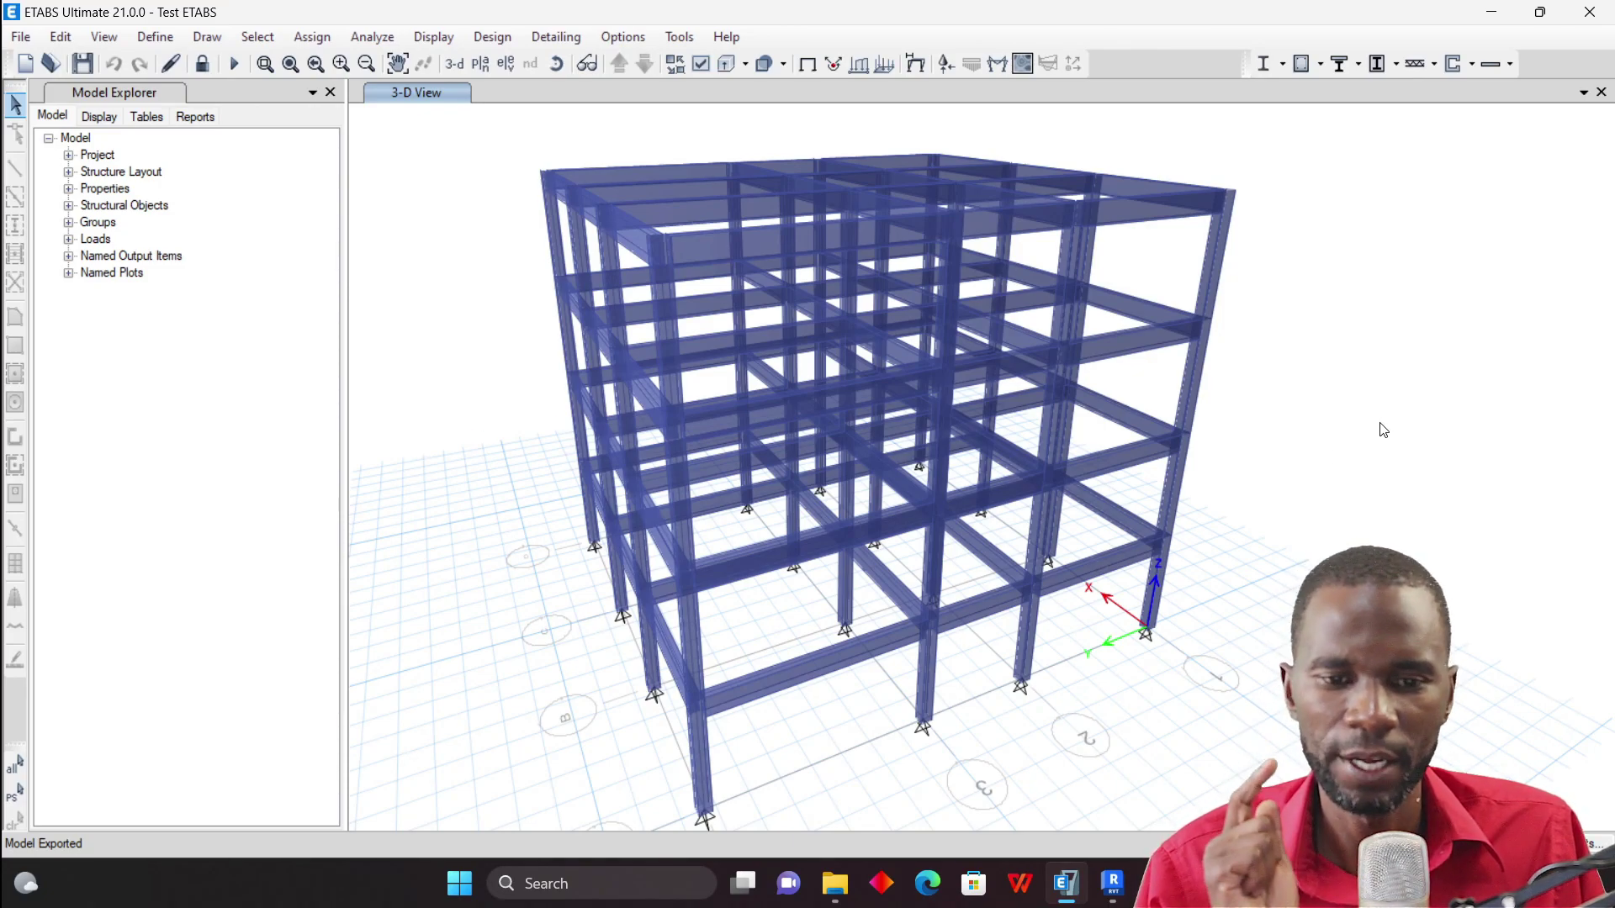
Step: Zoom over the ETABS 3-D concrete frame, then bring Revit's Level 2 structural plan forward
scroll(778, 336, down, 5)
scroll(778, 336, up, 3)
scroll(777, 336, up, 5)
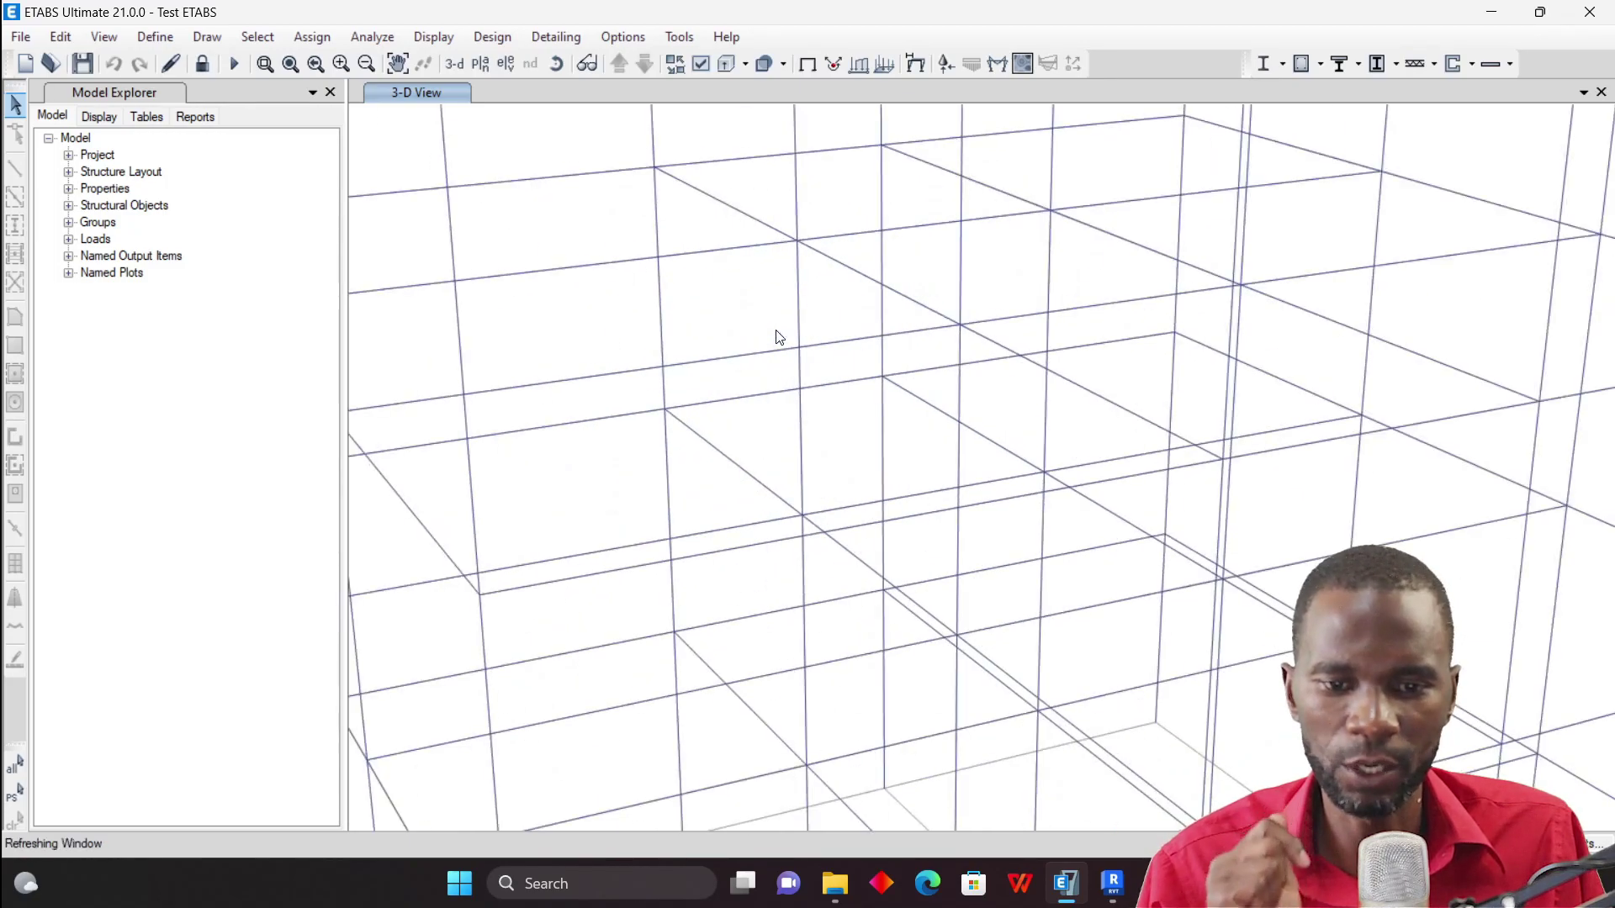
scroll(878, 390, down, 3)
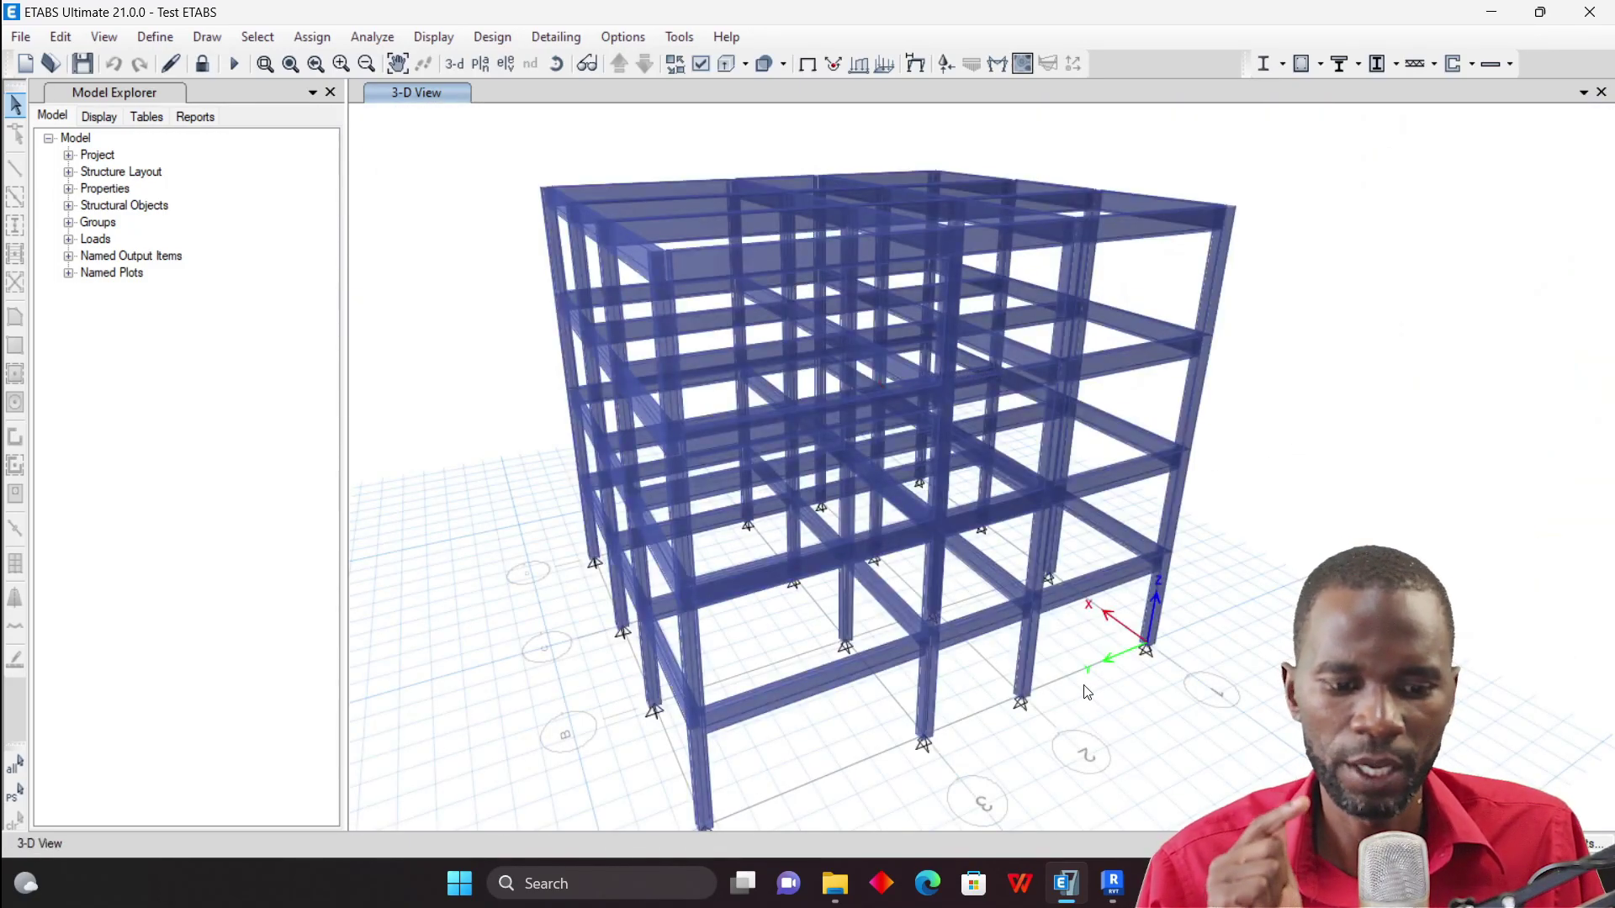
mouse_move(1113, 883)
click(1130, 807)
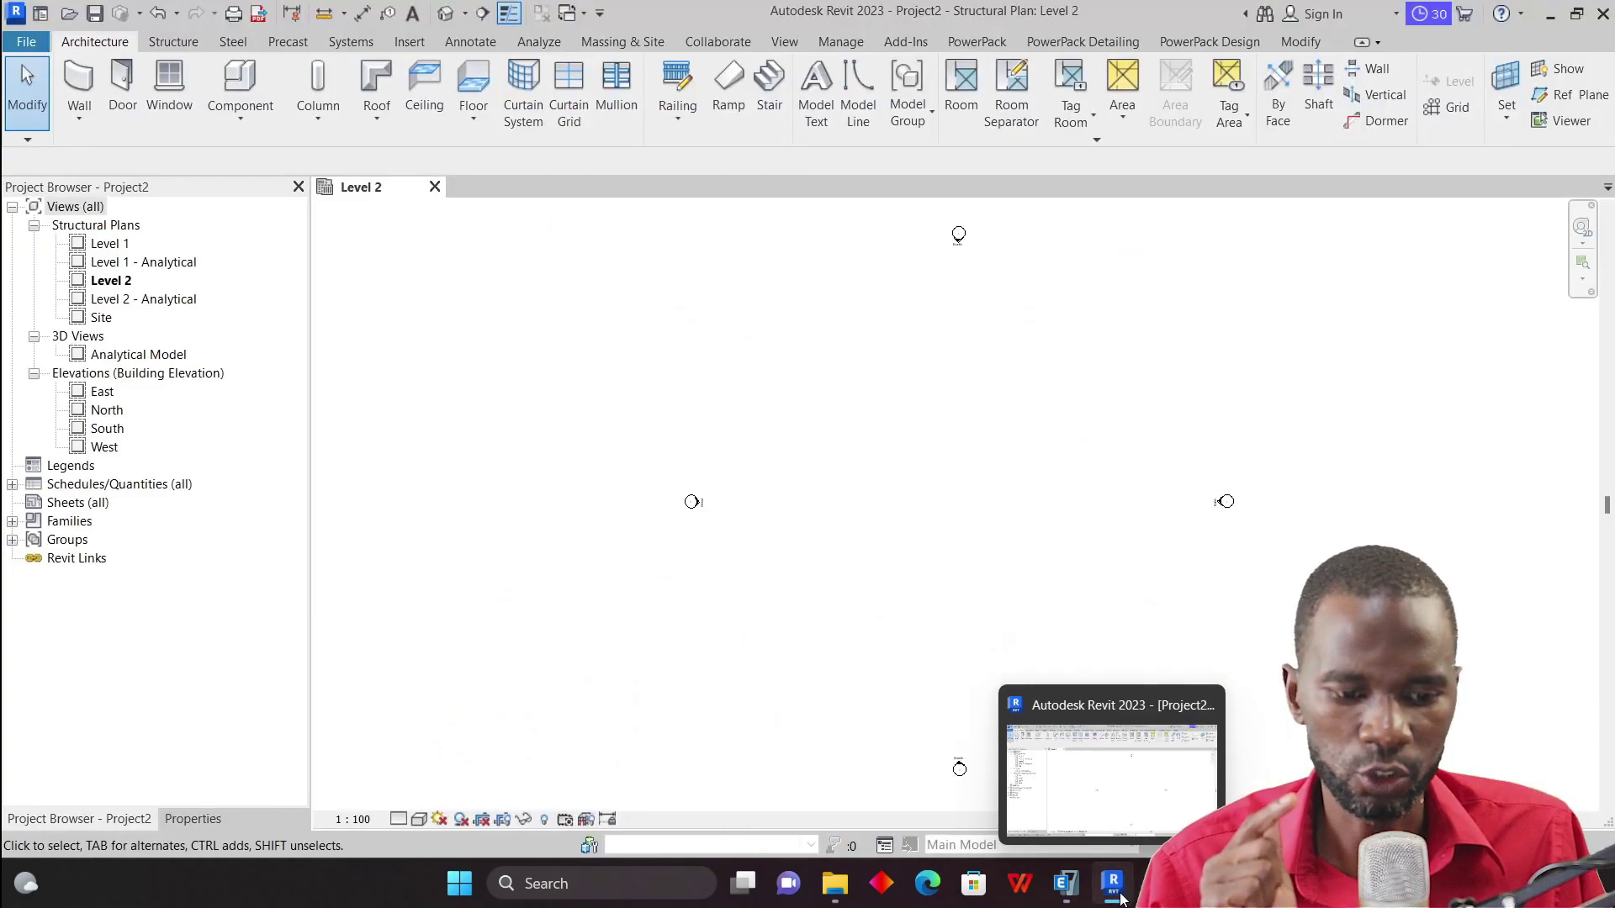
Step: Bring the ETABS 'Test ETABS' 3-D frame model back in front of Revit
mouse_move(1065, 885)
click(1083, 765)
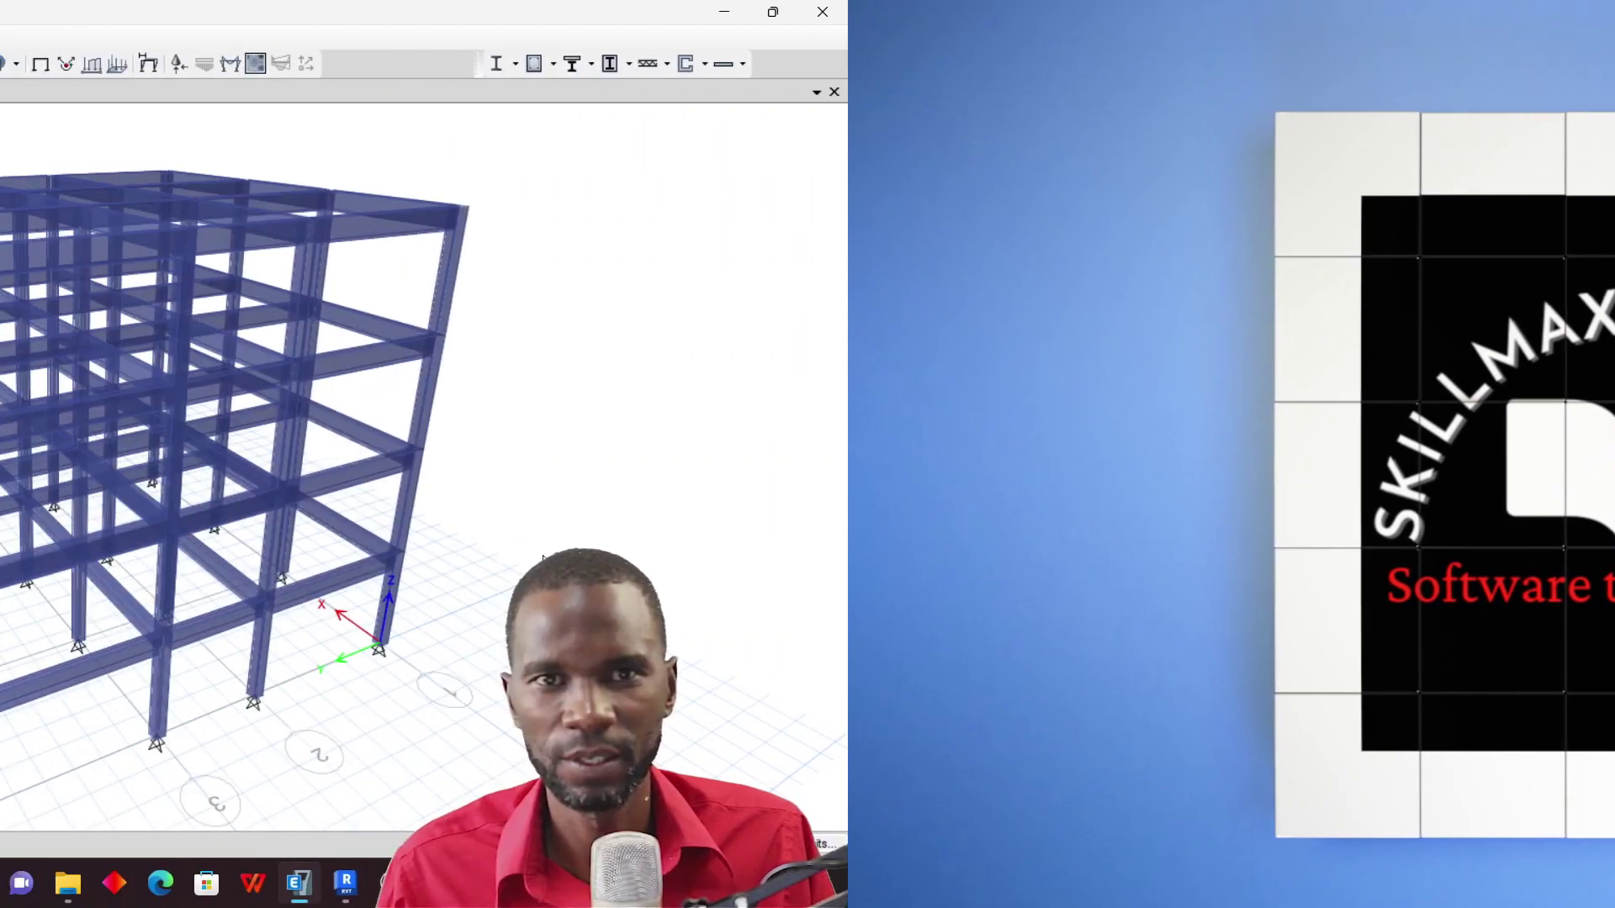
scroll(995, 478, up, 5)
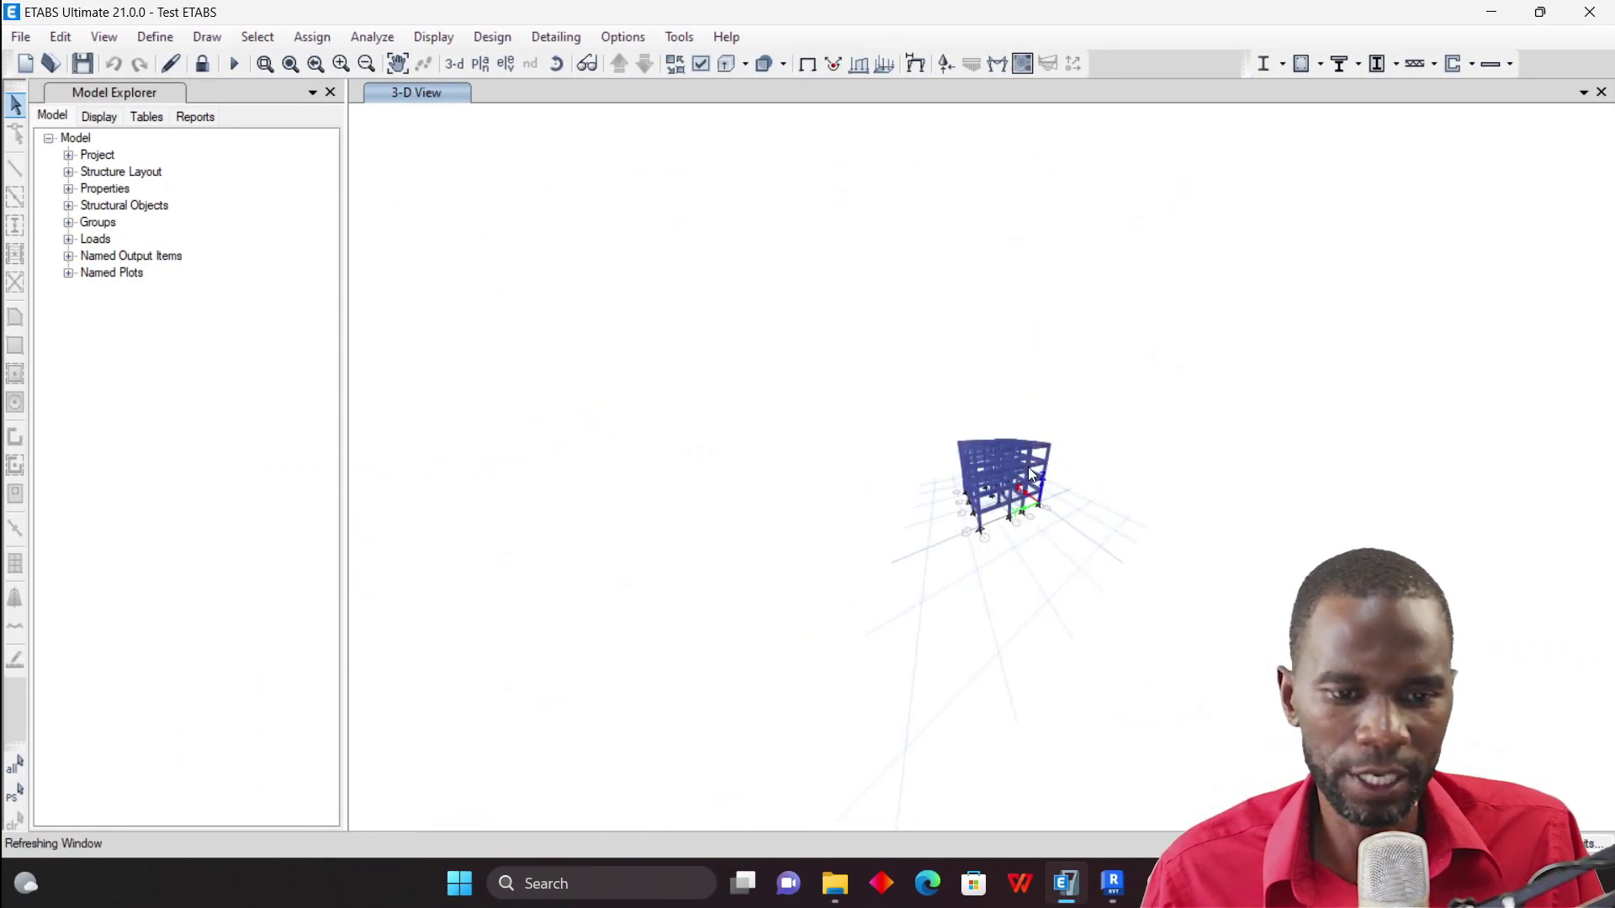
scroll(1067, 457, down, 5)
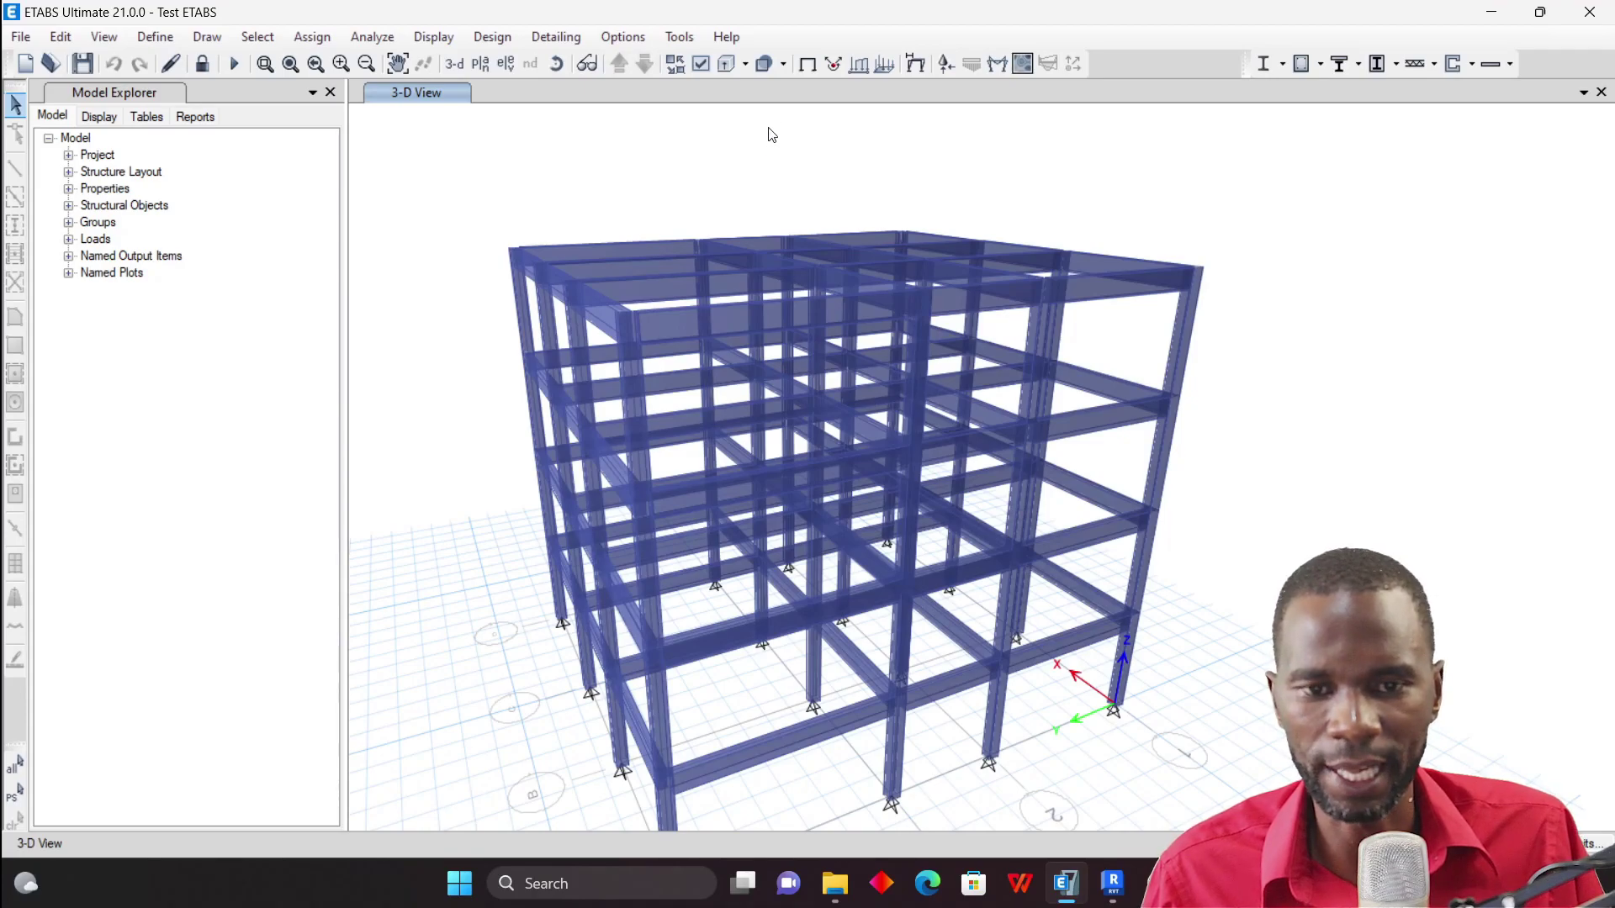
click(725, 68)
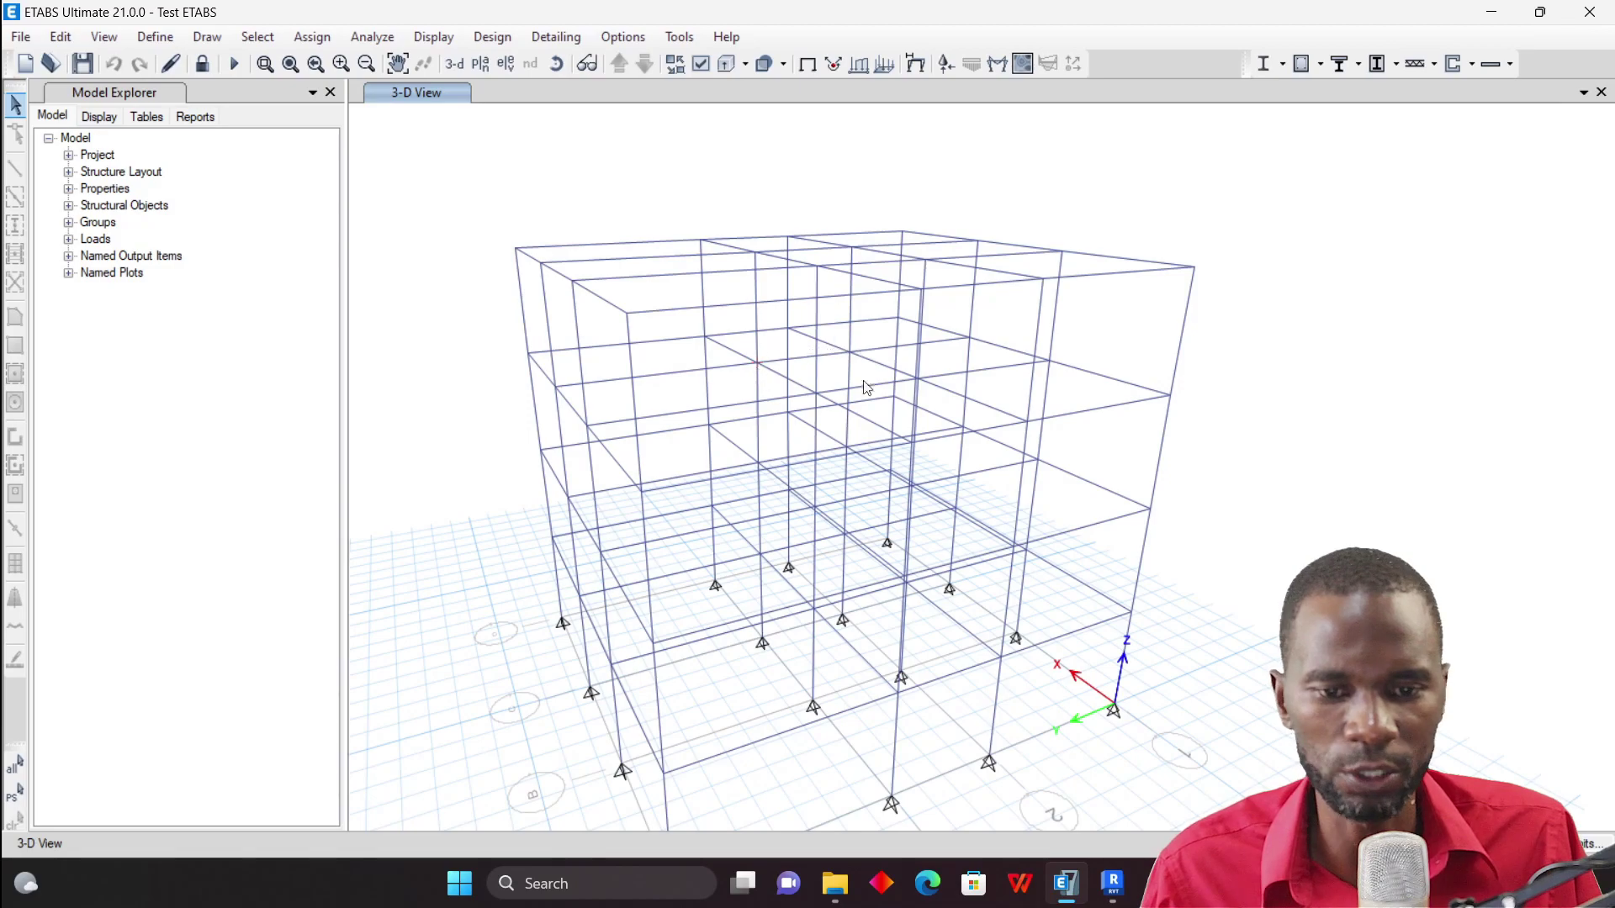
click(728, 66)
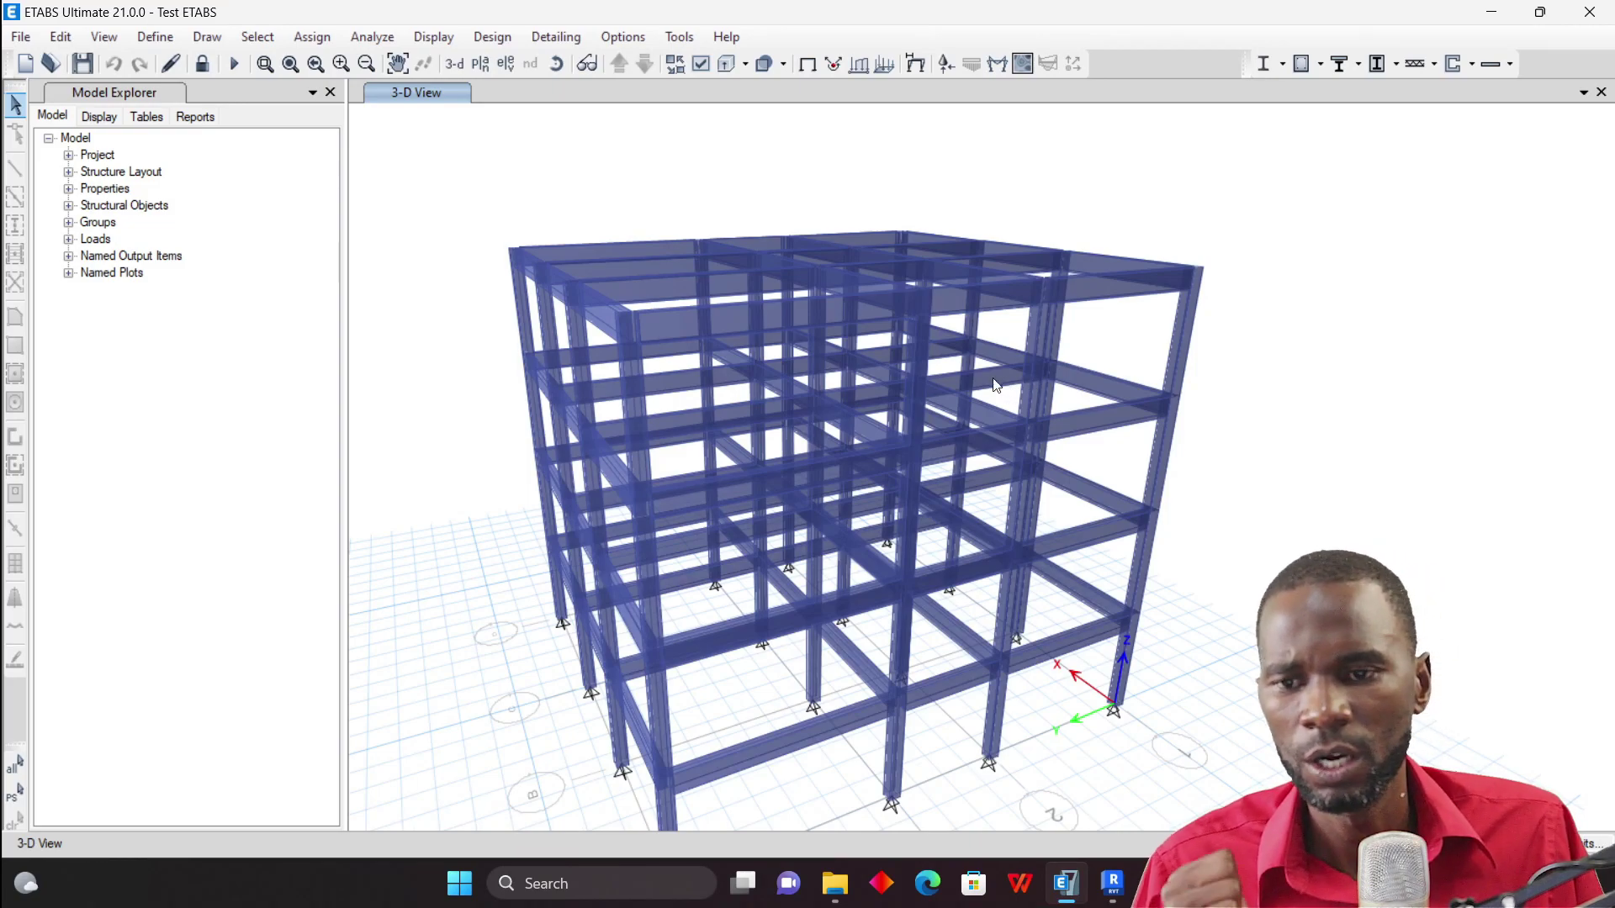
Step: Export the model as Revit Structure file Test ETABS.exr, overwriting the copy in 'test new folder etabs'
click(19, 37)
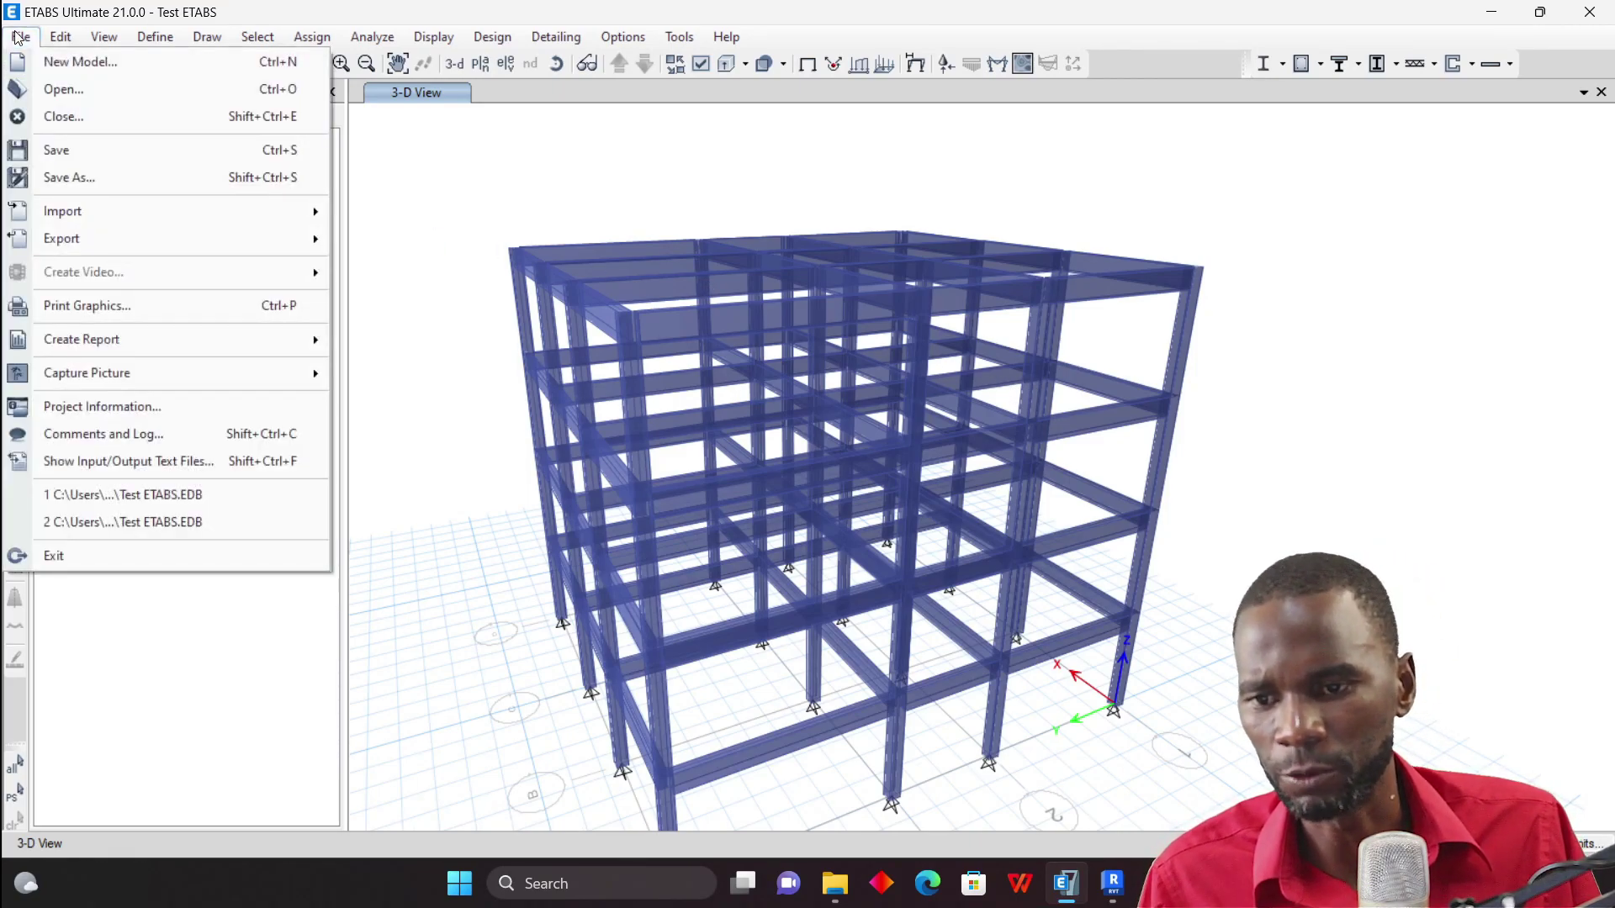
mouse_move(188, 236)
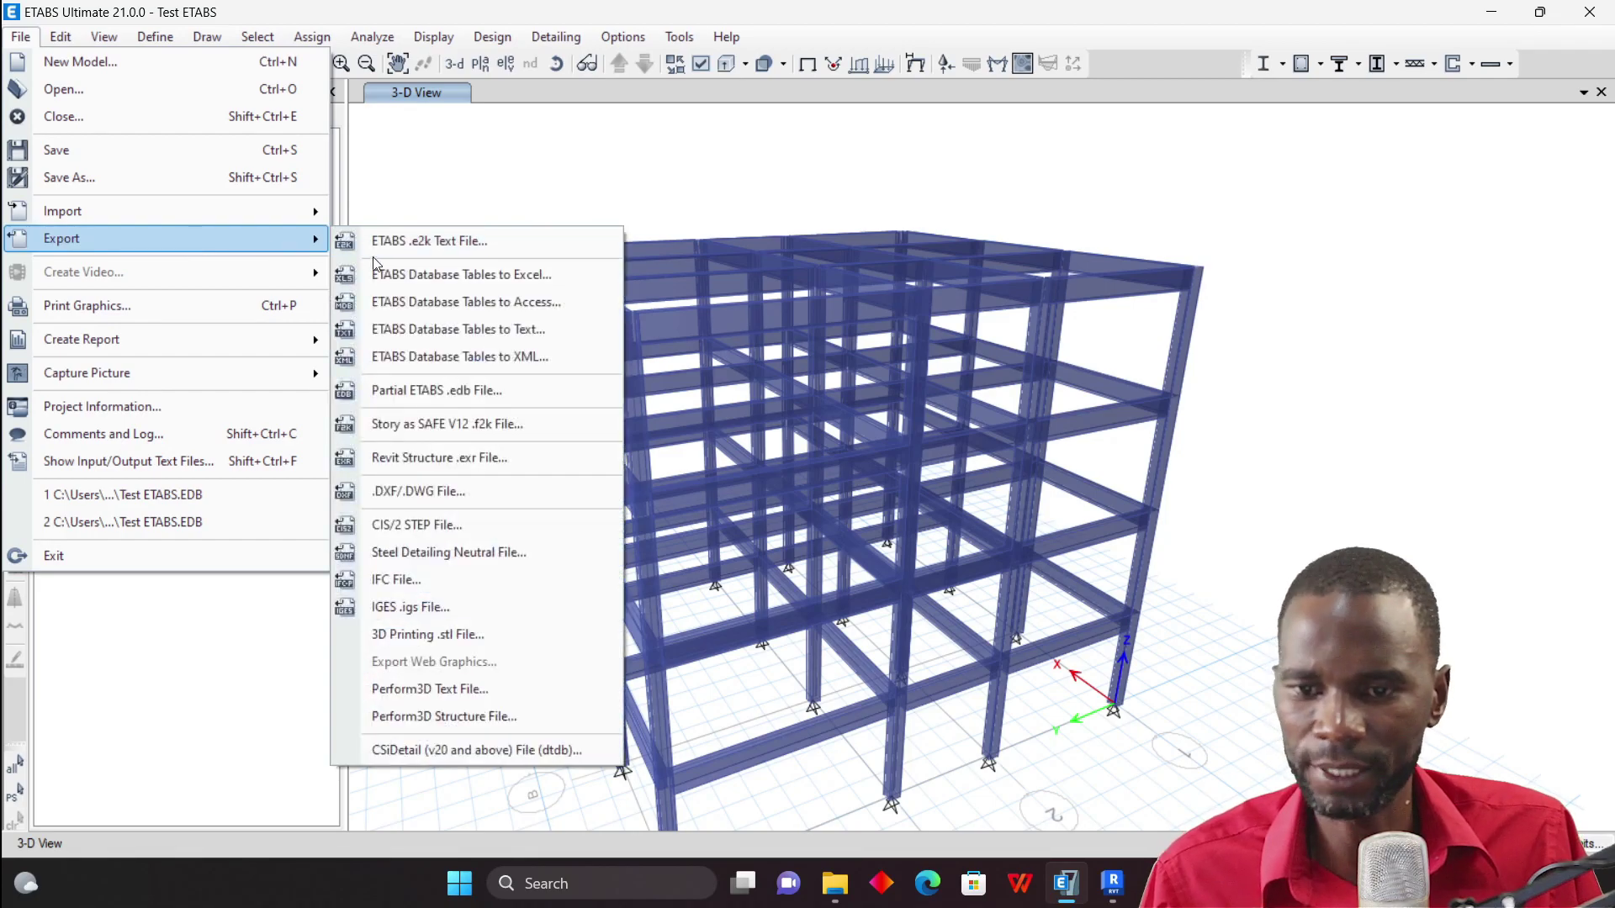
click(447, 458)
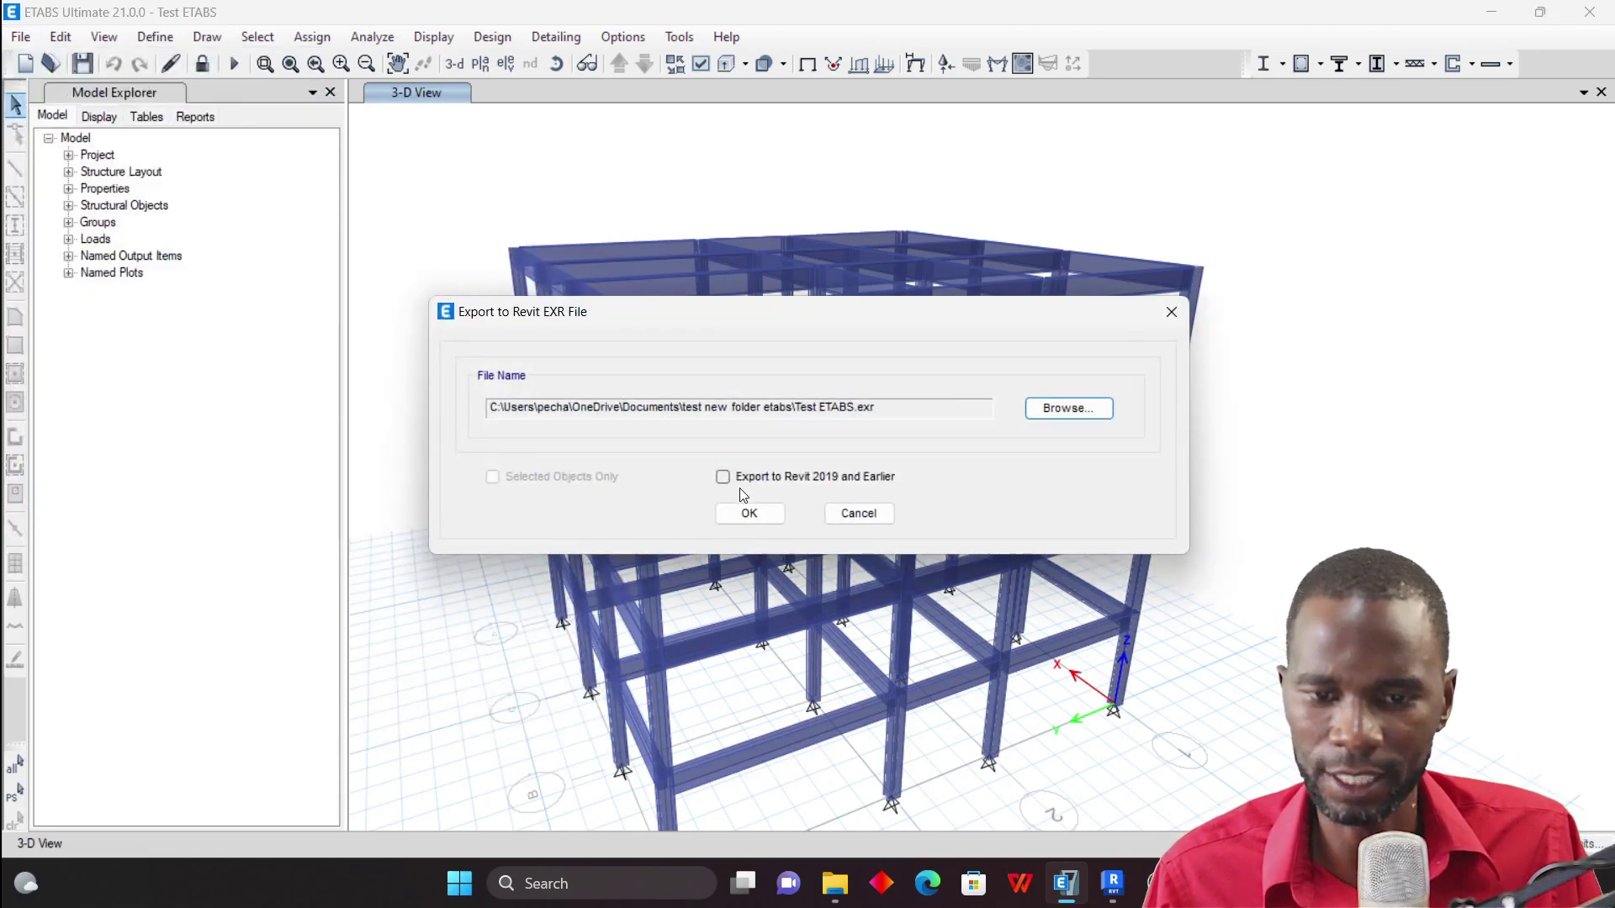
click(1081, 410)
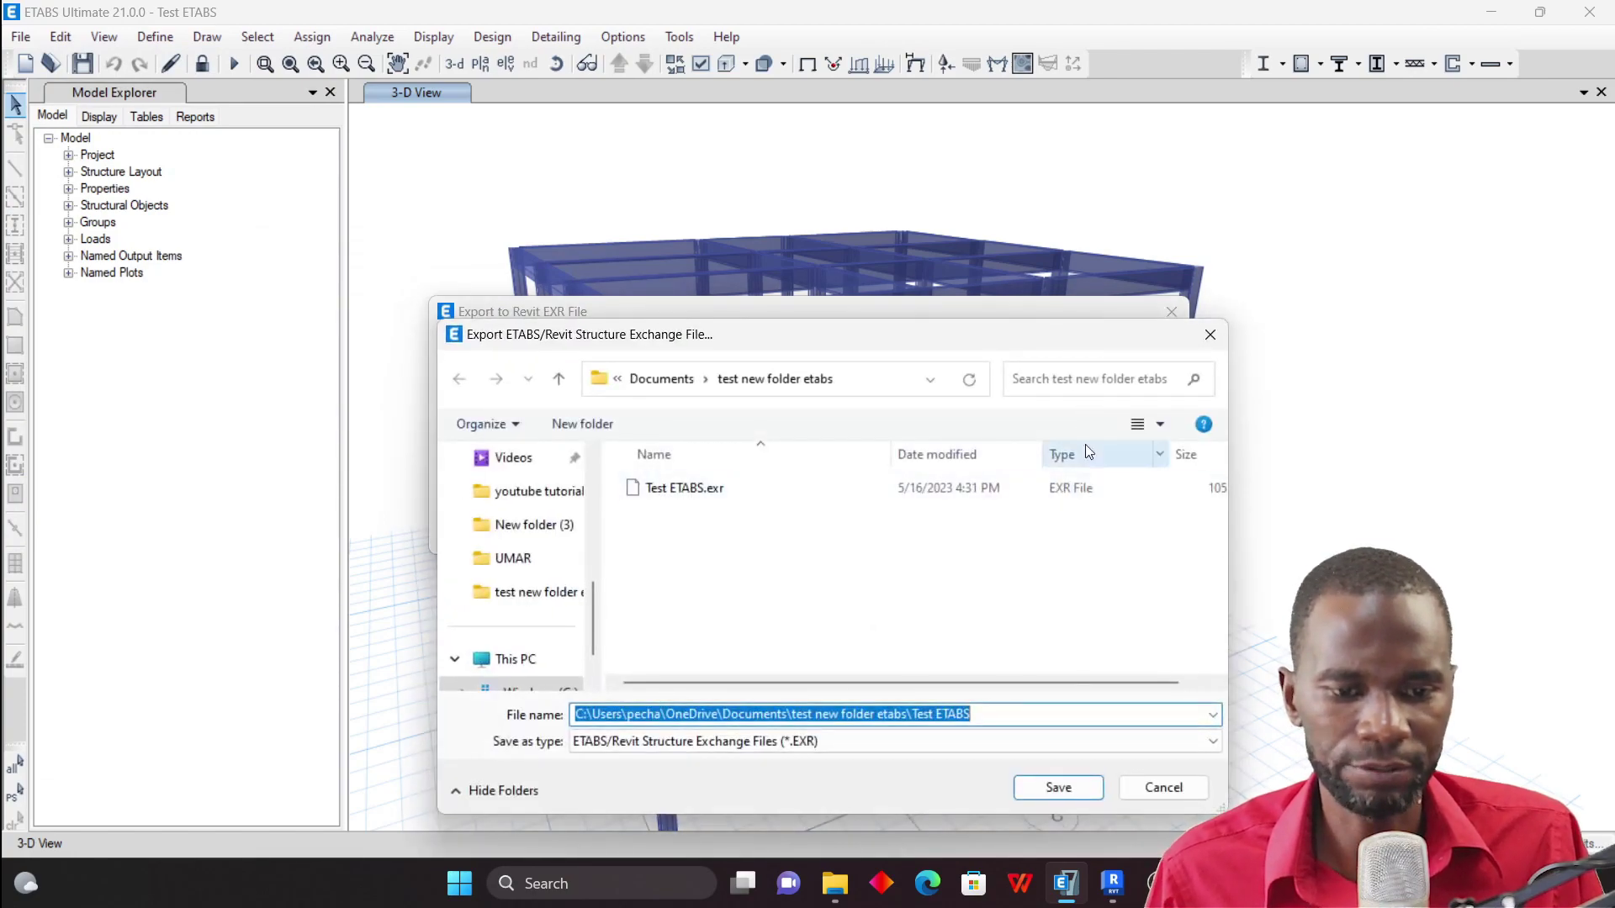
drag(810, 339, 856, 152)
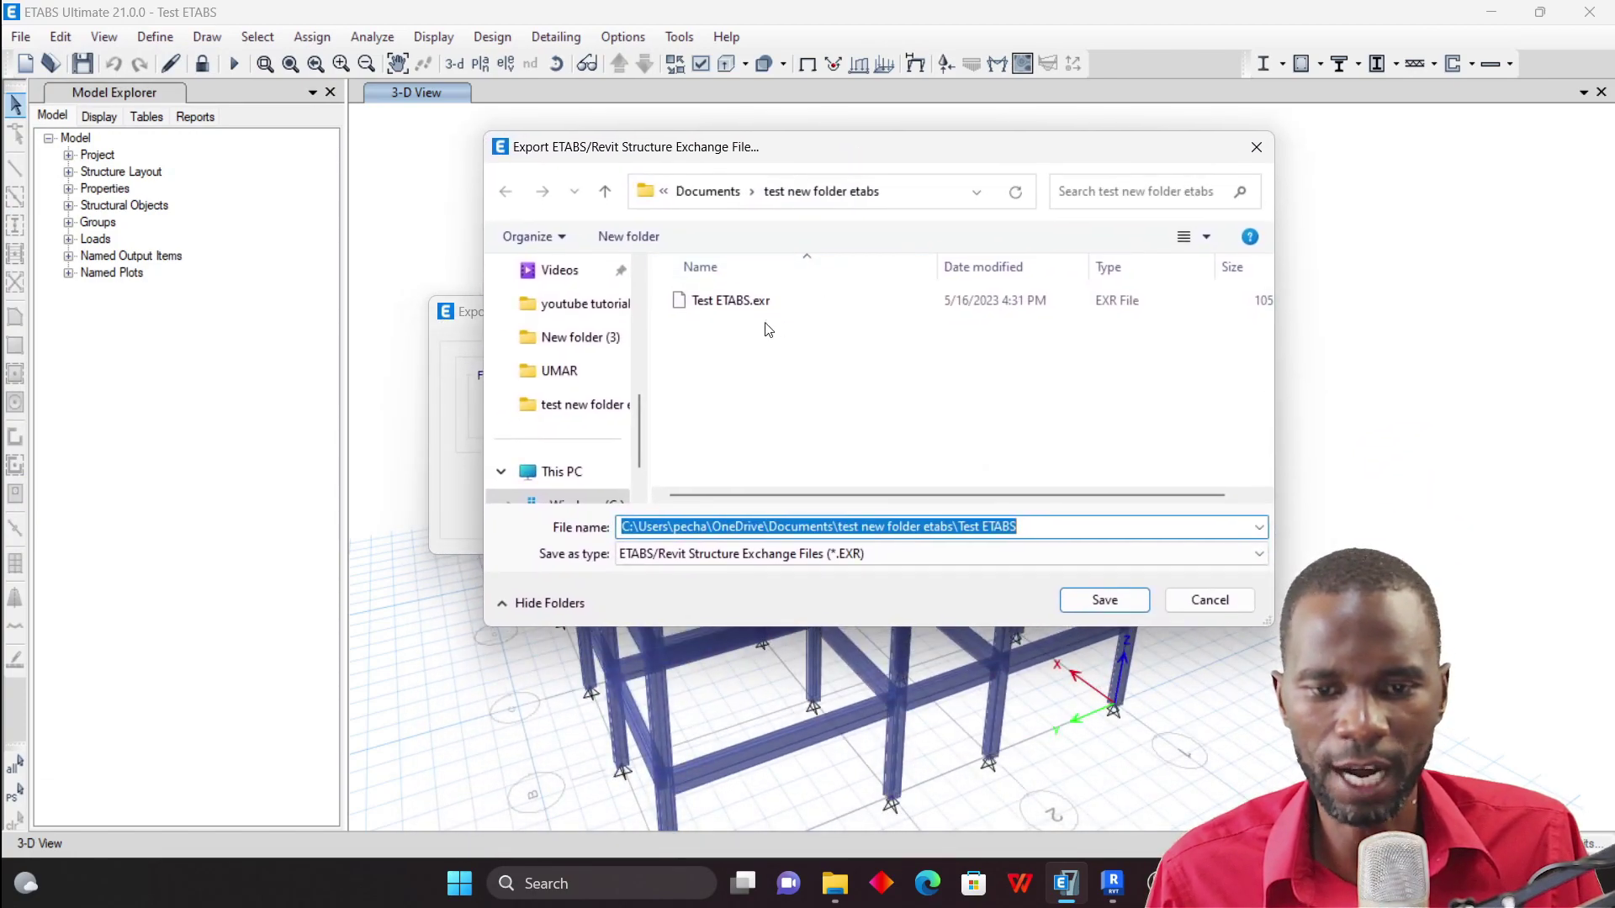
click(756, 303)
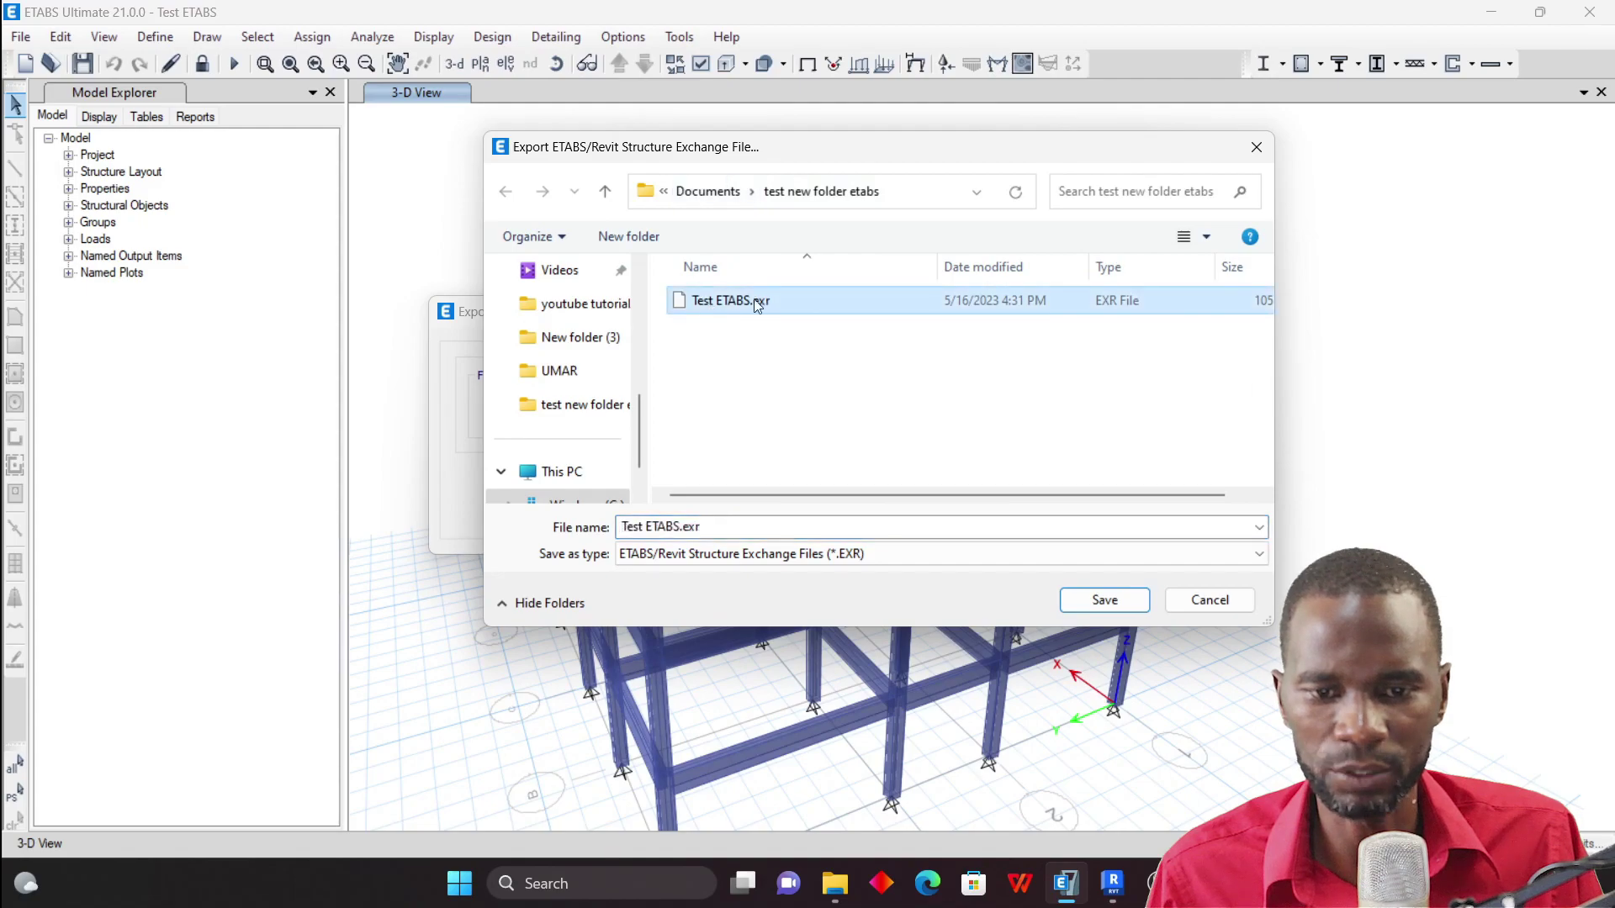
click(1105, 601)
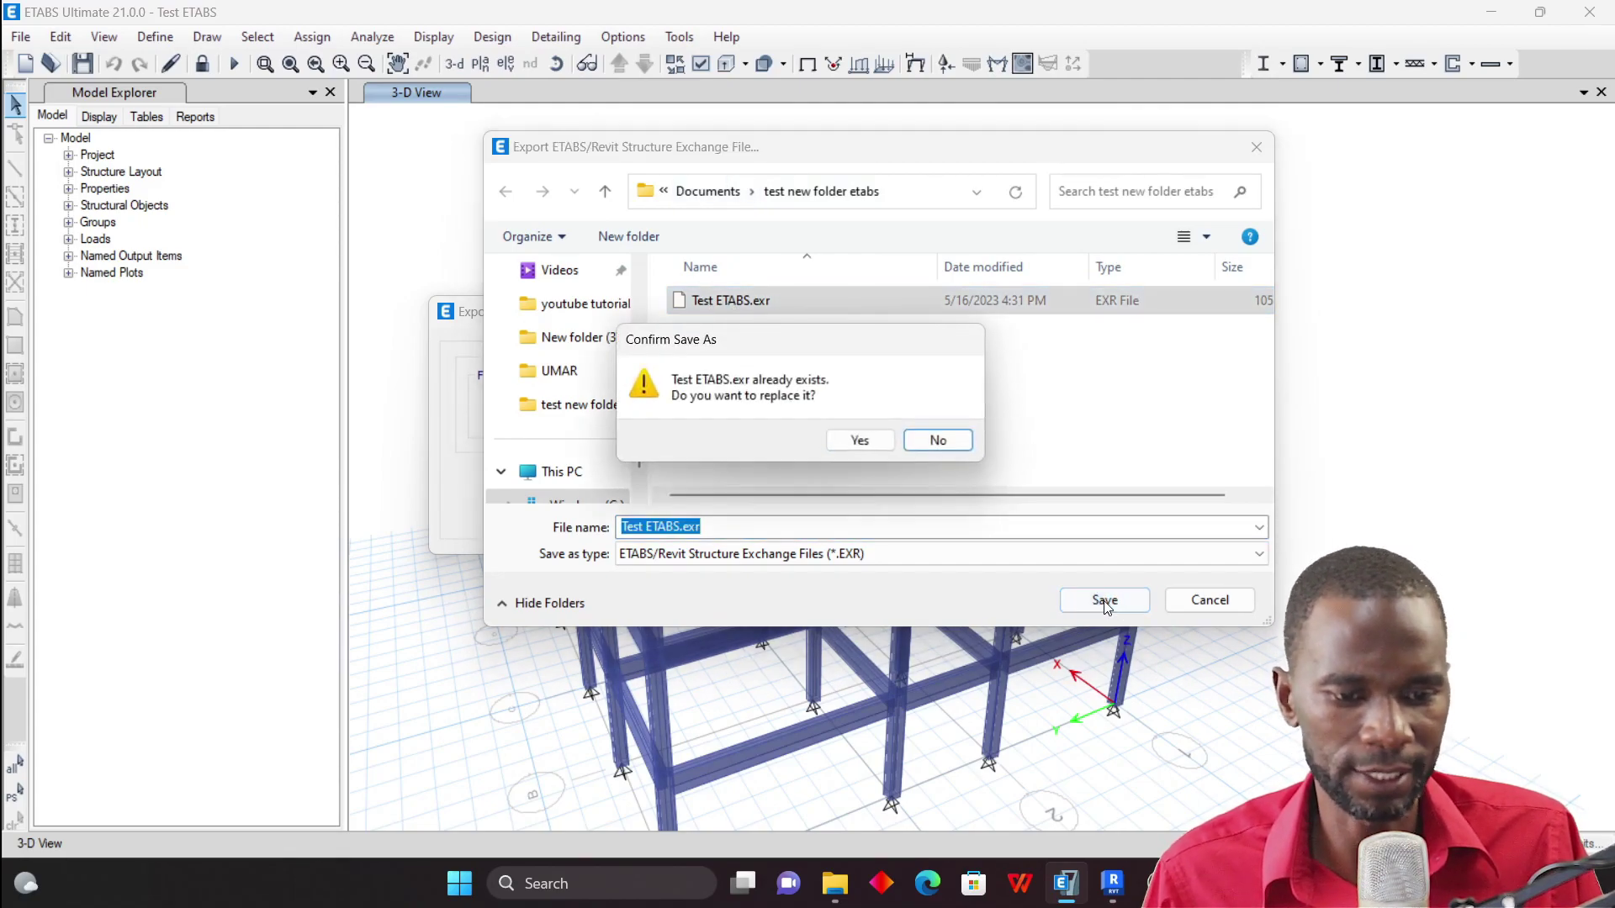
click(874, 439)
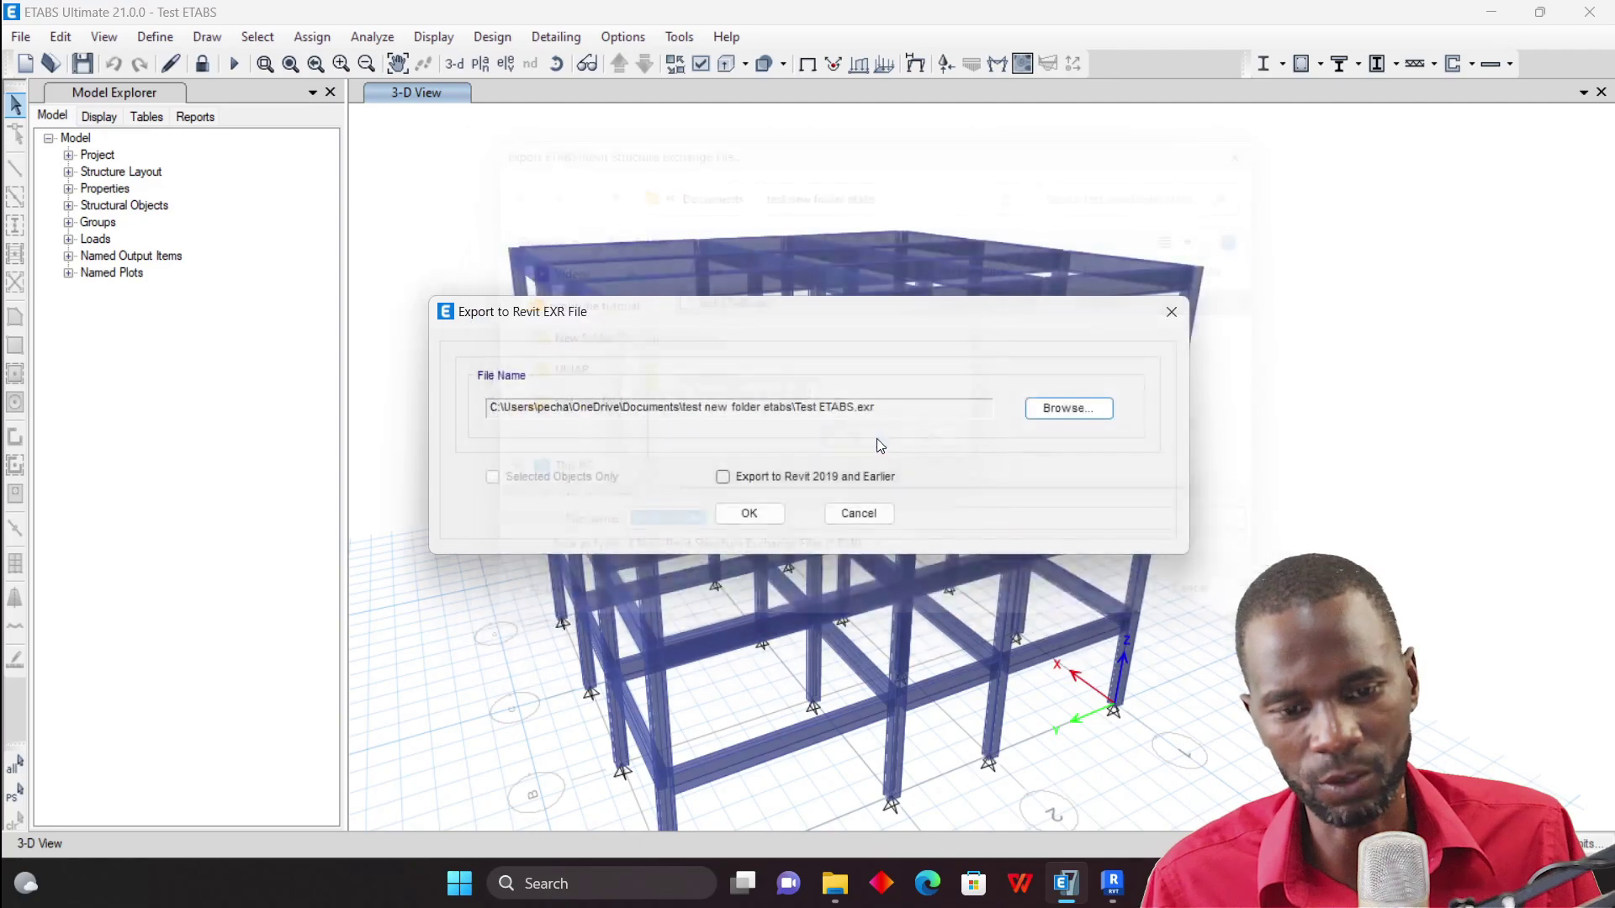
click(748, 514)
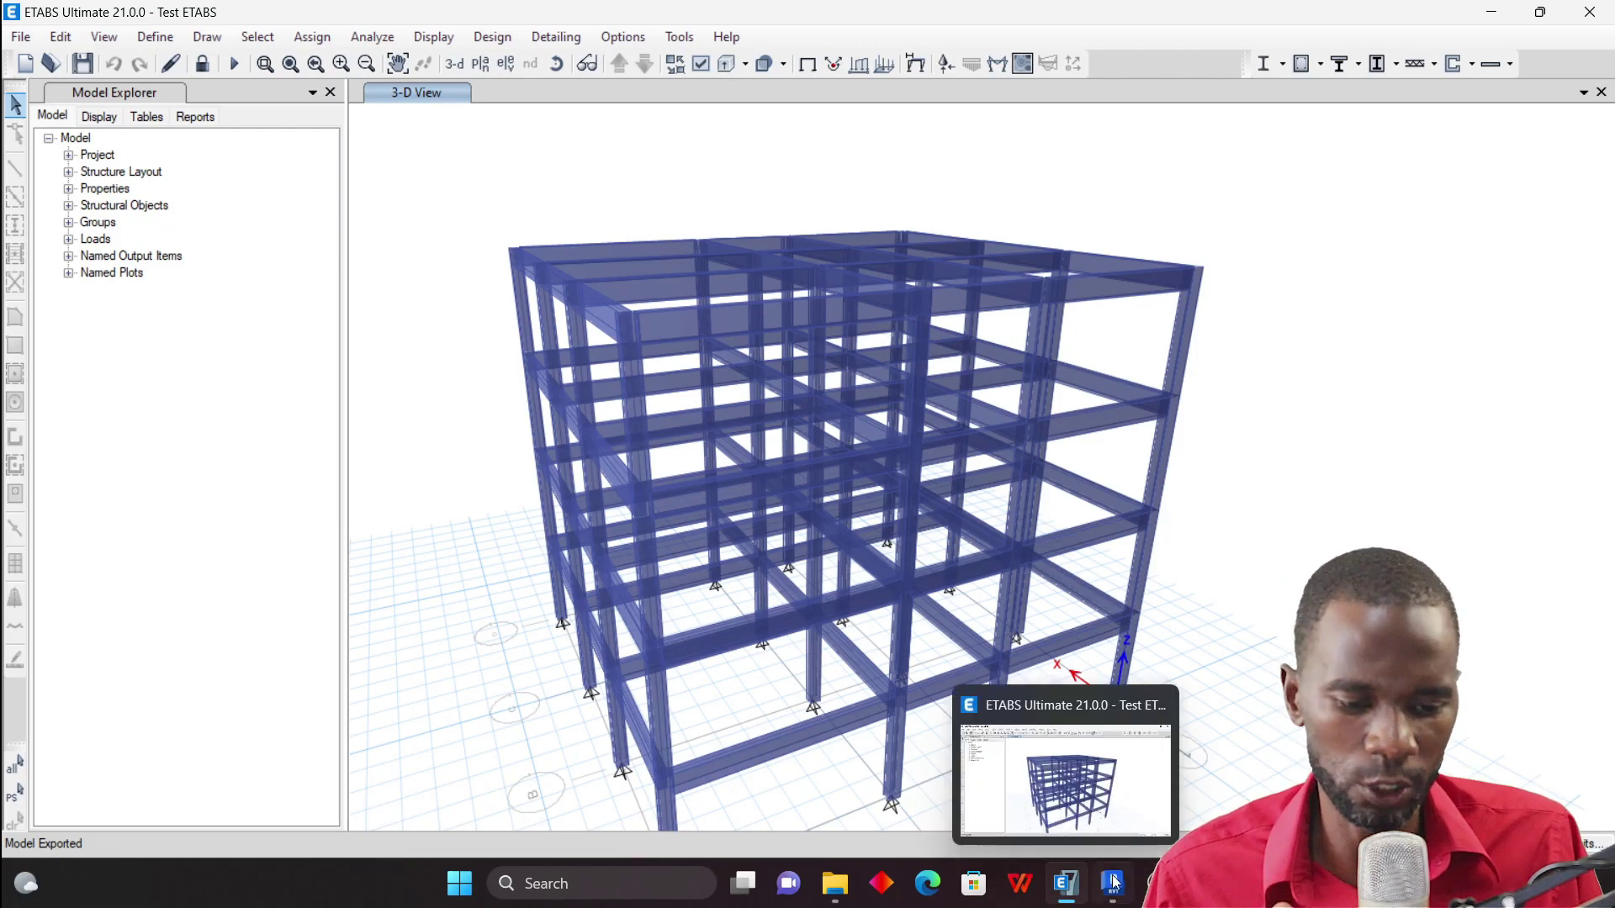
Step: Bring Revit's Project2 Level 2 structural plan back on screen
click(1124, 777)
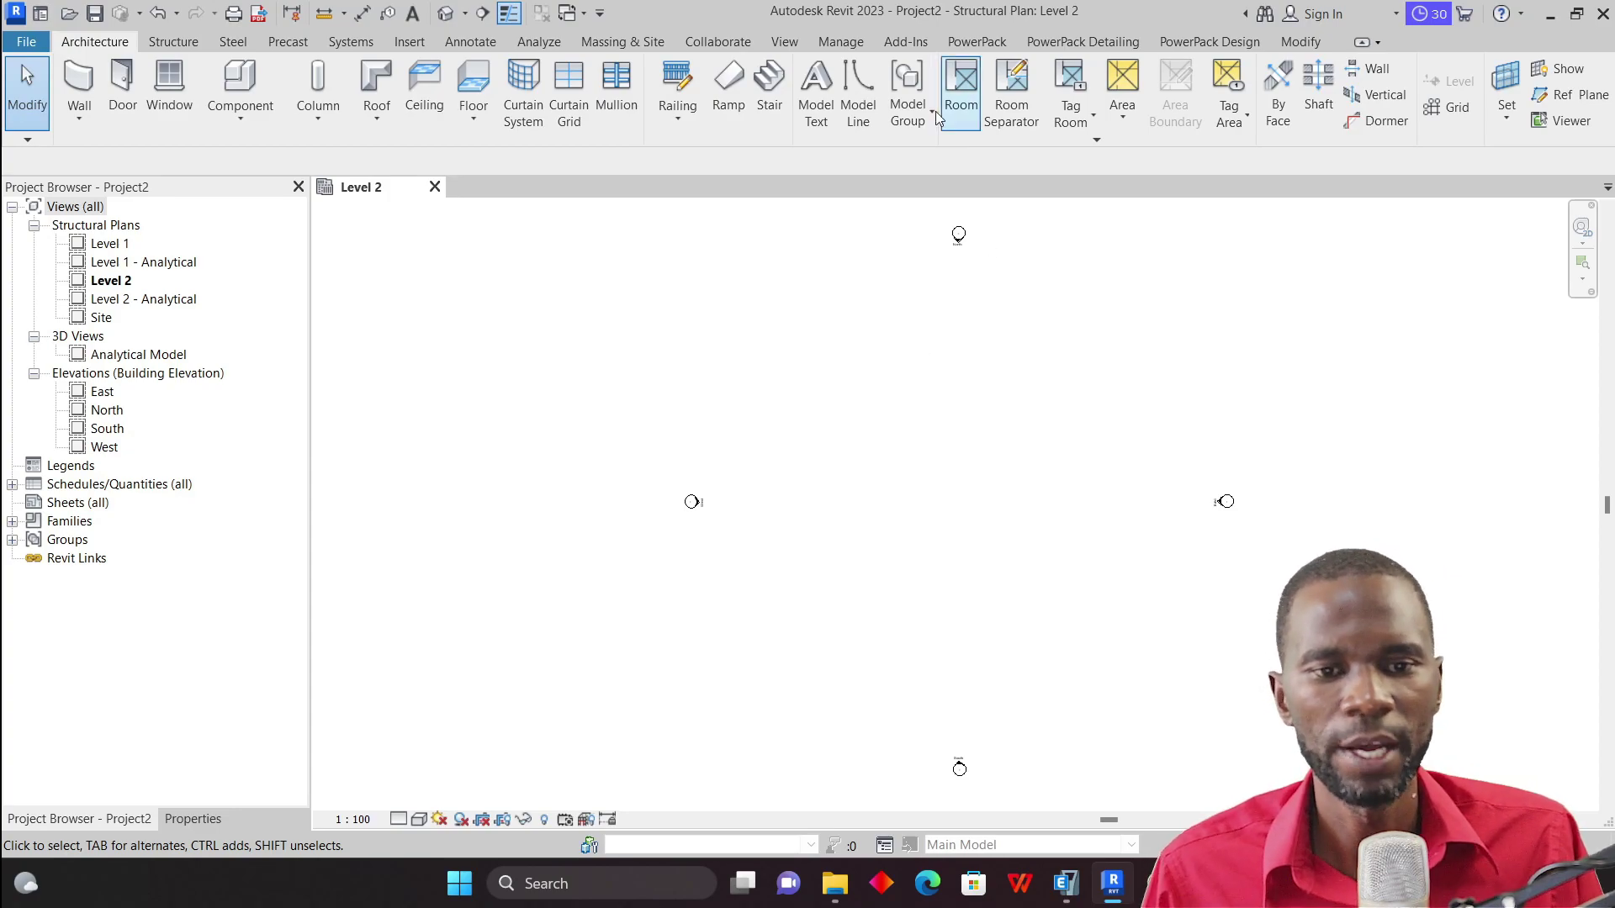
Step: Show the ETABS SAFE/SAP2000 link commands under Add-Ins External Tools
click(907, 46)
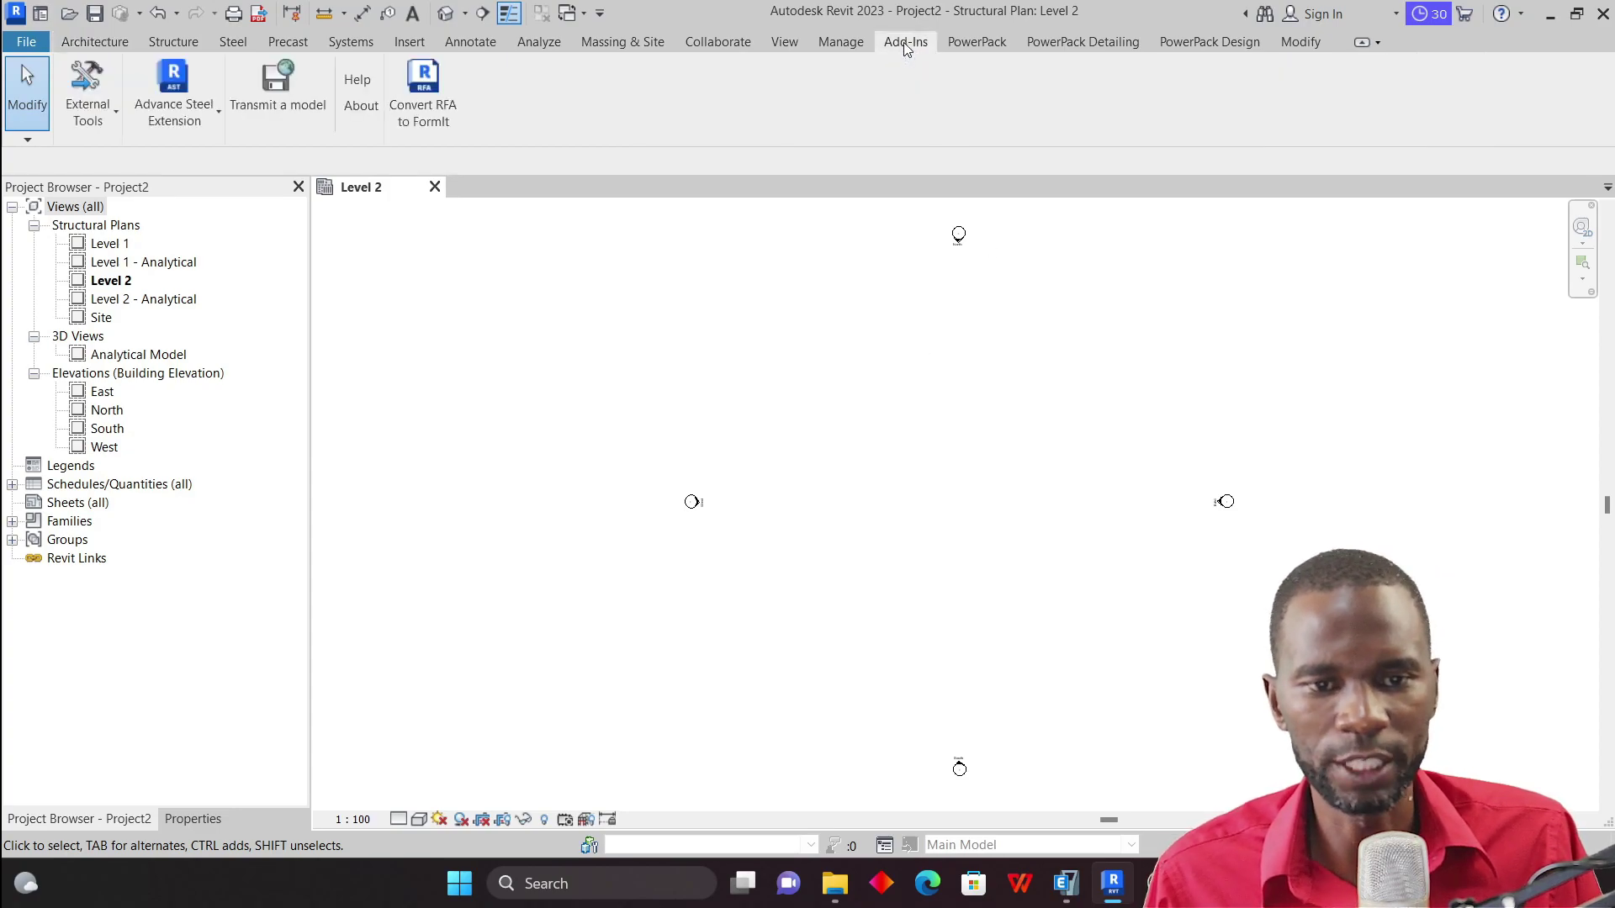
click(117, 117)
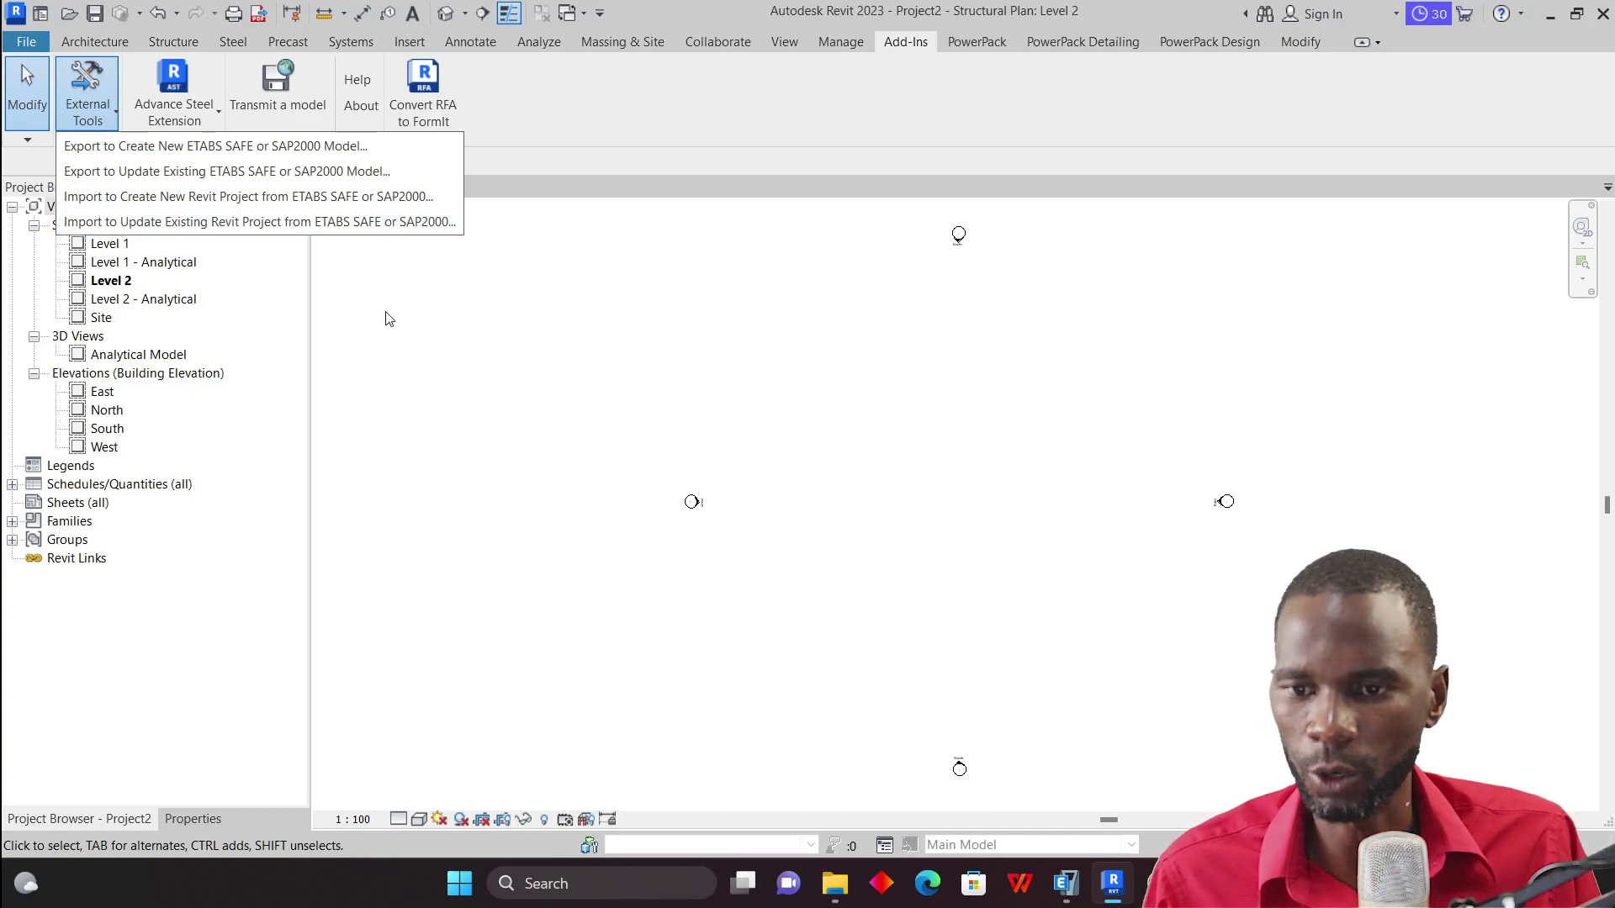
Step: Open Test ETABS.exr with Import to Create New Revit Project
click(223, 204)
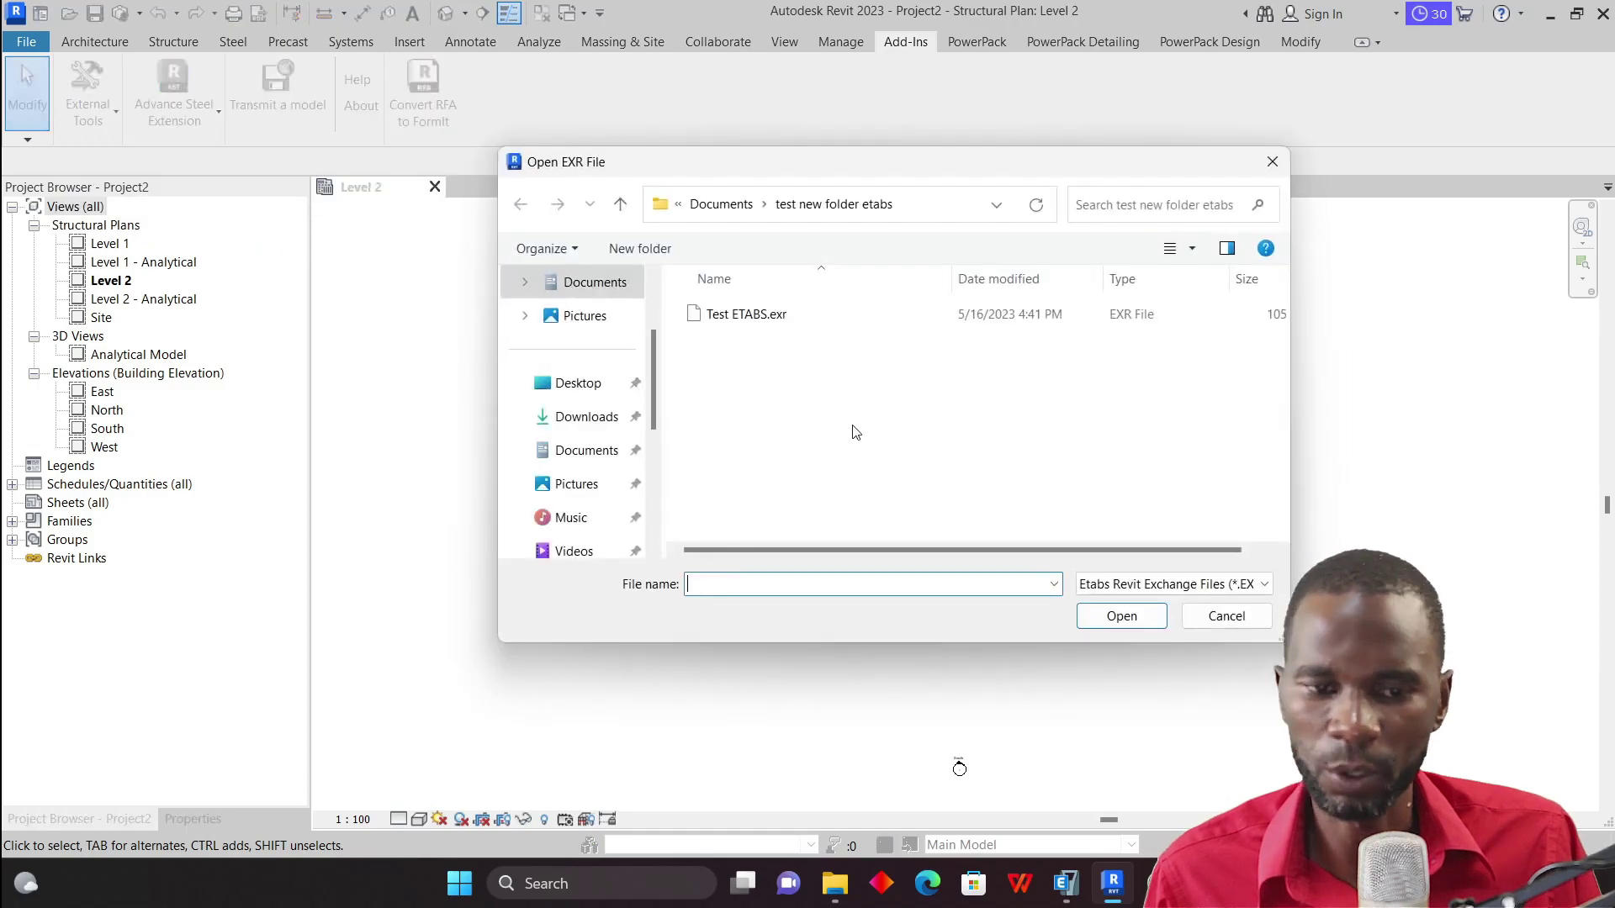
drag(853, 167, 826, 183)
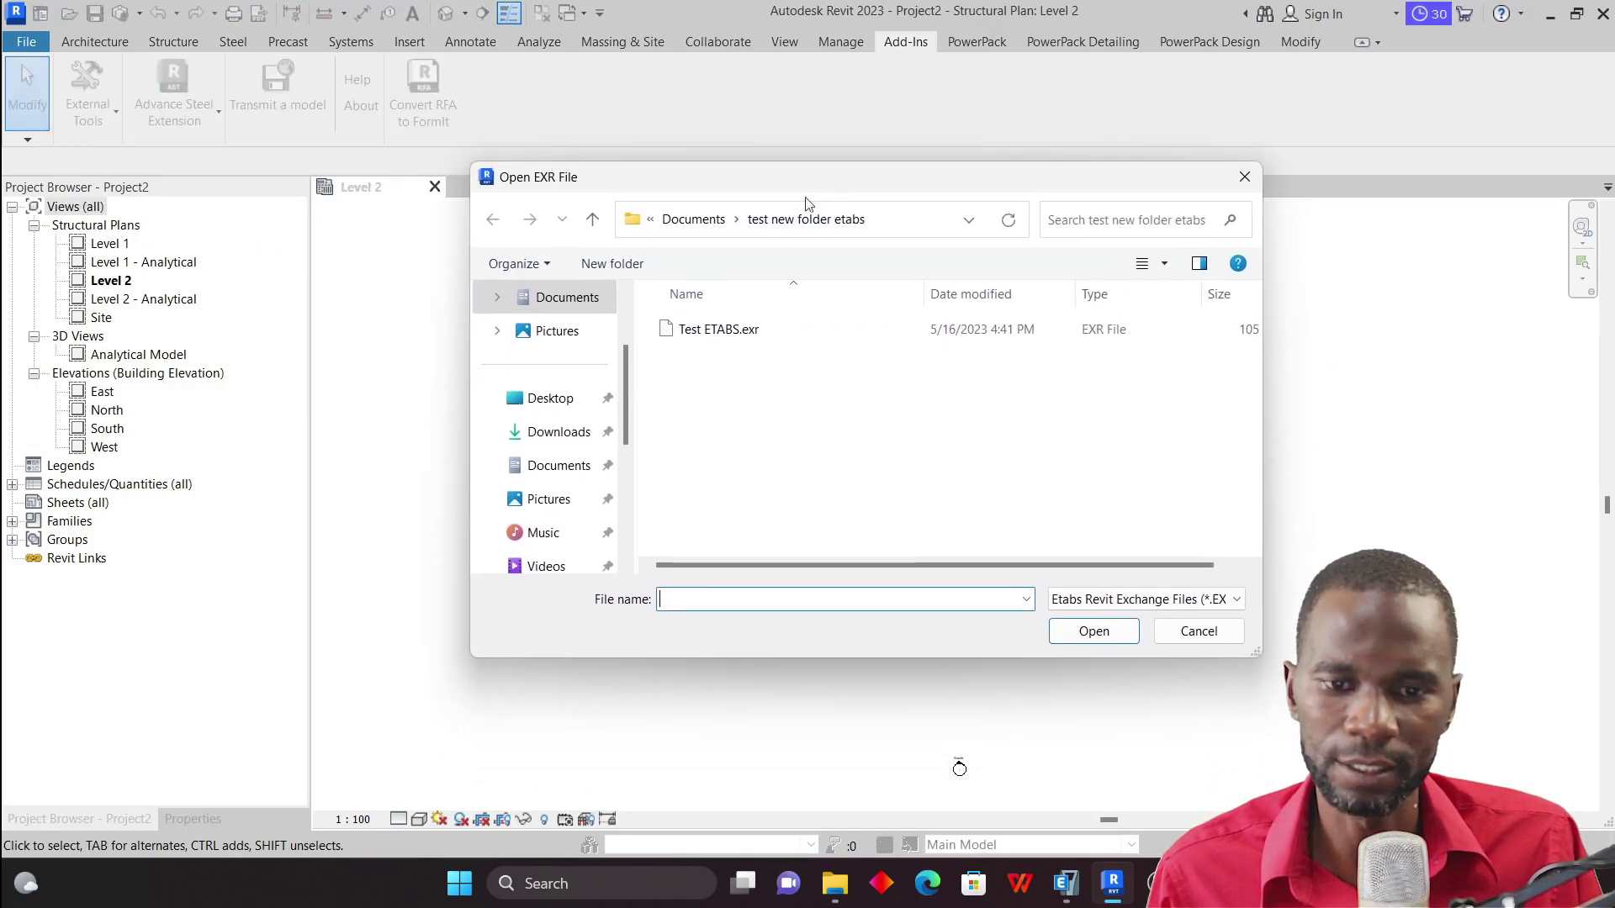
click(719, 329)
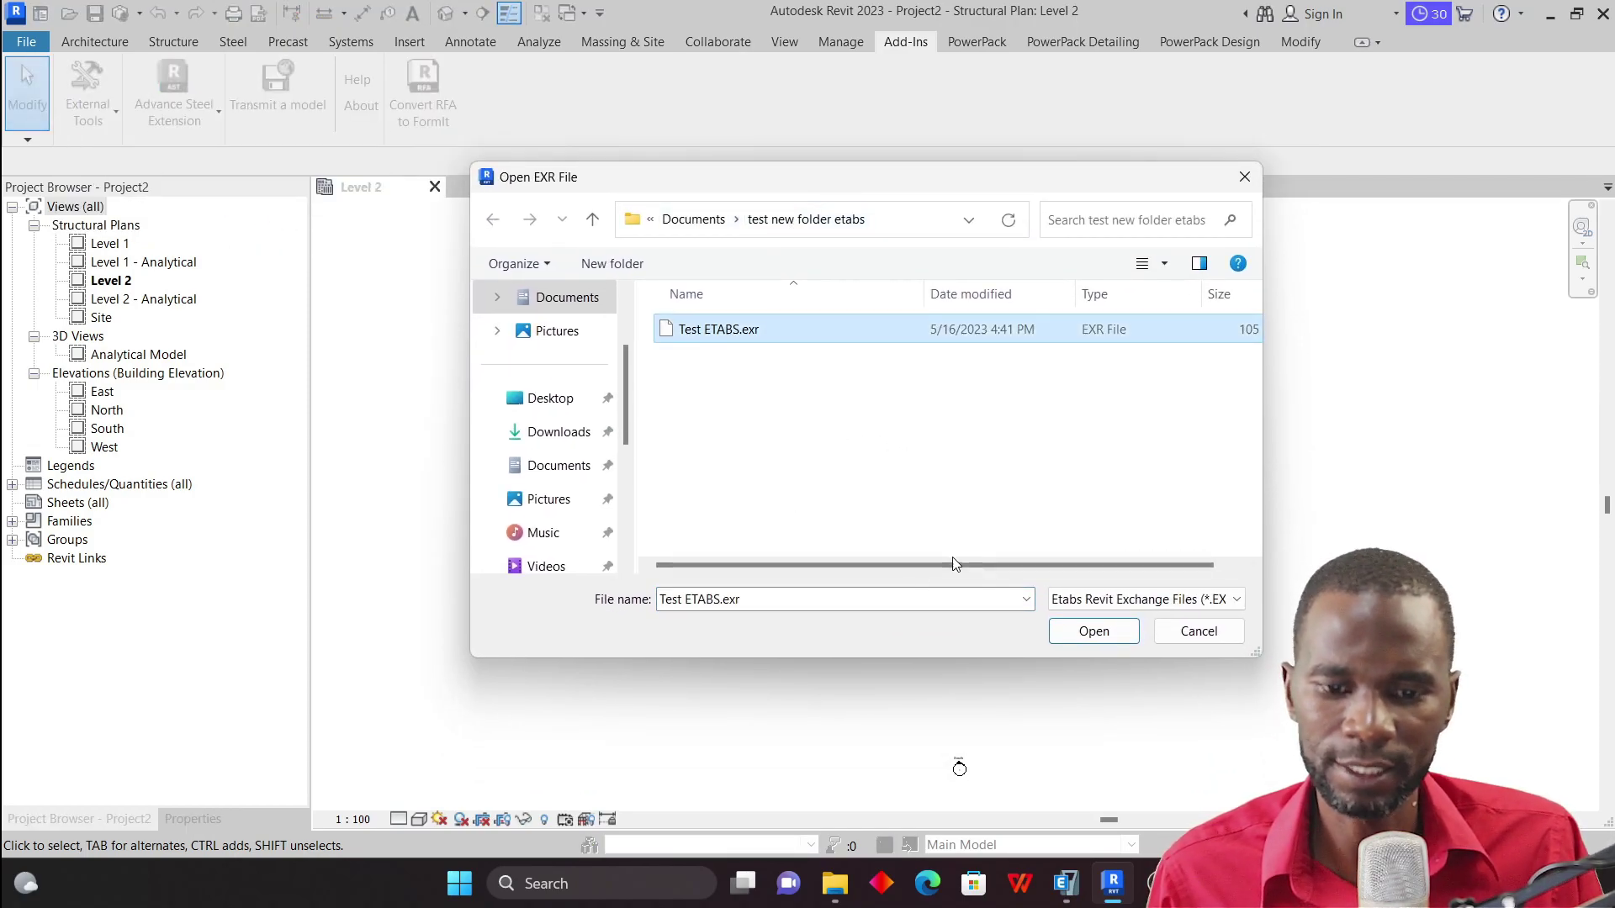
click(1091, 632)
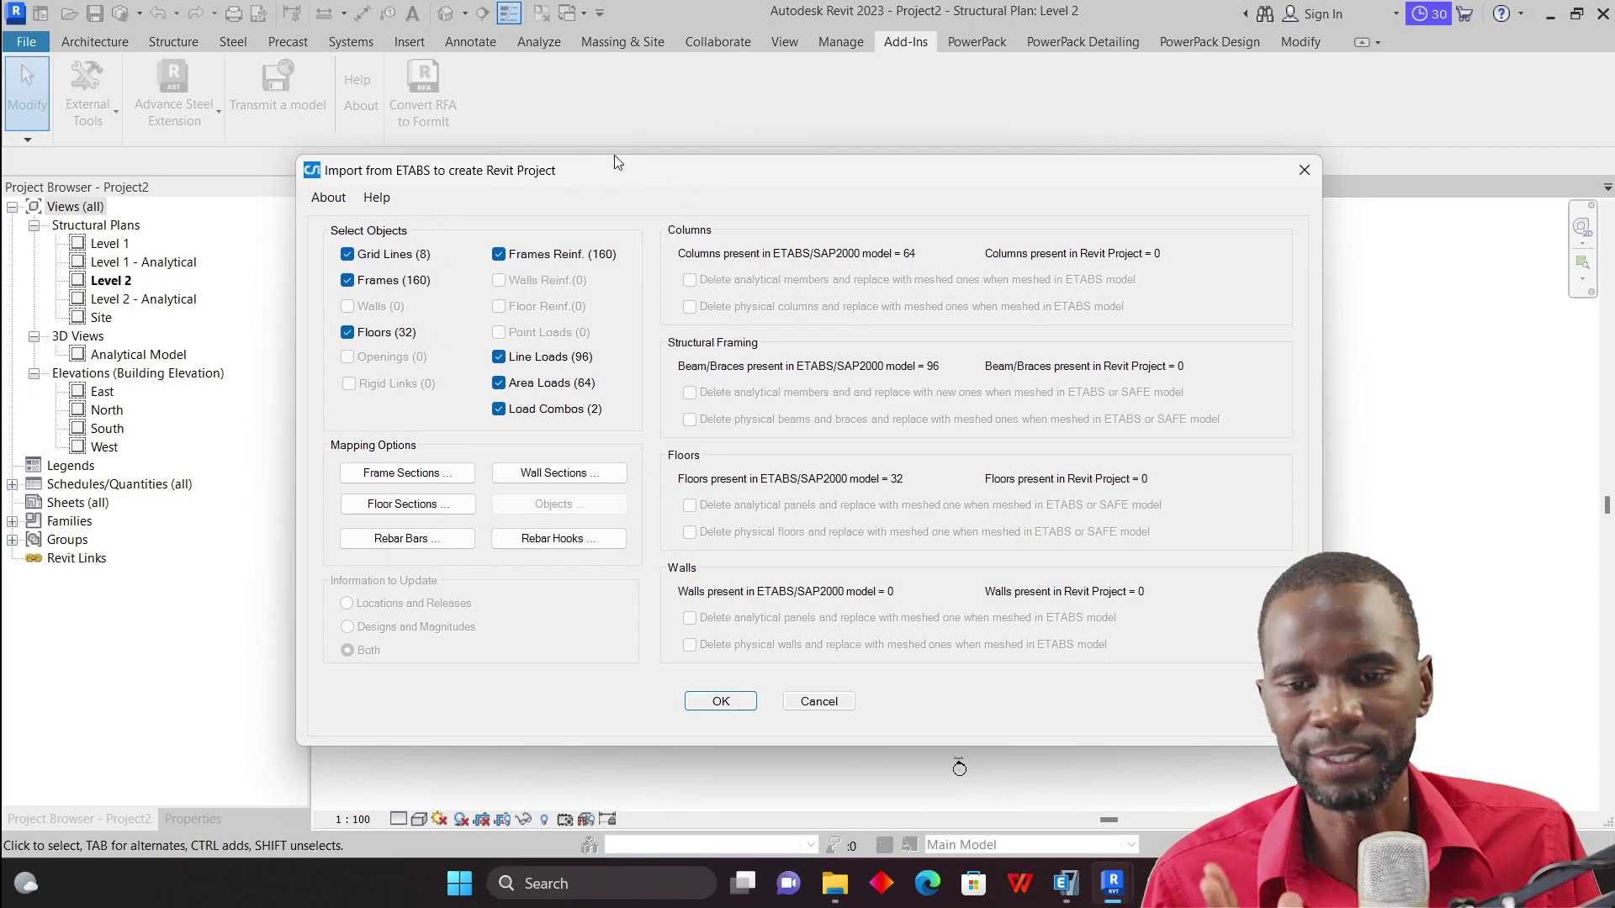
Step: Move the ETABS import dialog into view, keeping grid lines, frames, floors and loads ticked
drag(615, 169, 636, 120)
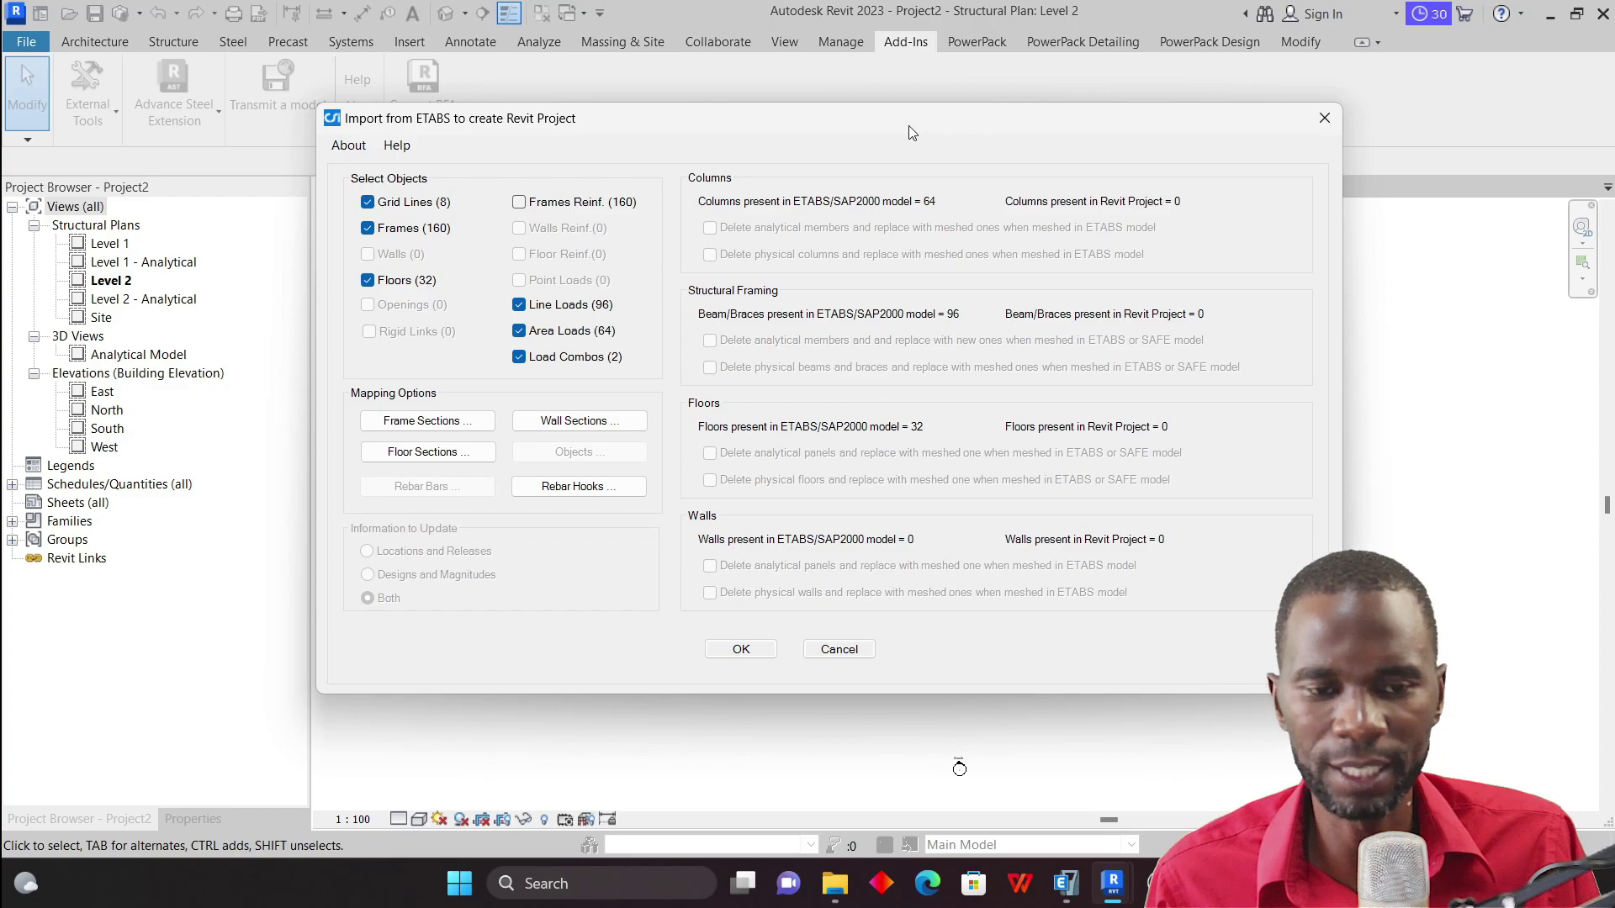
drag(908, 132, 995, 225)
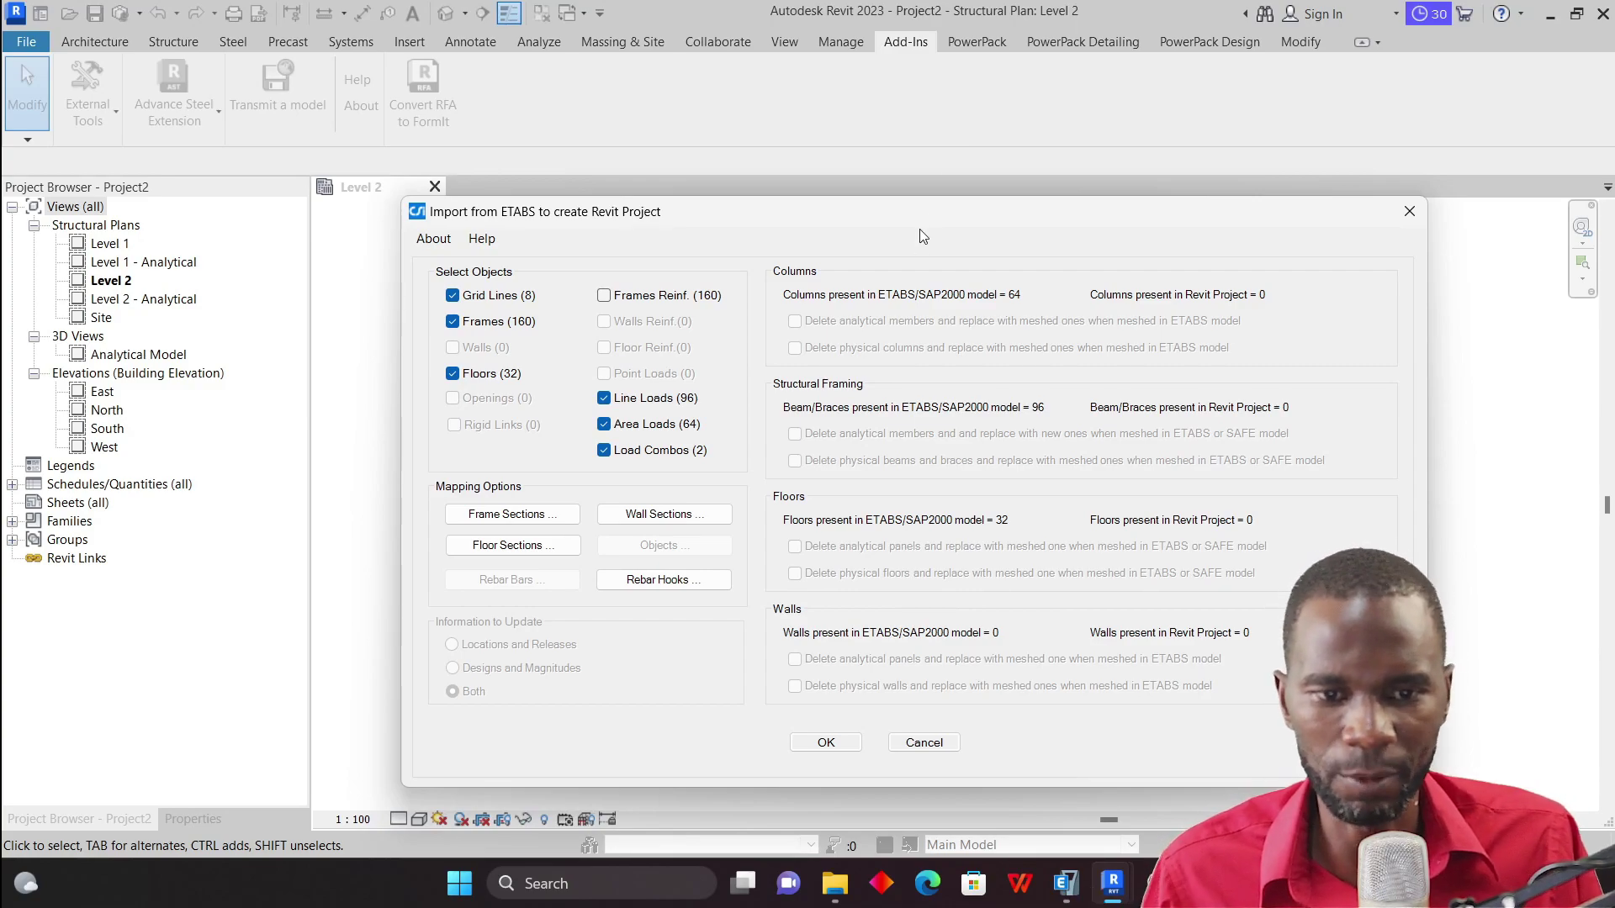
drag(863, 222, 807, 147)
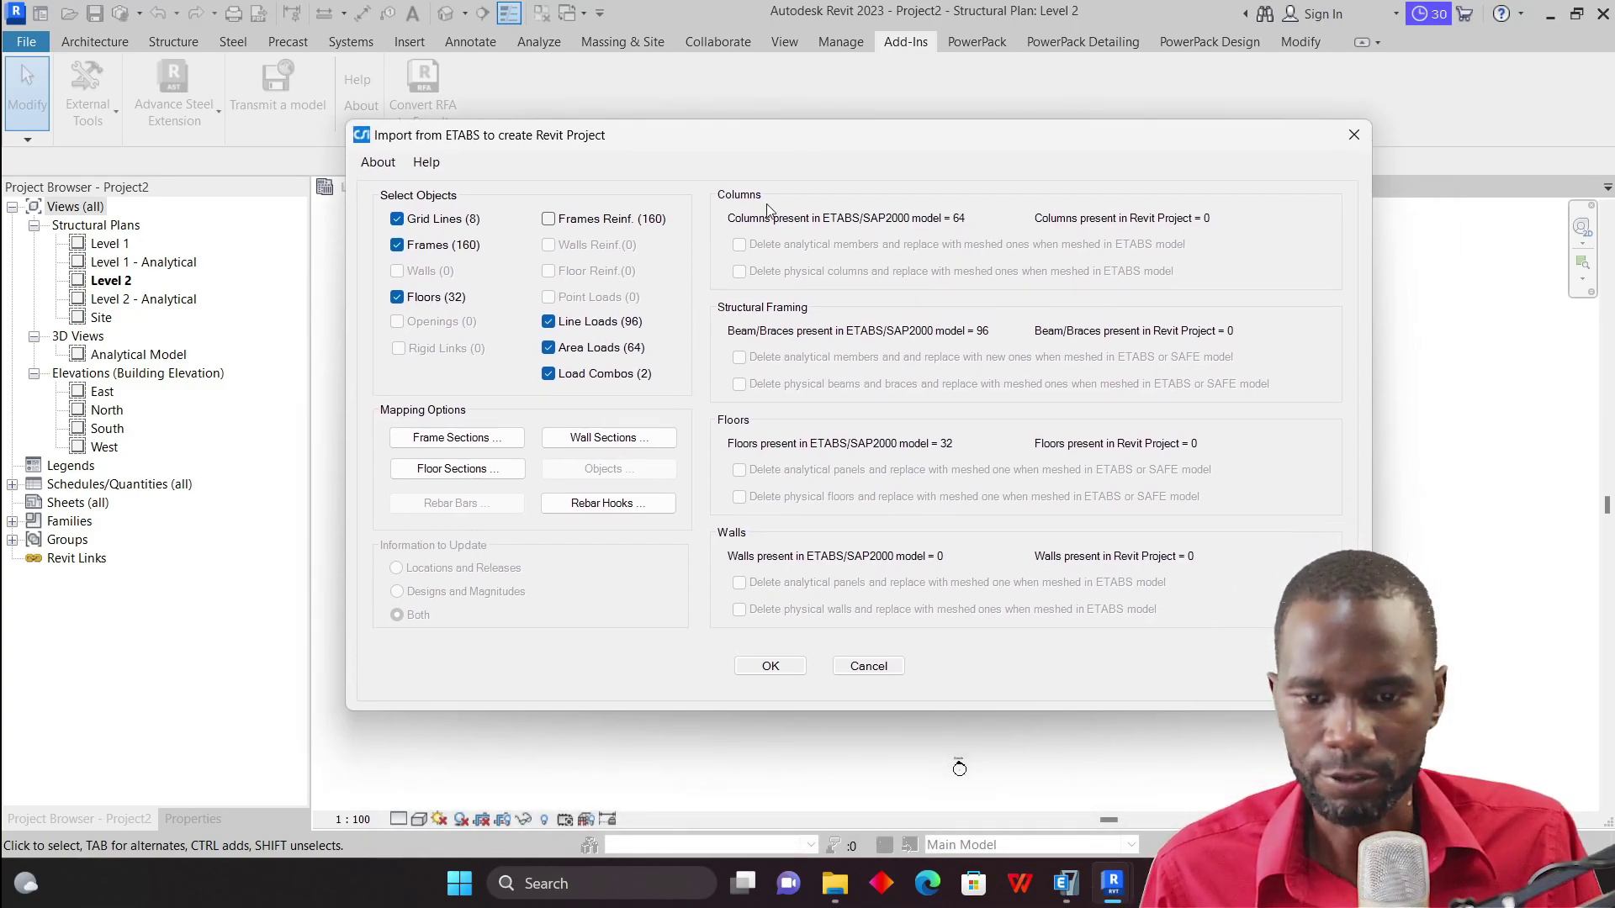
click(441, 442)
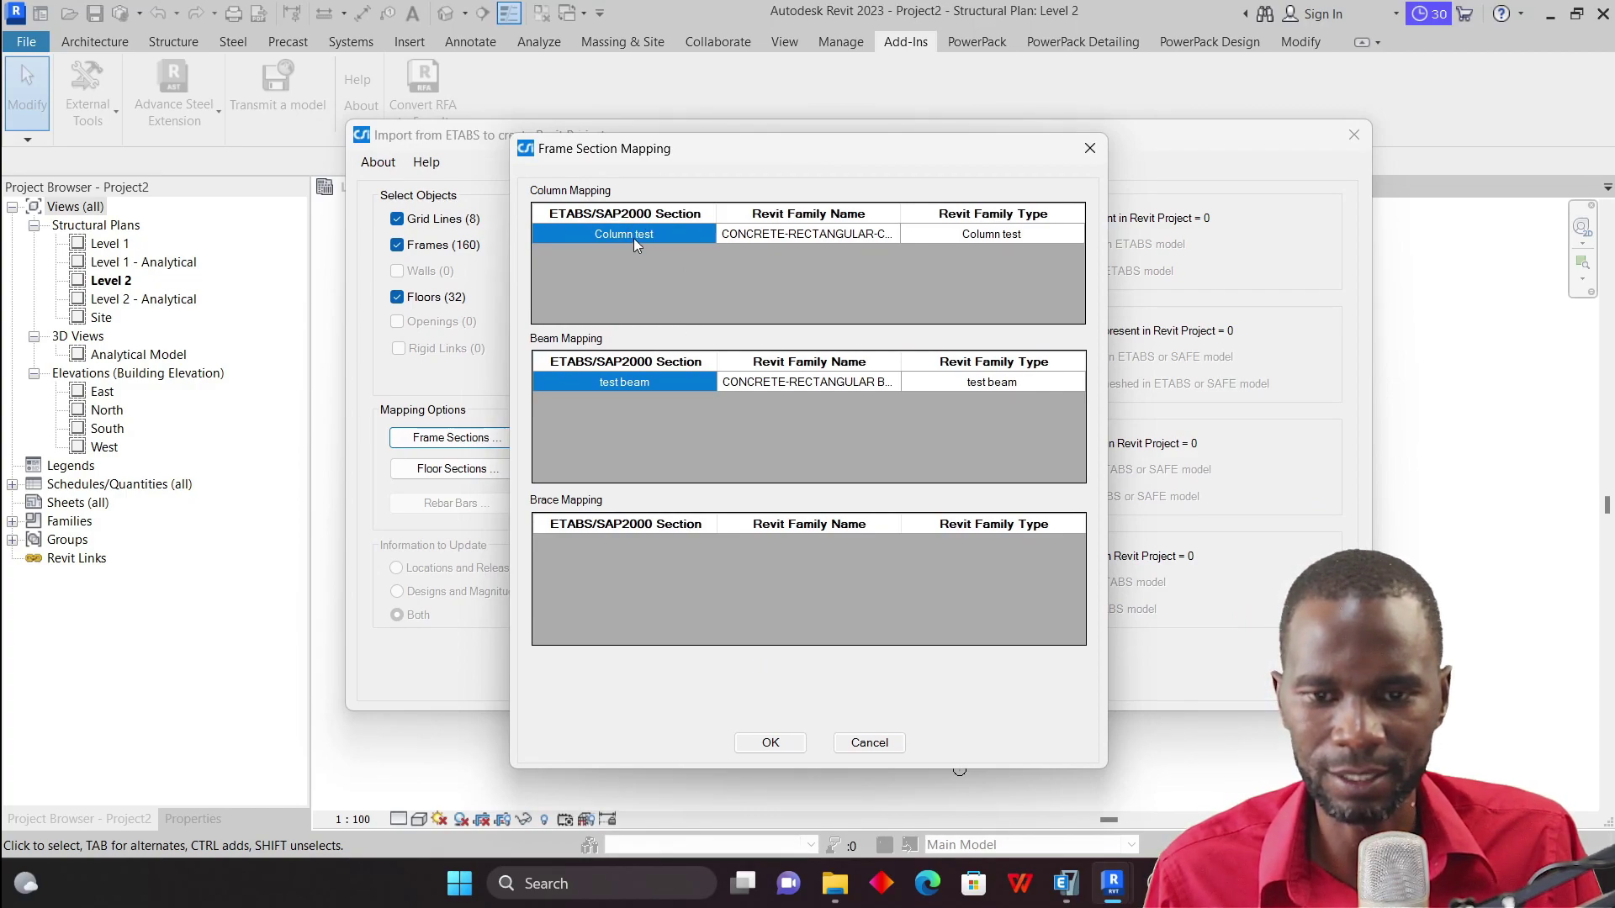
click(882, 235)
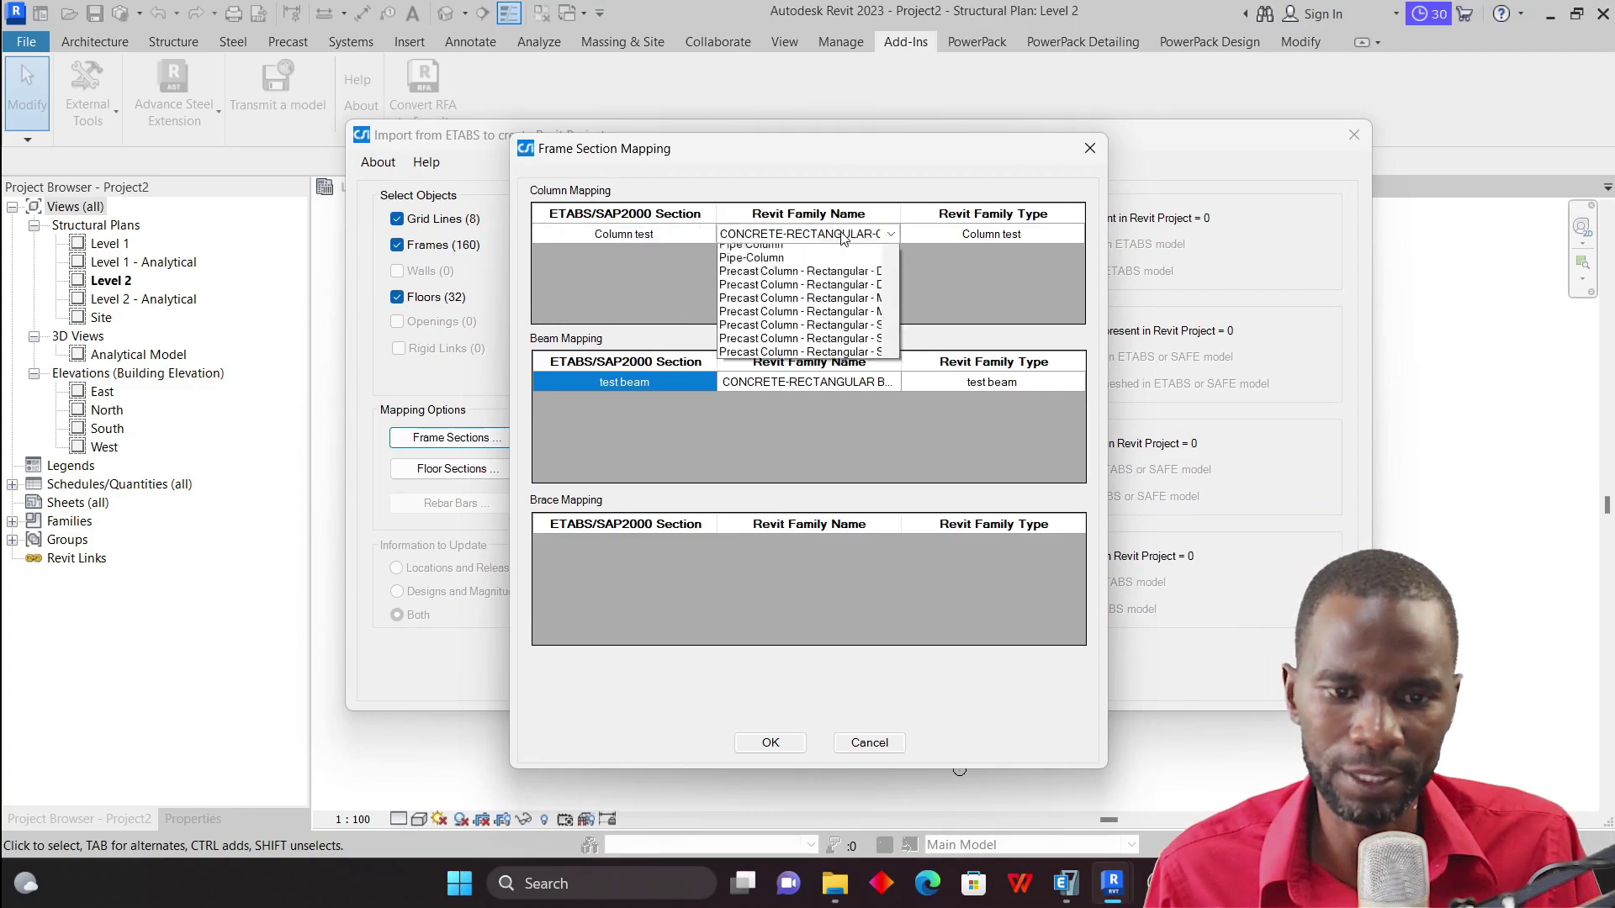
click(892, 239)
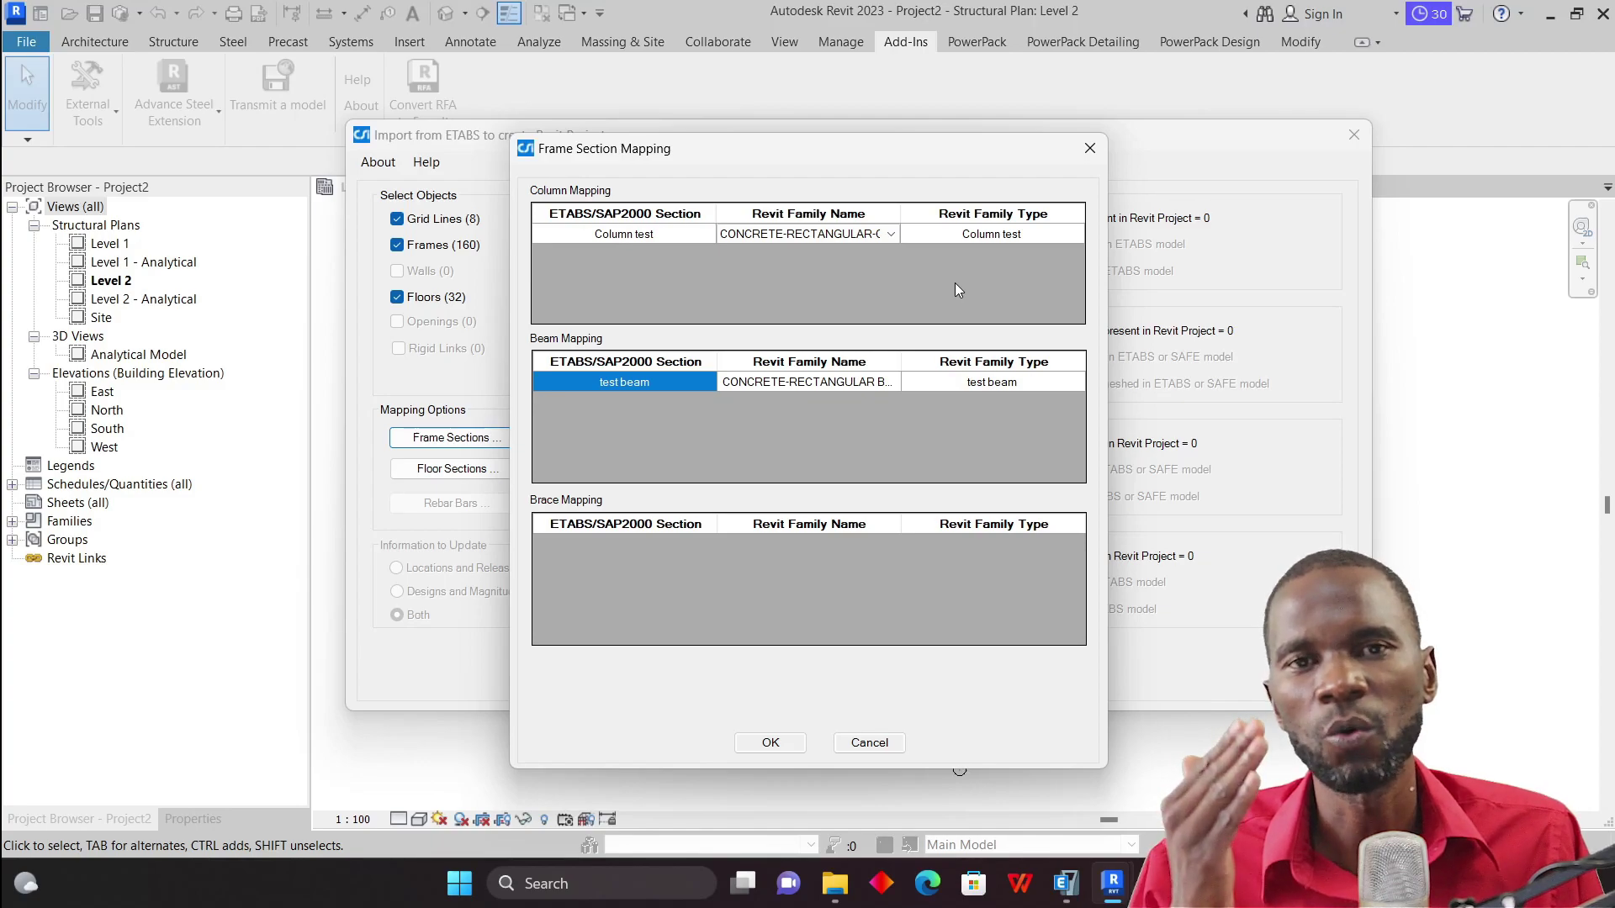
click(890, 236)
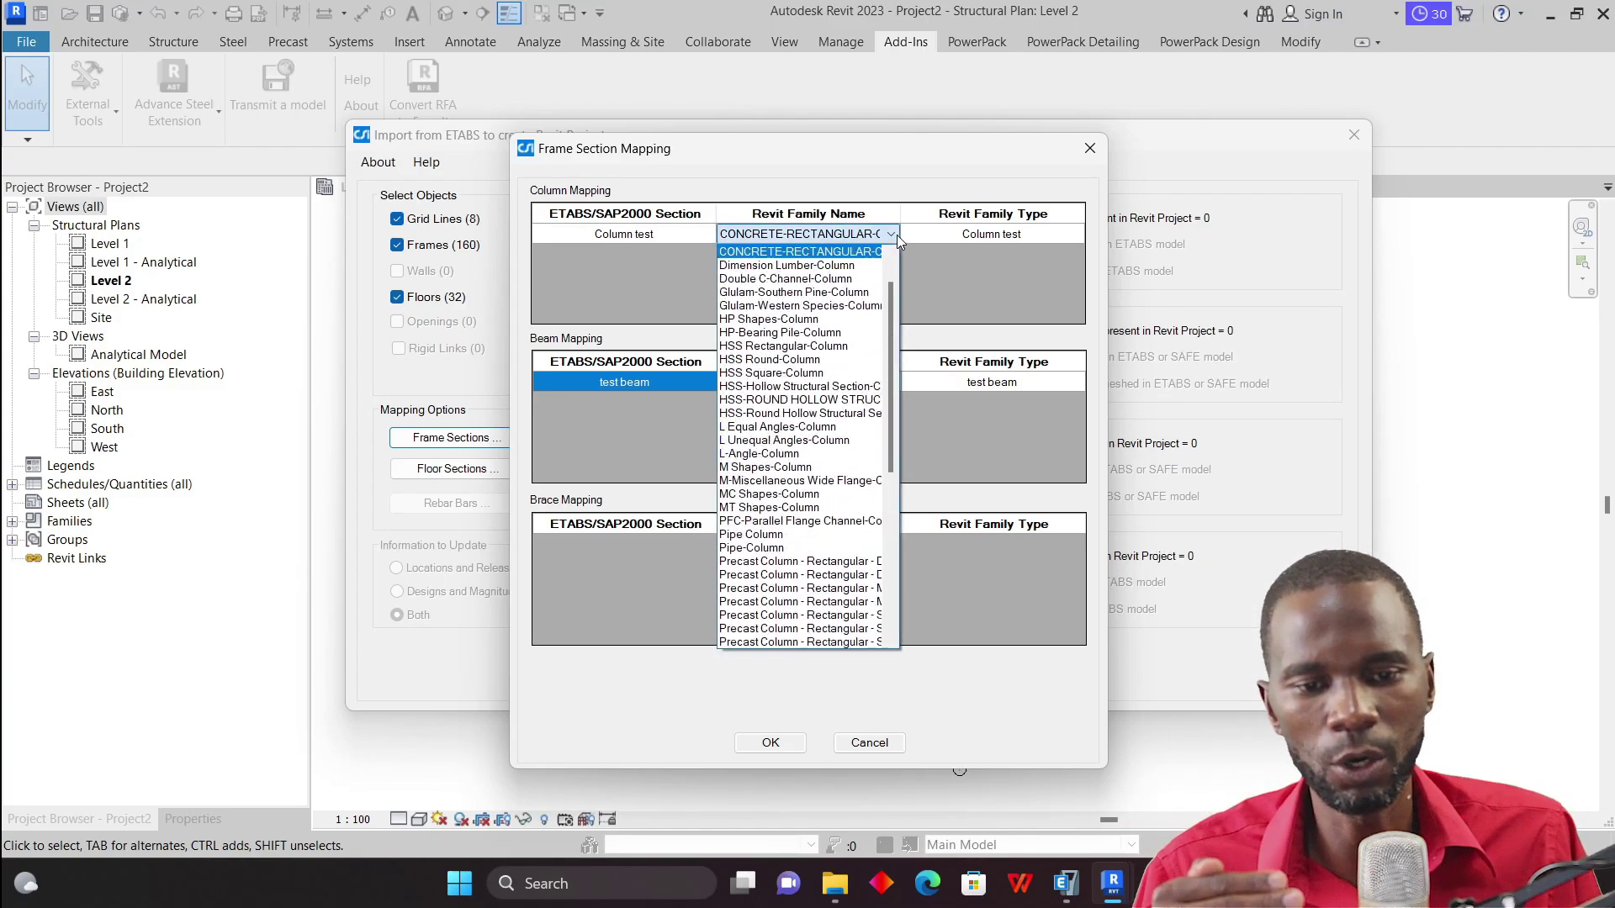
click(891, 234)
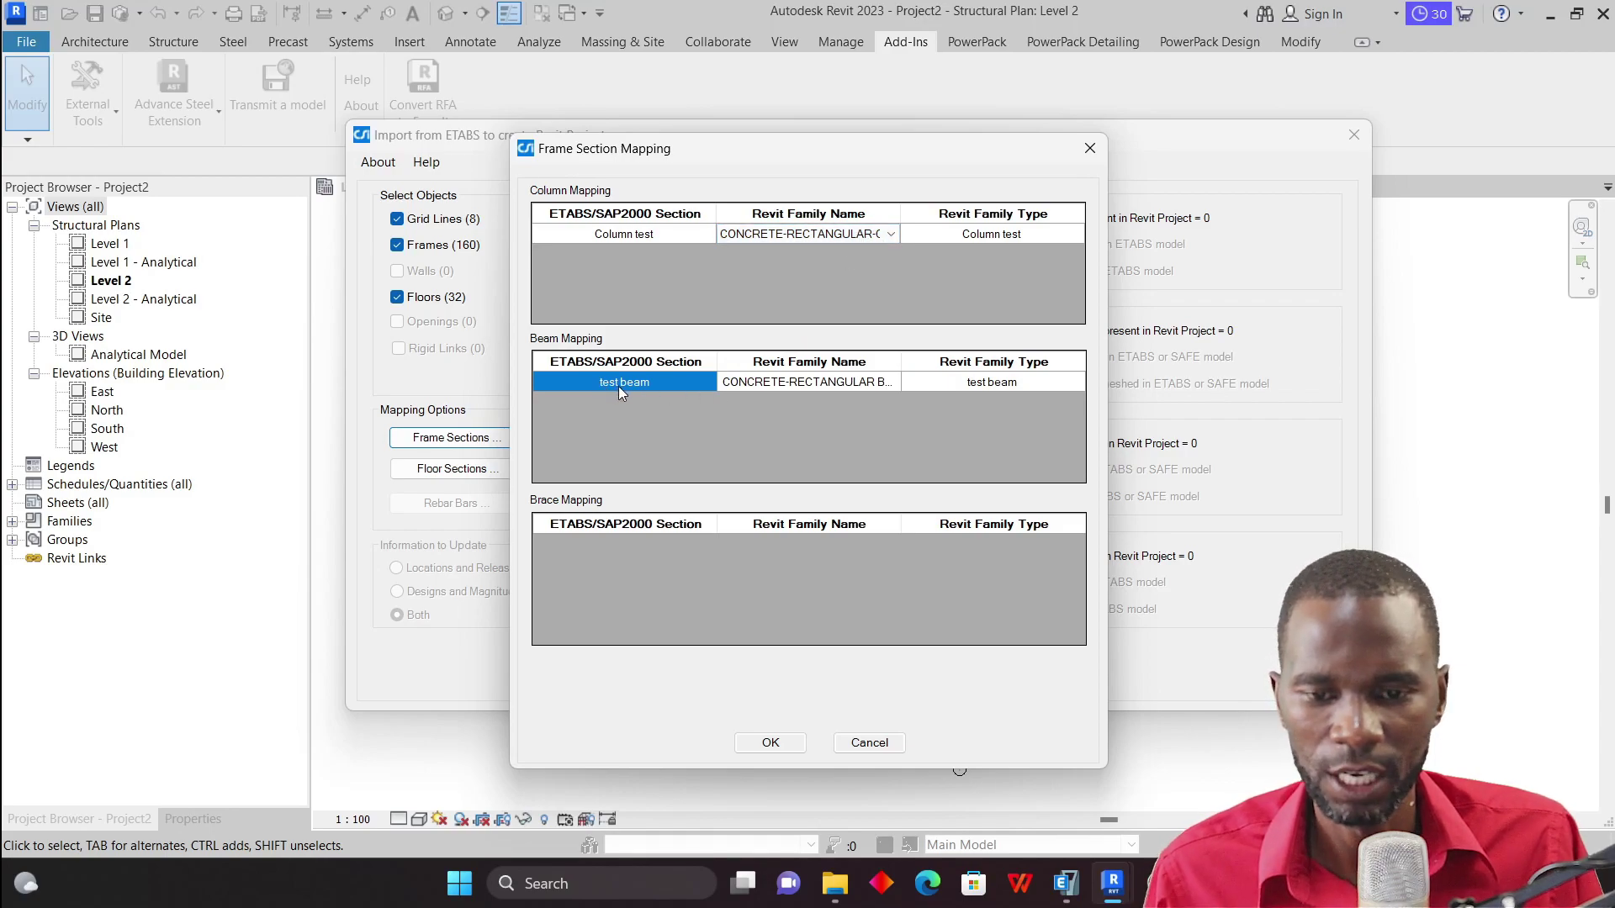
click(891, 382)
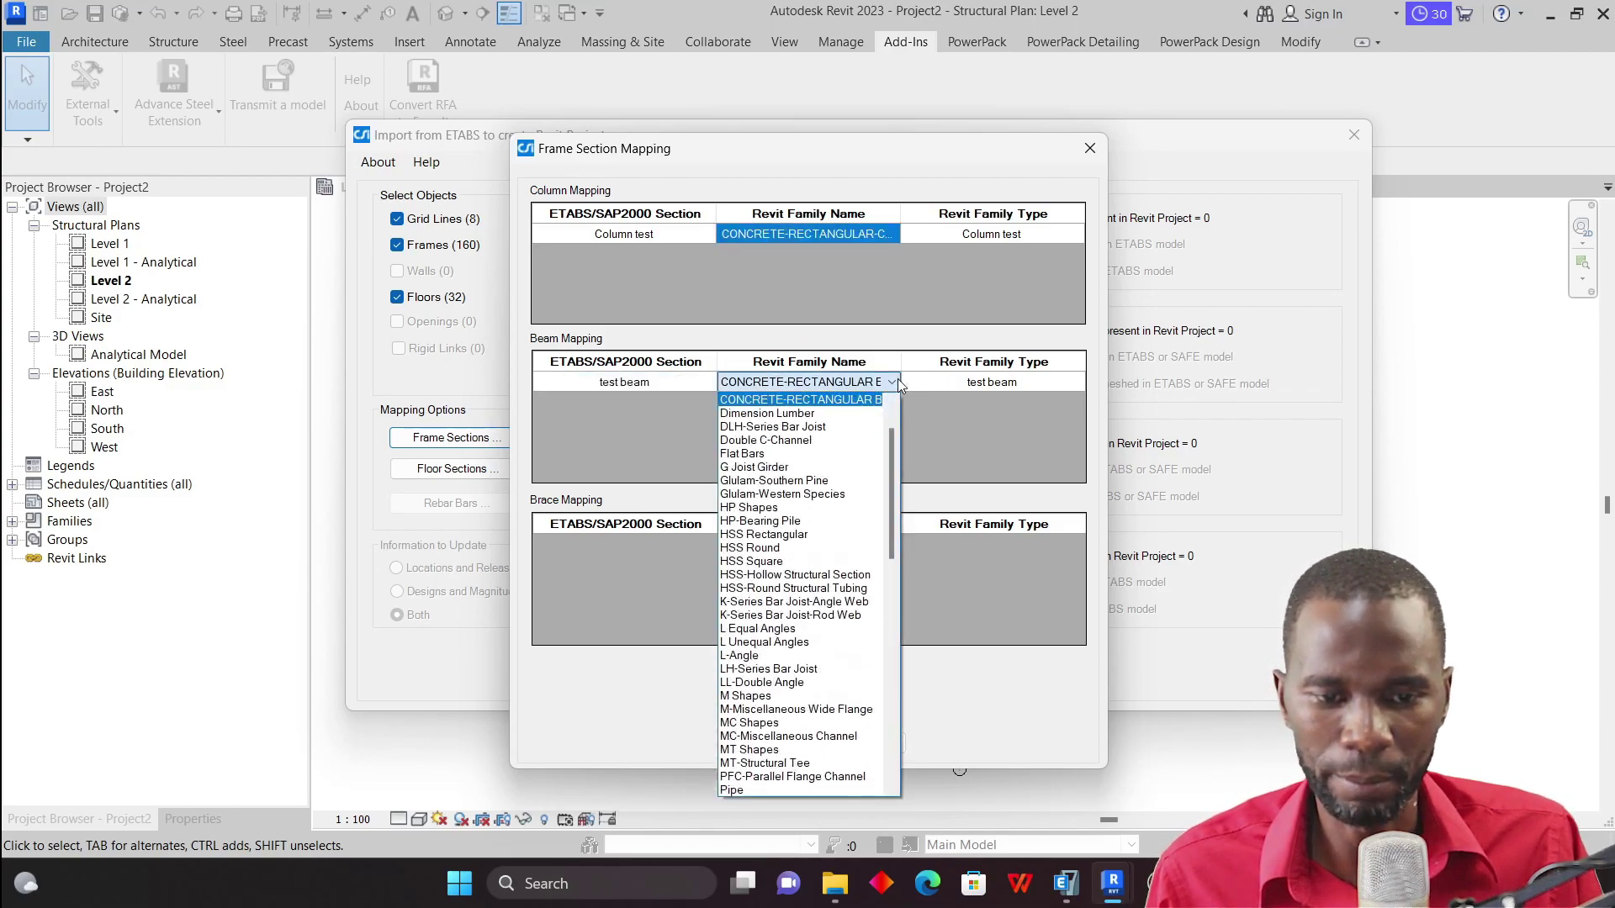
click(895, 380)
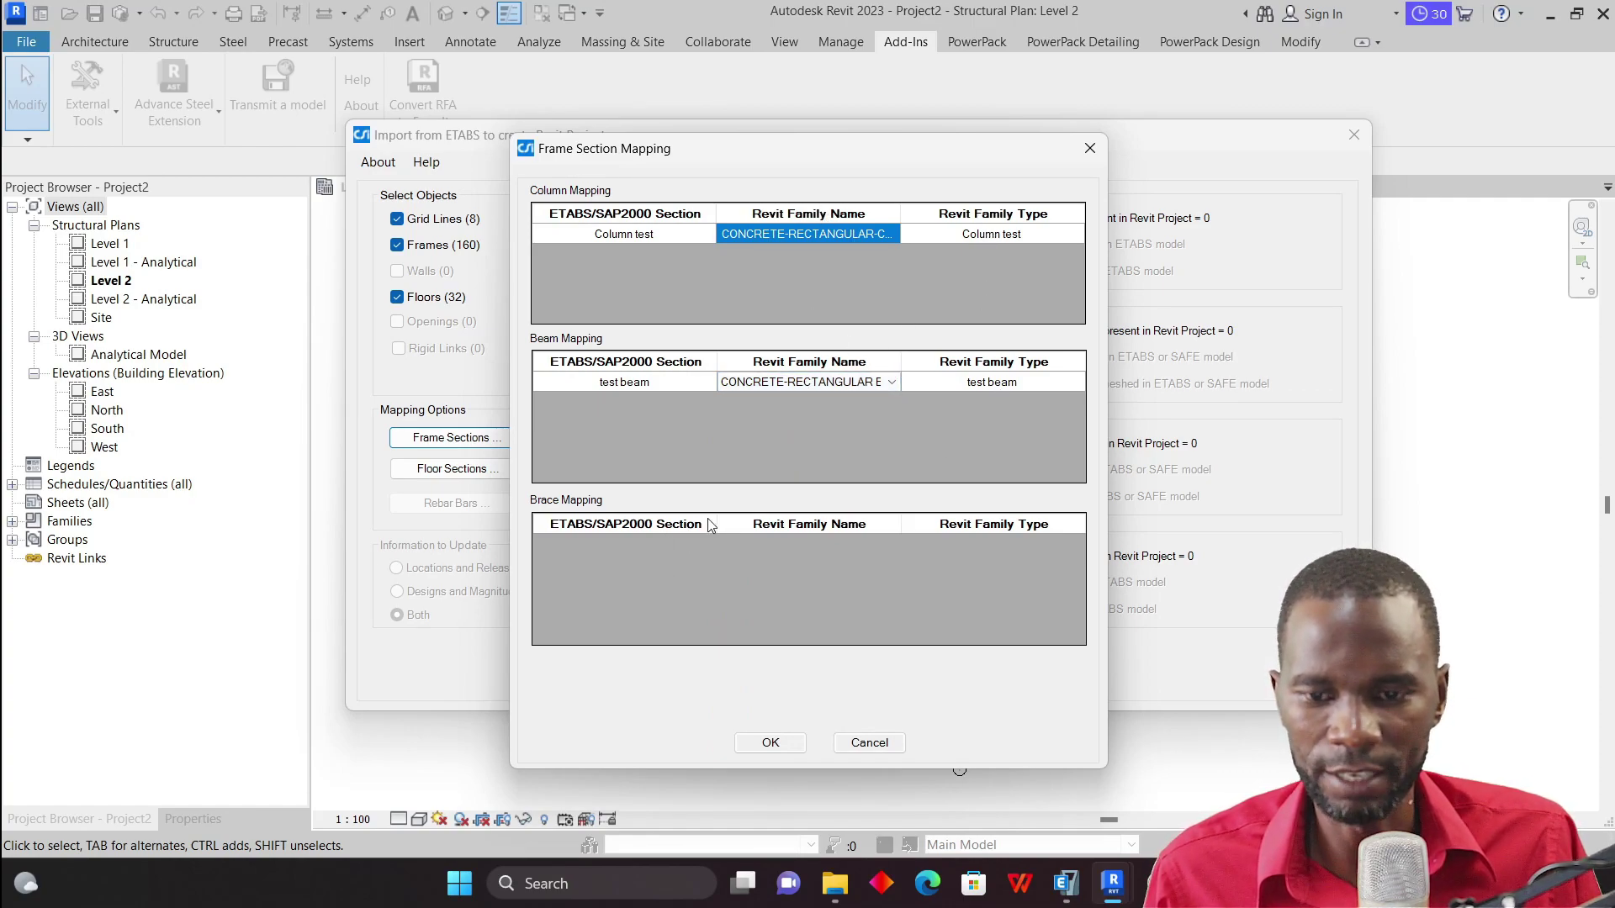
click(771, 744)
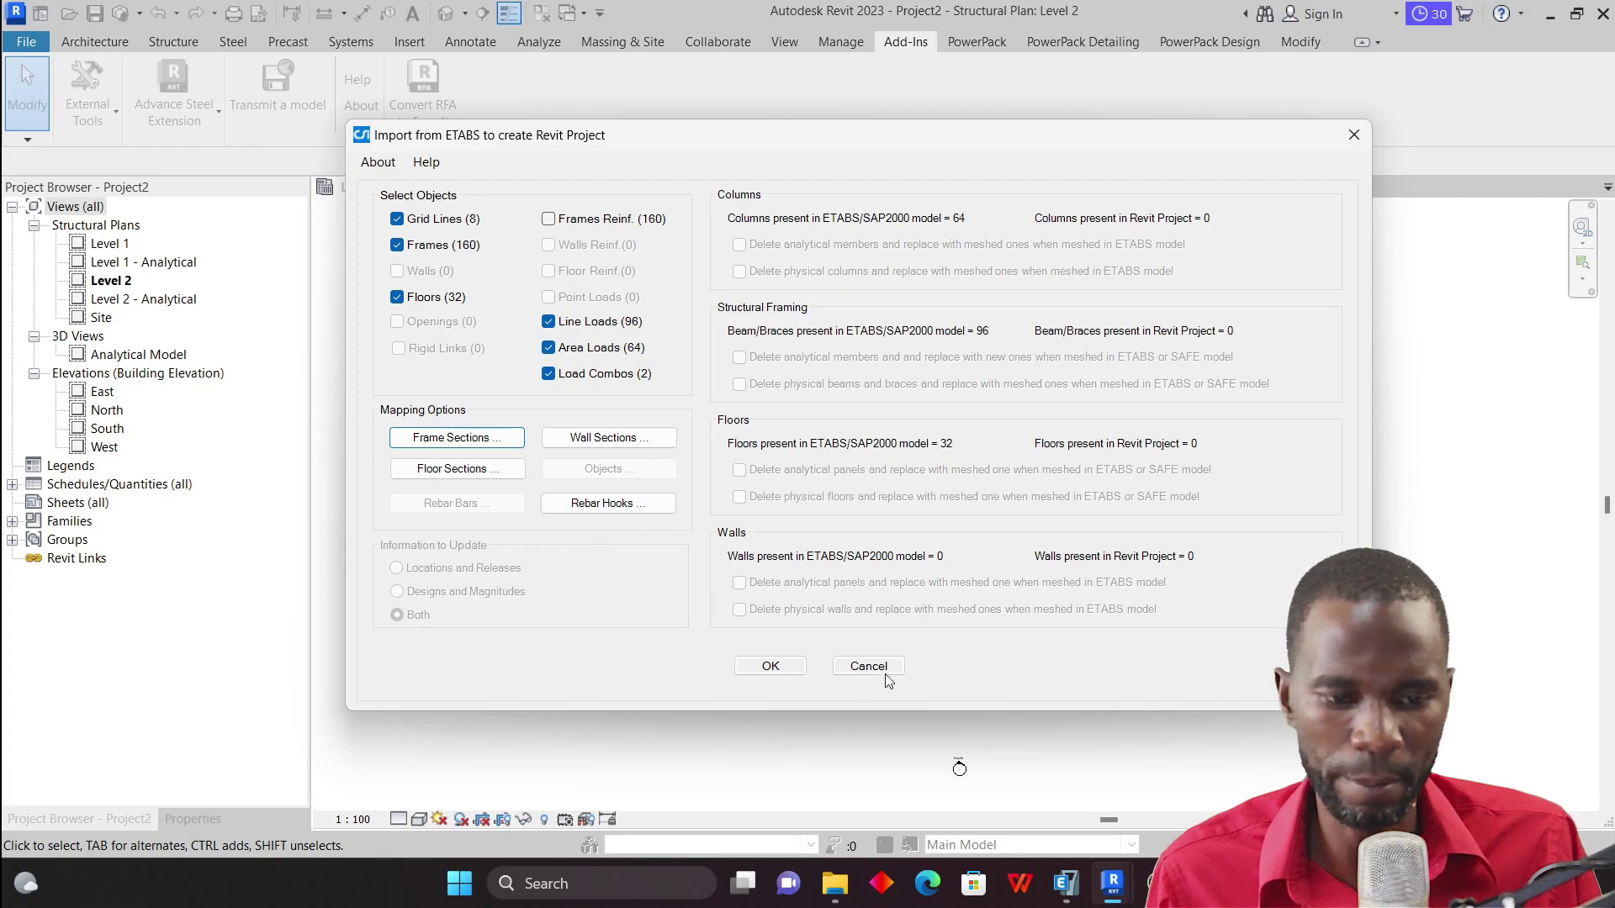
Step: Import the ETABS frame with its grids and view it in the default 3D view
click(770, 667)
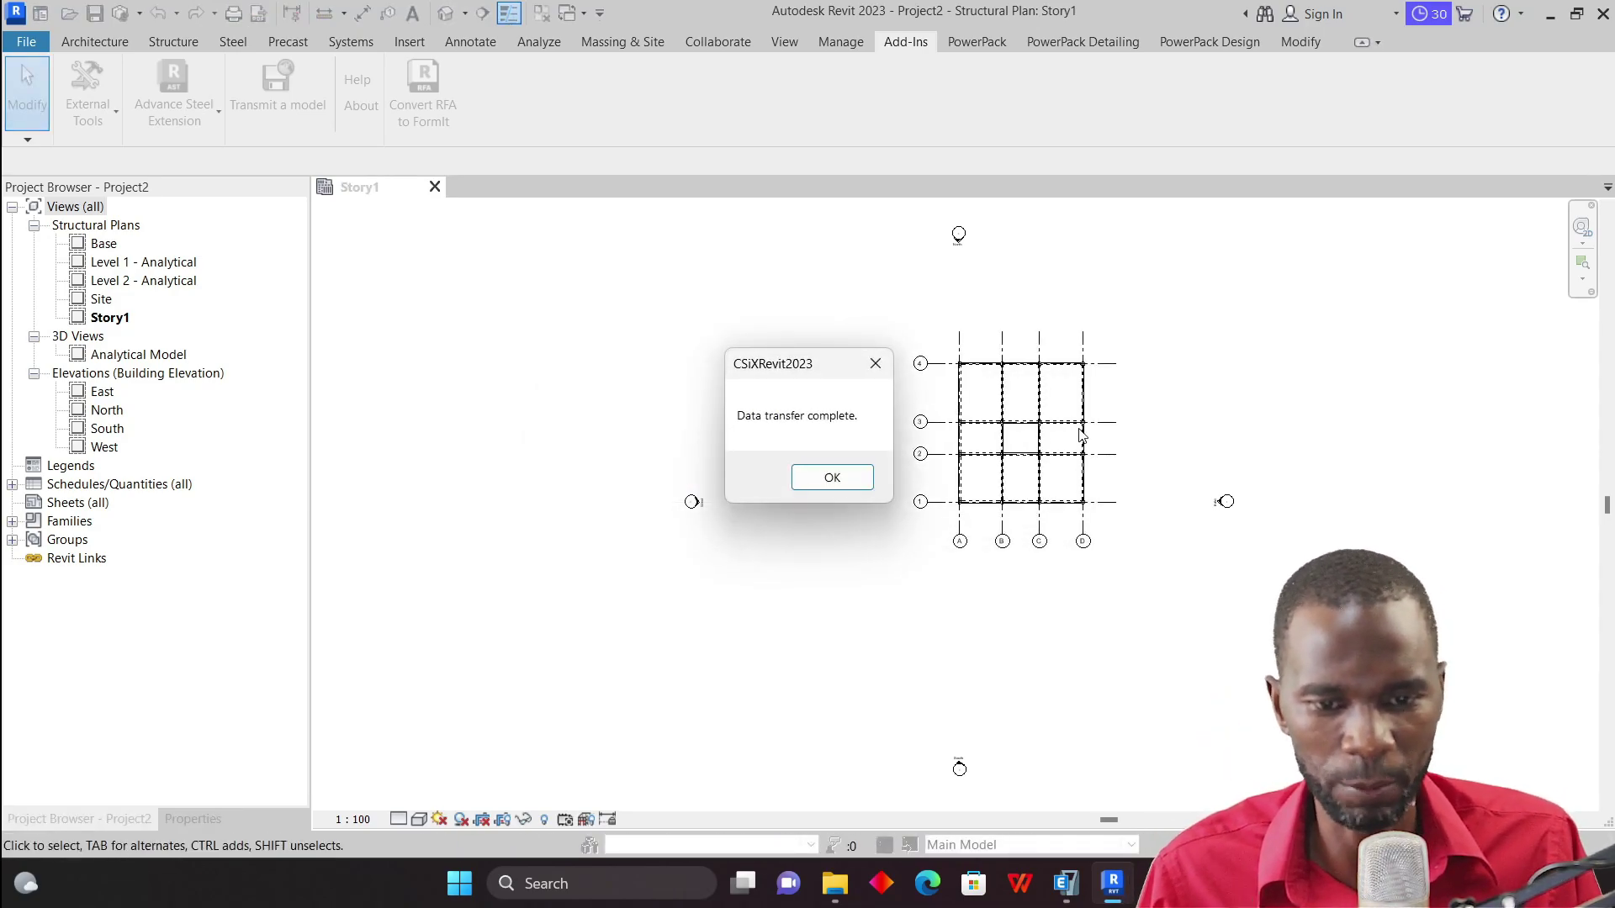
click(857, 481)
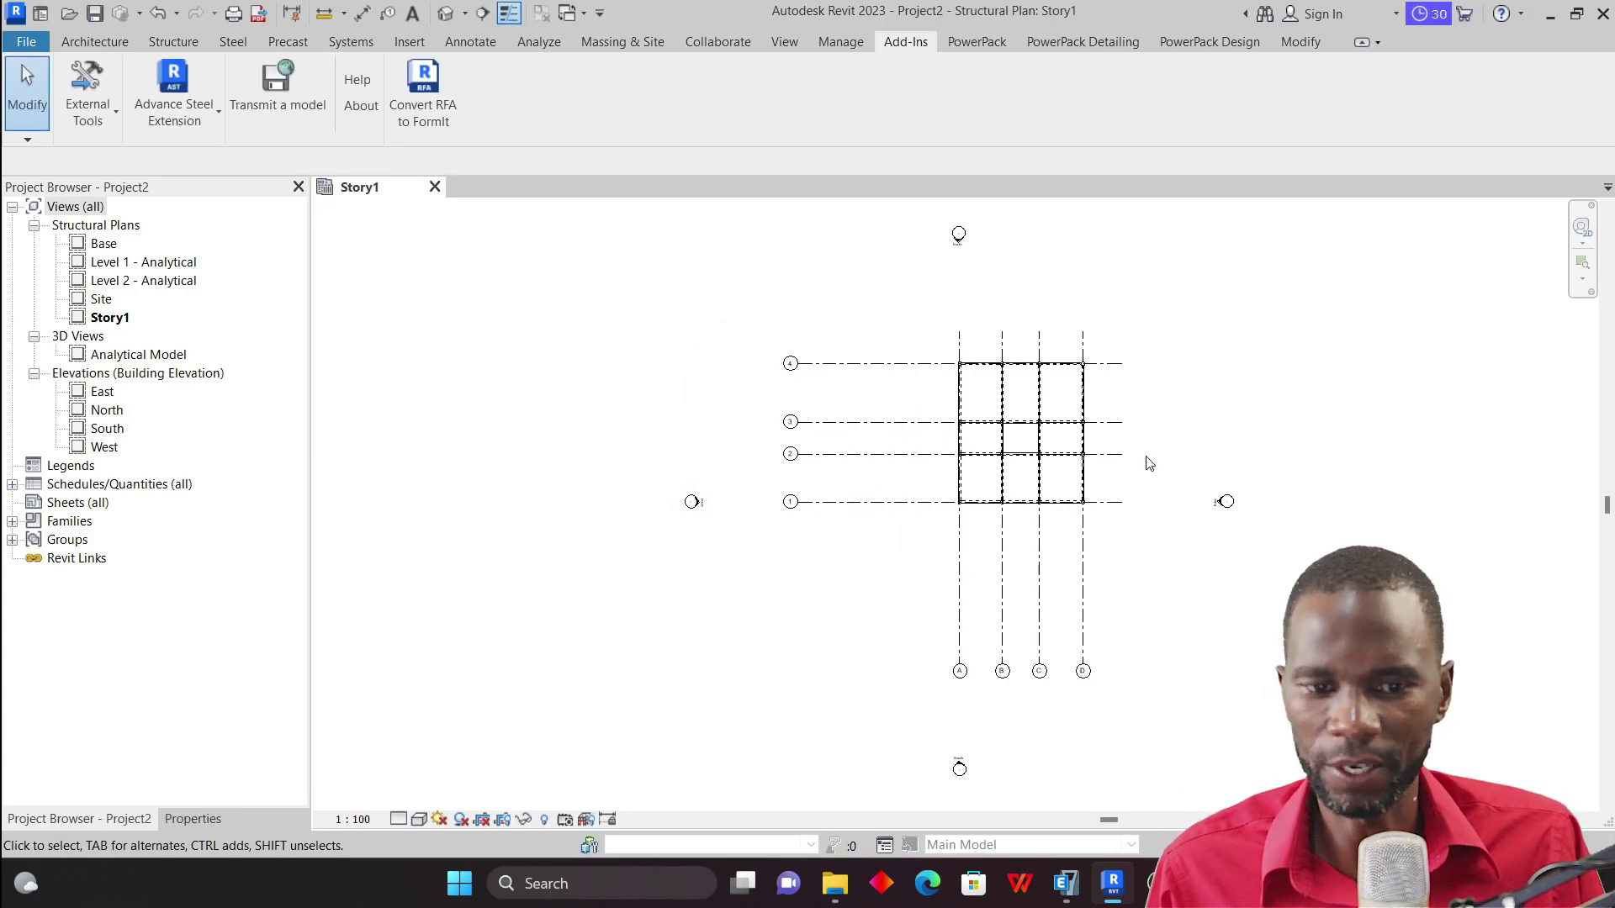
scroll(1063, 418, up, 4)
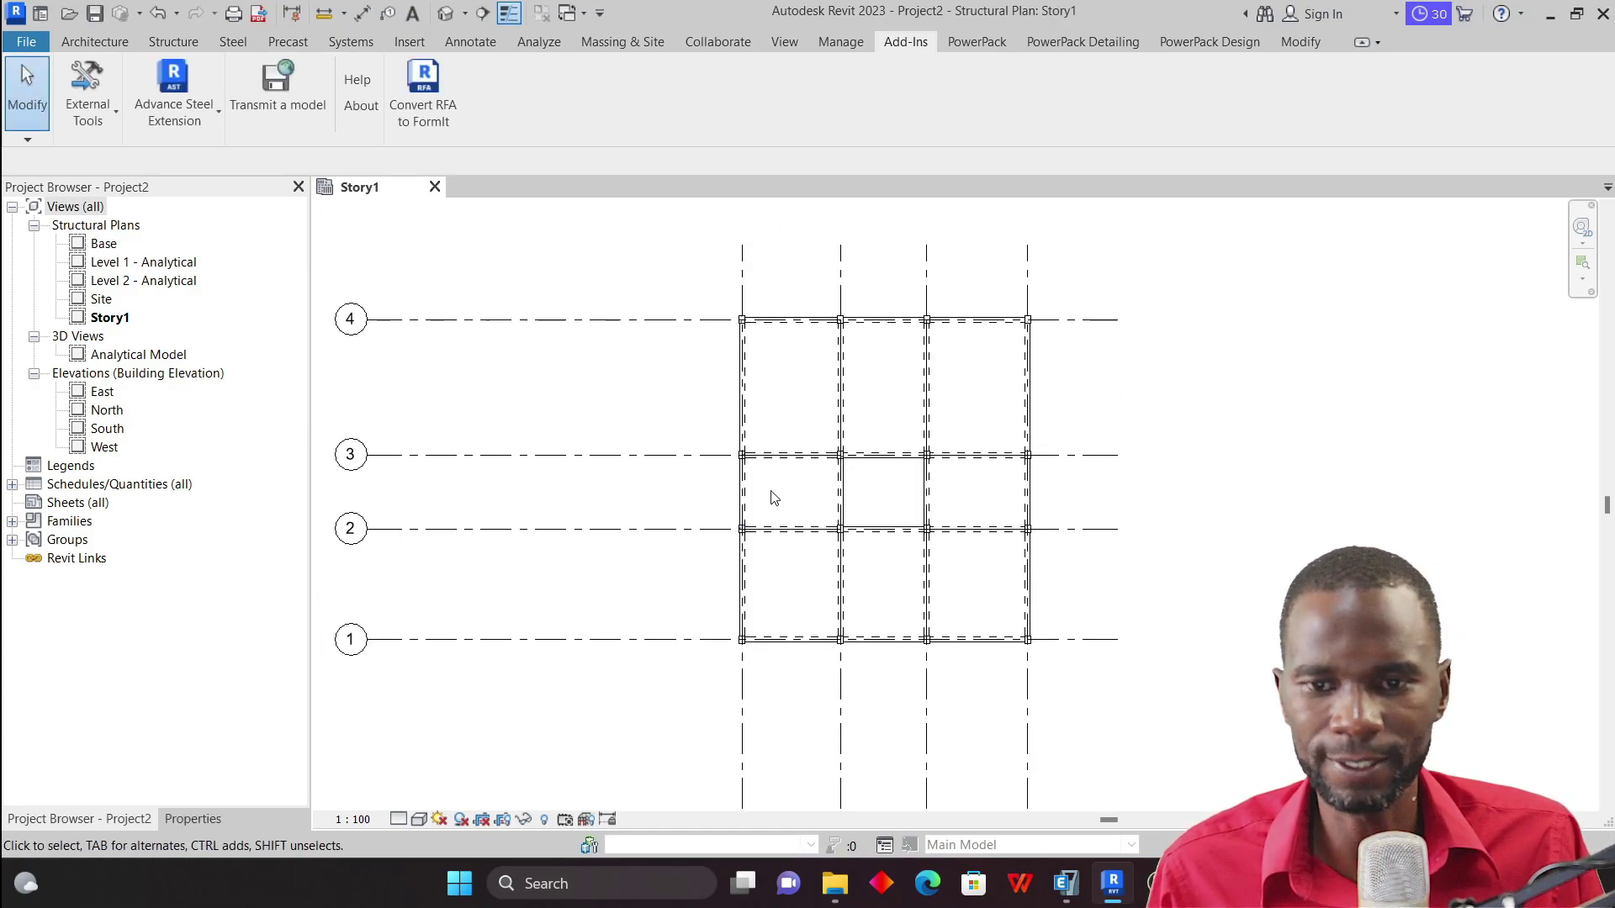
click(447, 12)
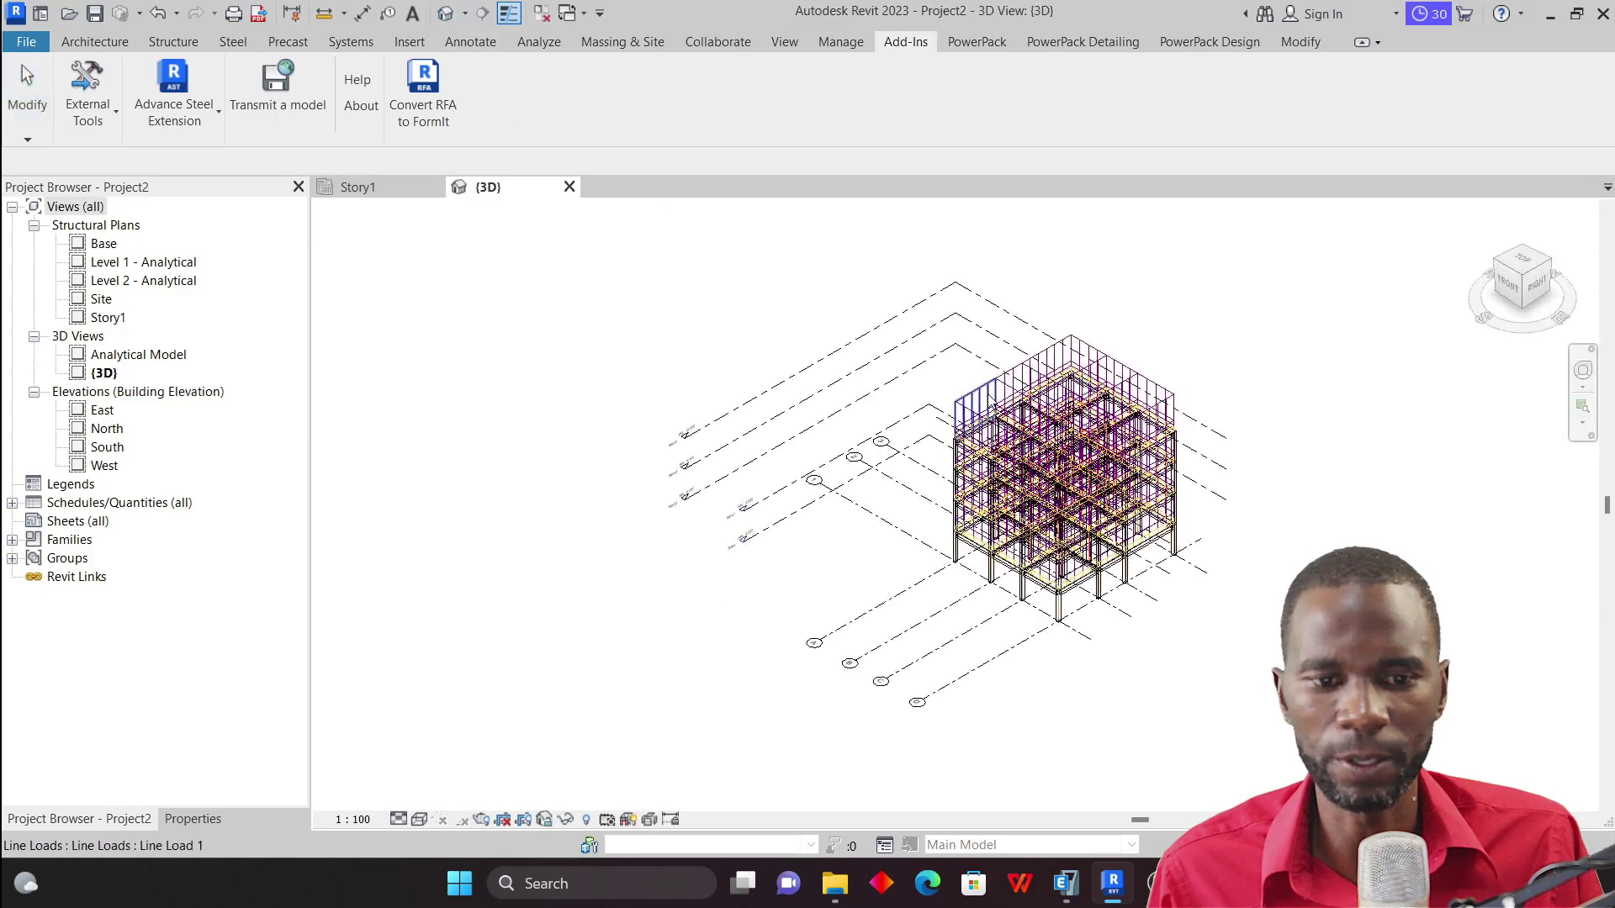
scroll(1180, 468, up, 5)
scroll(827, 250, down, 2)
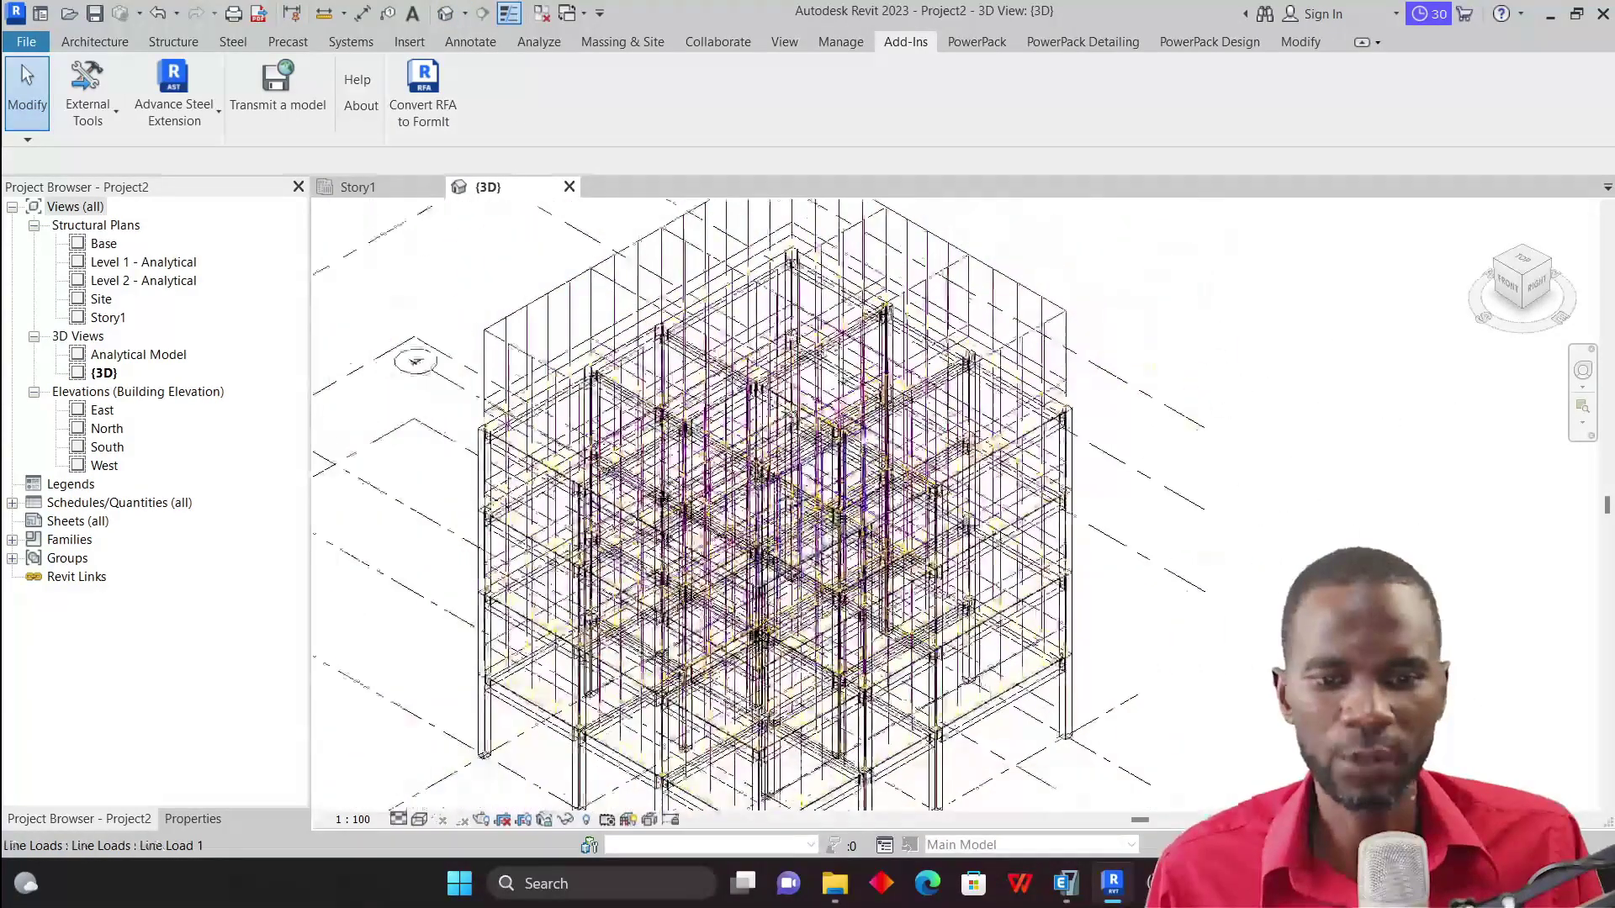
scroll(826, 250, down, 2)
scroll(827, 250, up, 2)
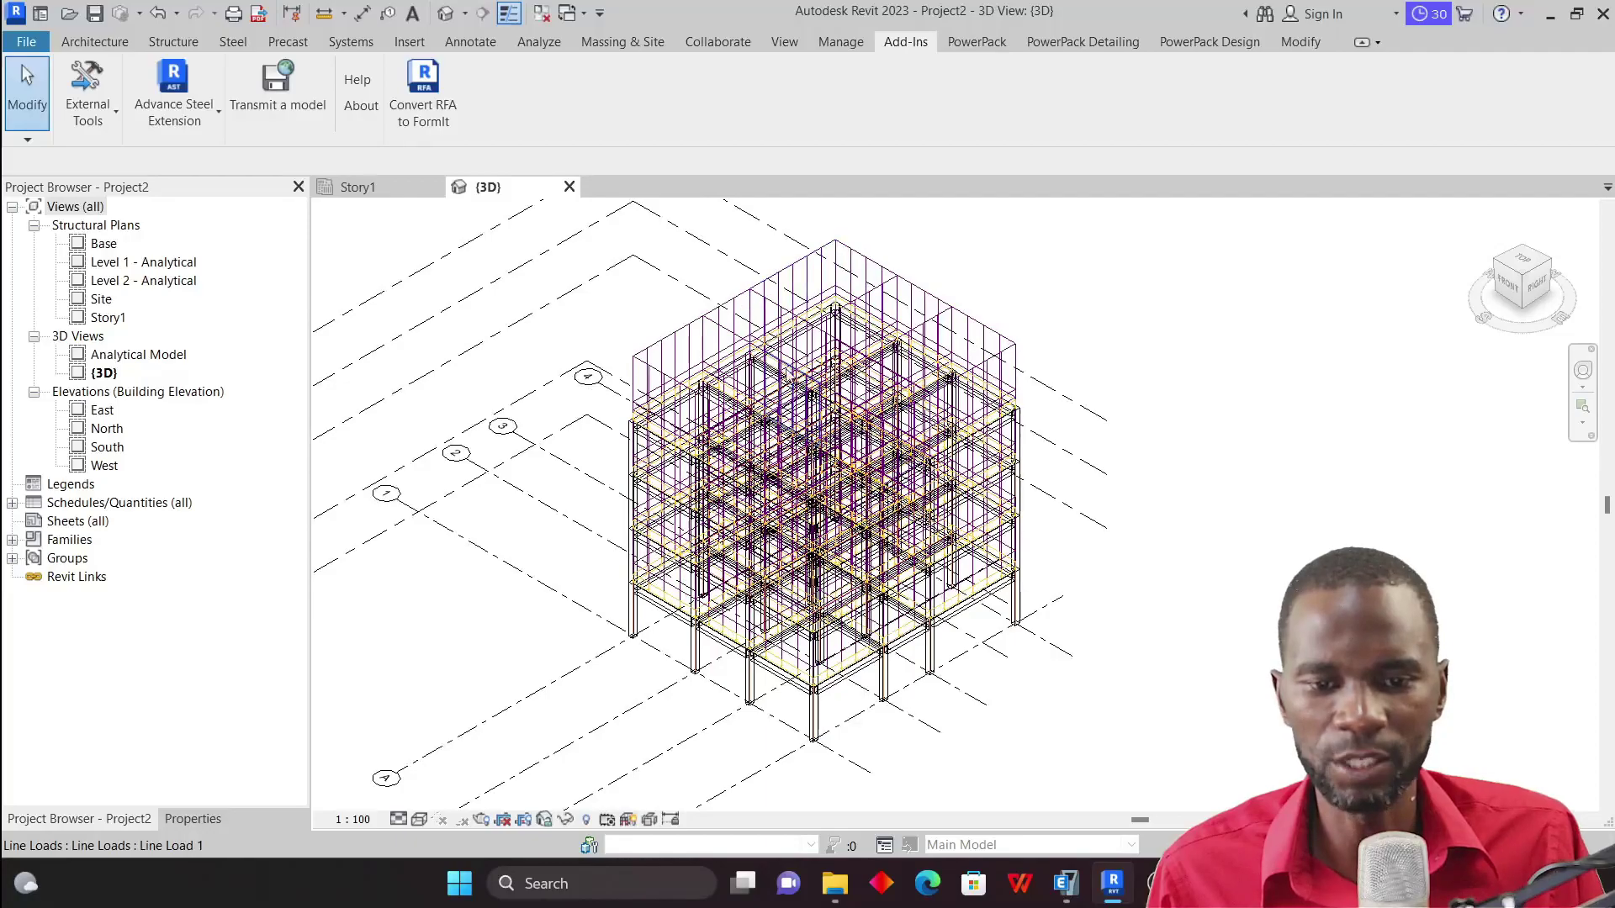
scroll(757, 414, up, 1)
scroll(757, 414, up, 1)
scroll(757, 414, down, 1)
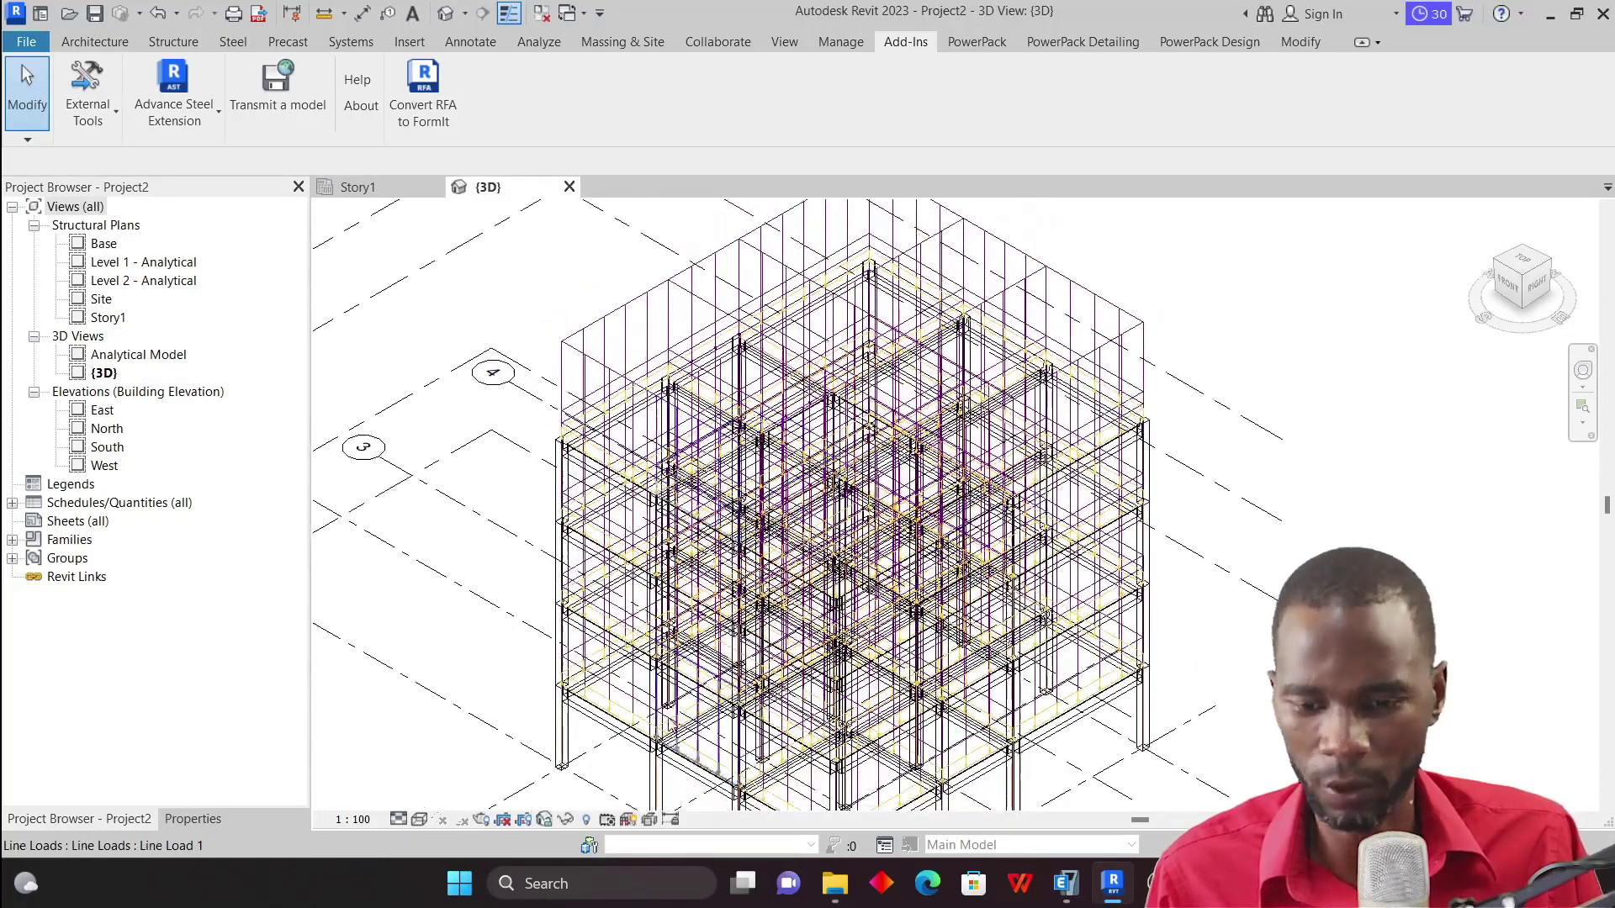
Step: Set the 3D view's visual style to Shaded, then open the Analytical Model view
click(422, 819)
click(466, 751)
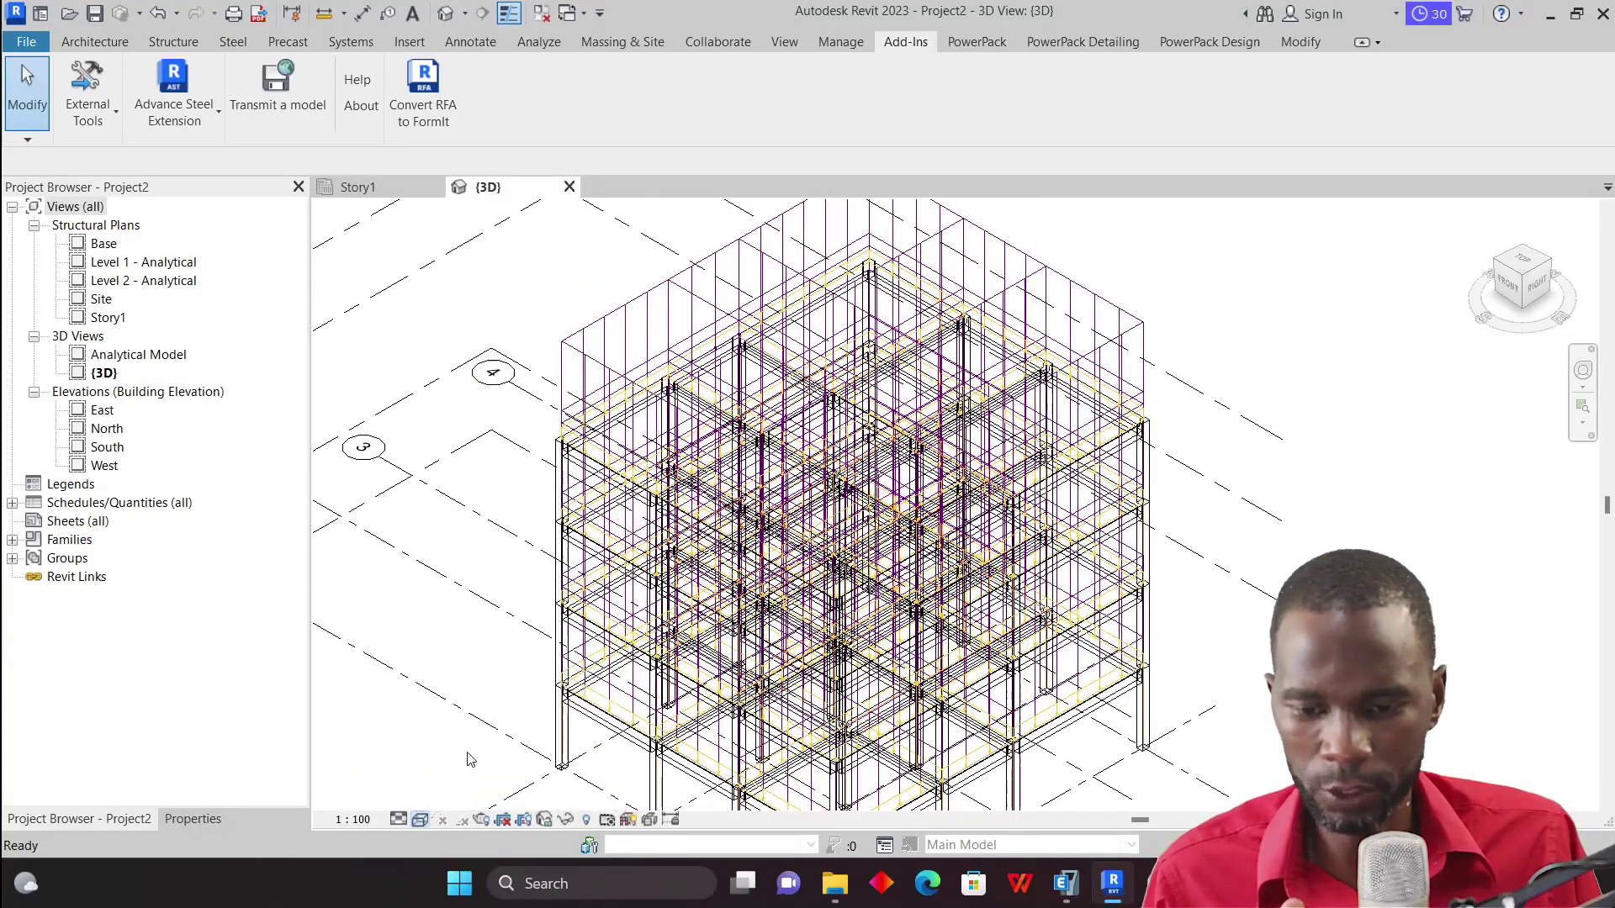
middle_drag(759, 462, 775, 418)
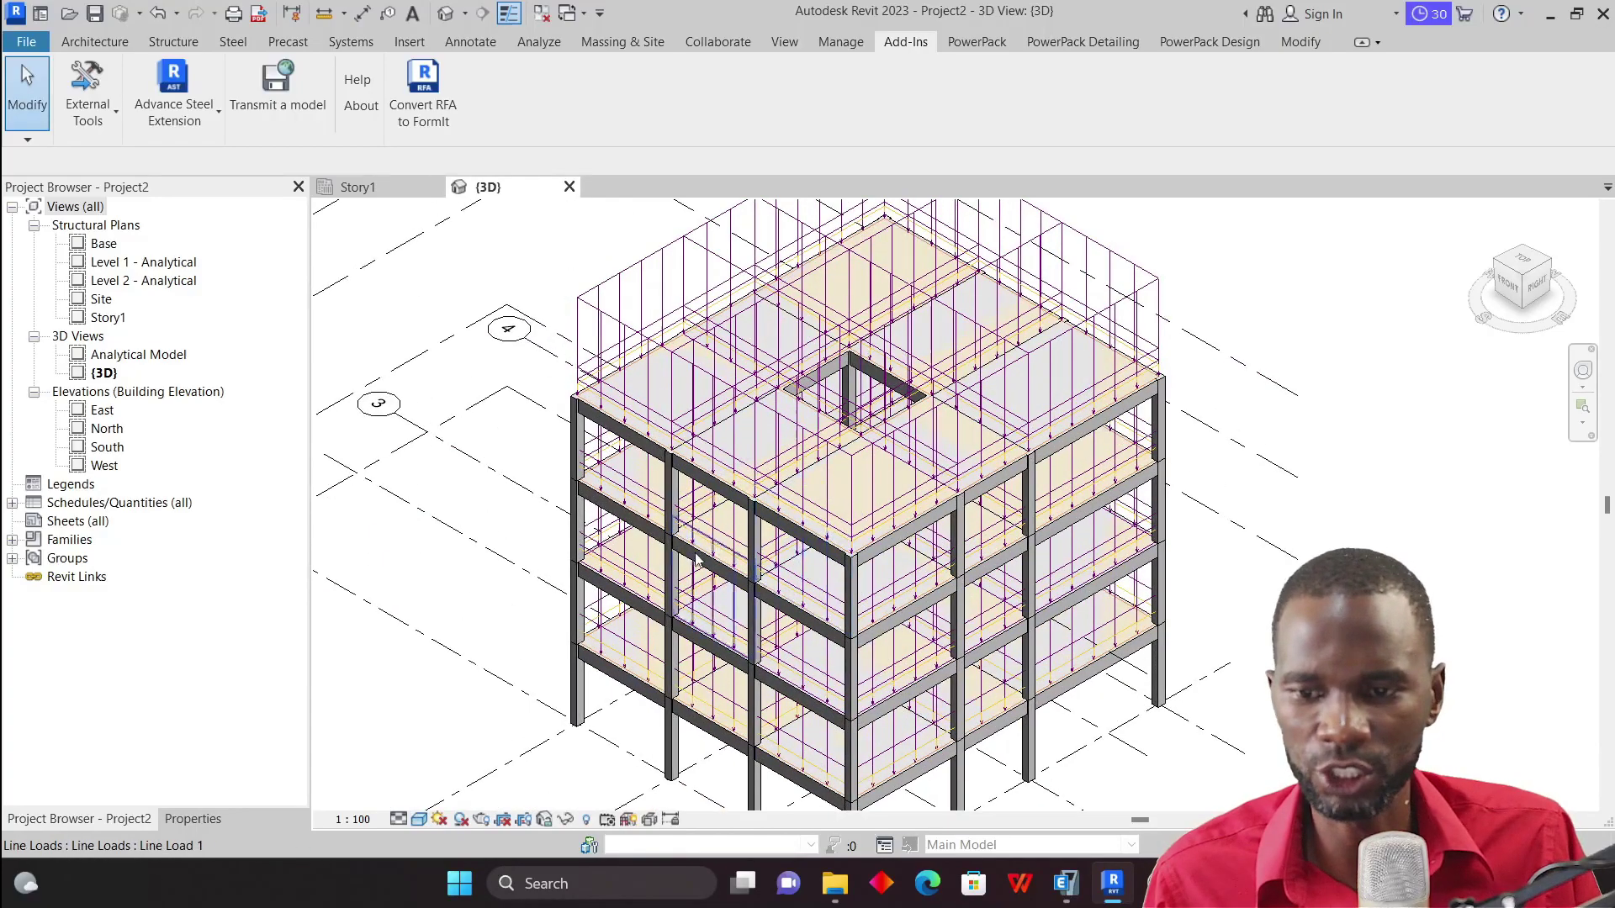
double_click(162, 360)
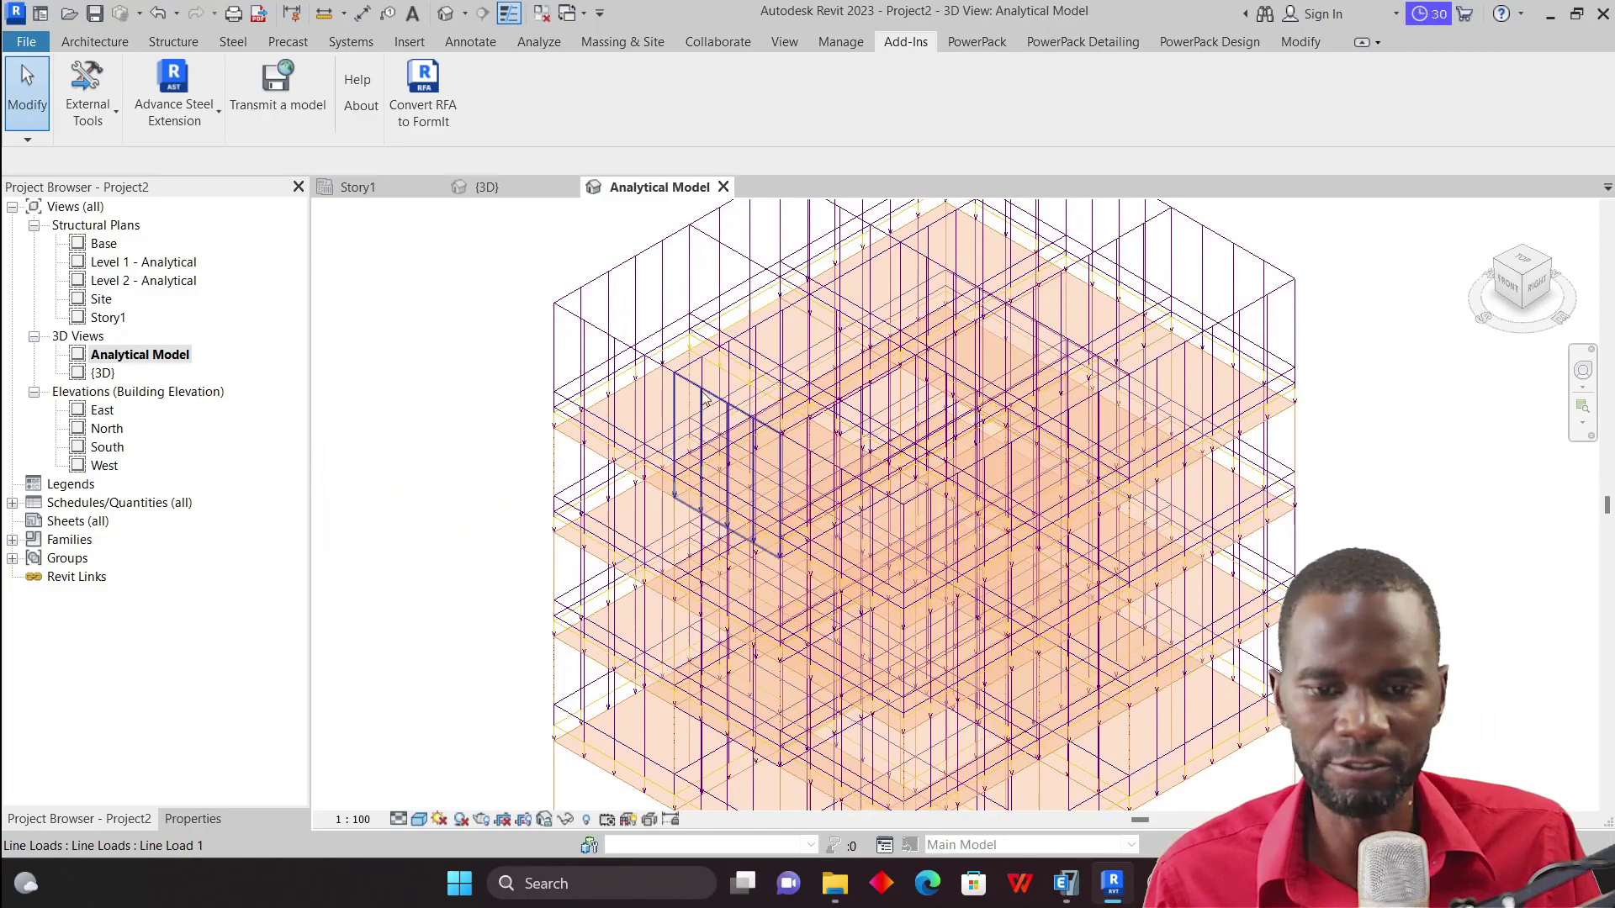
Step: Uncheck Structural Loads under Analytical Model Categories via VG, then return to the {3D} view
middle_drag(1334, 434, 1261, 432)
key(v)
key(g)
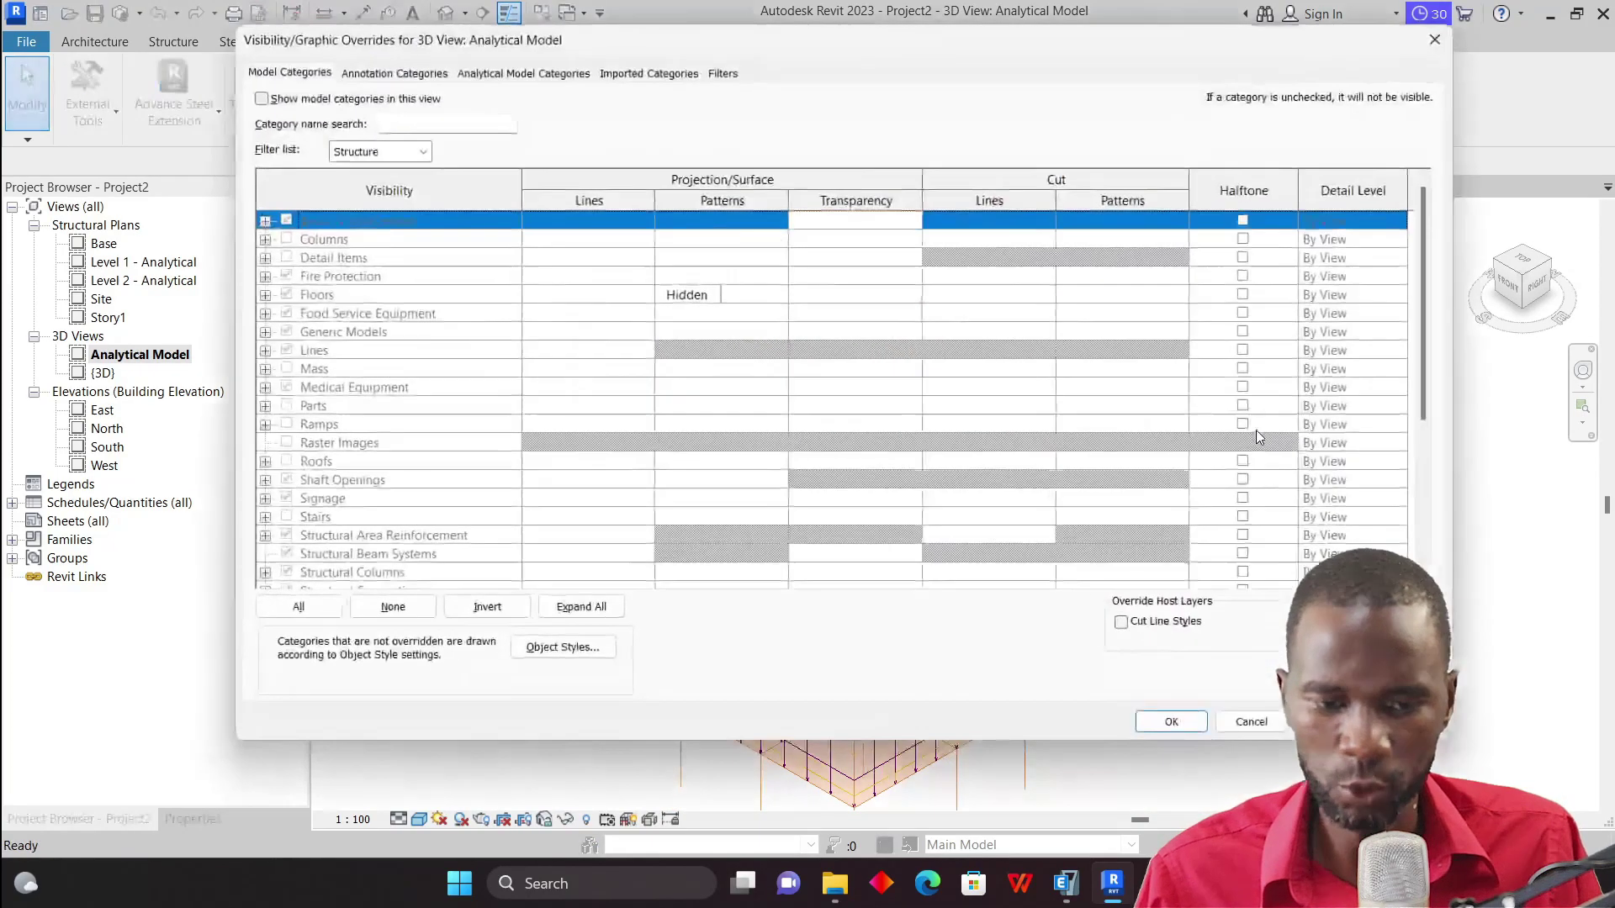
click(523, 74)
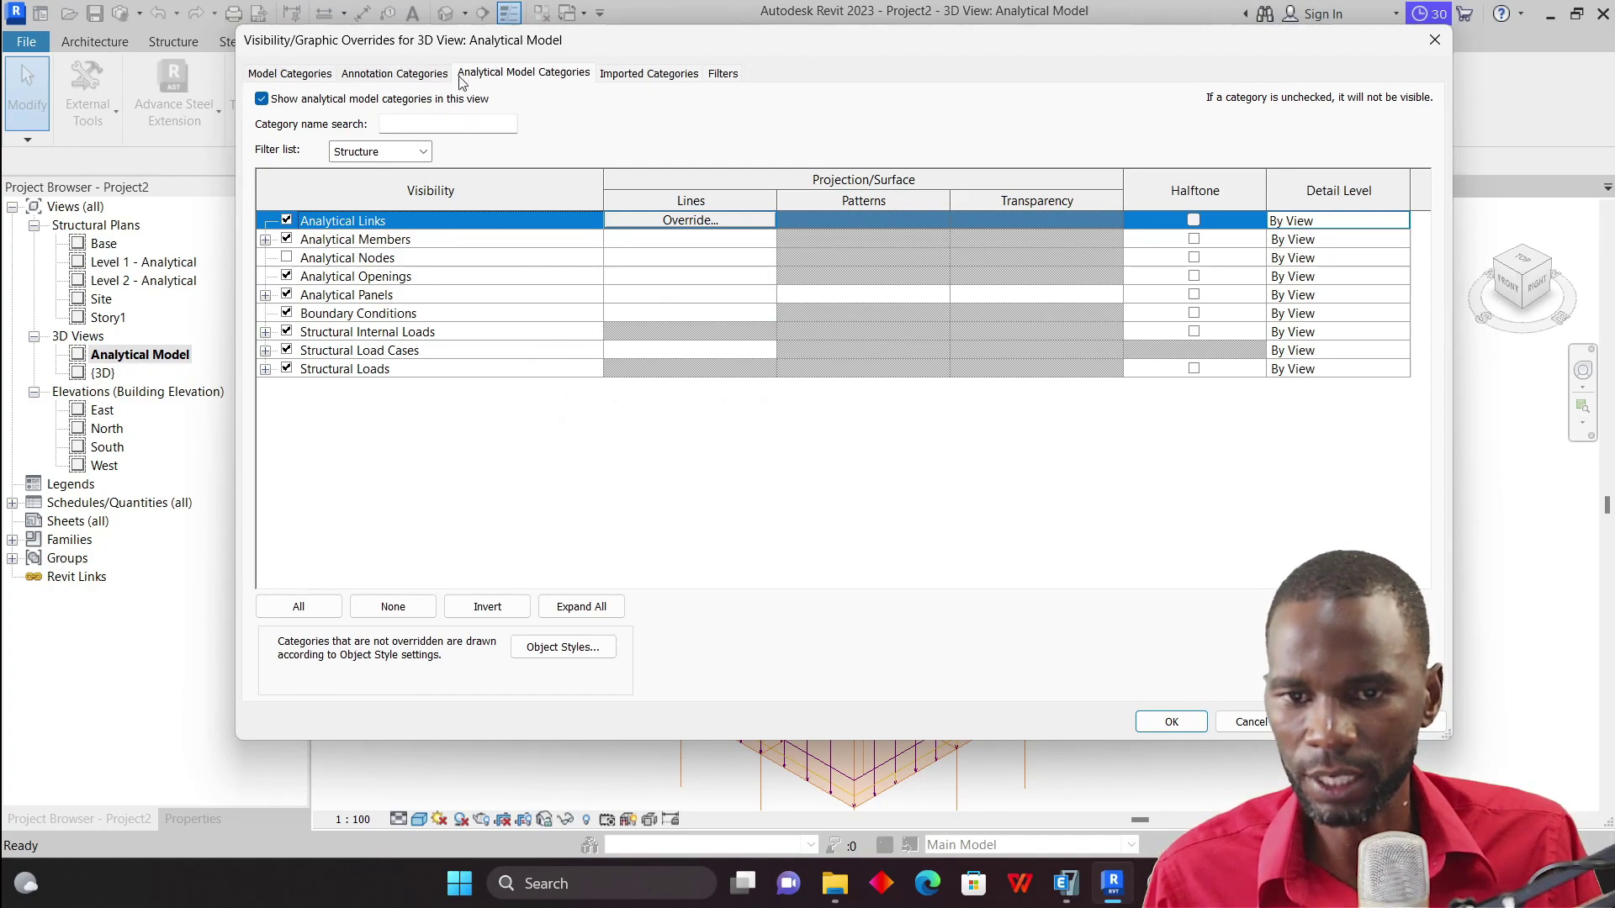
click(304, 384)
click(286, 369)
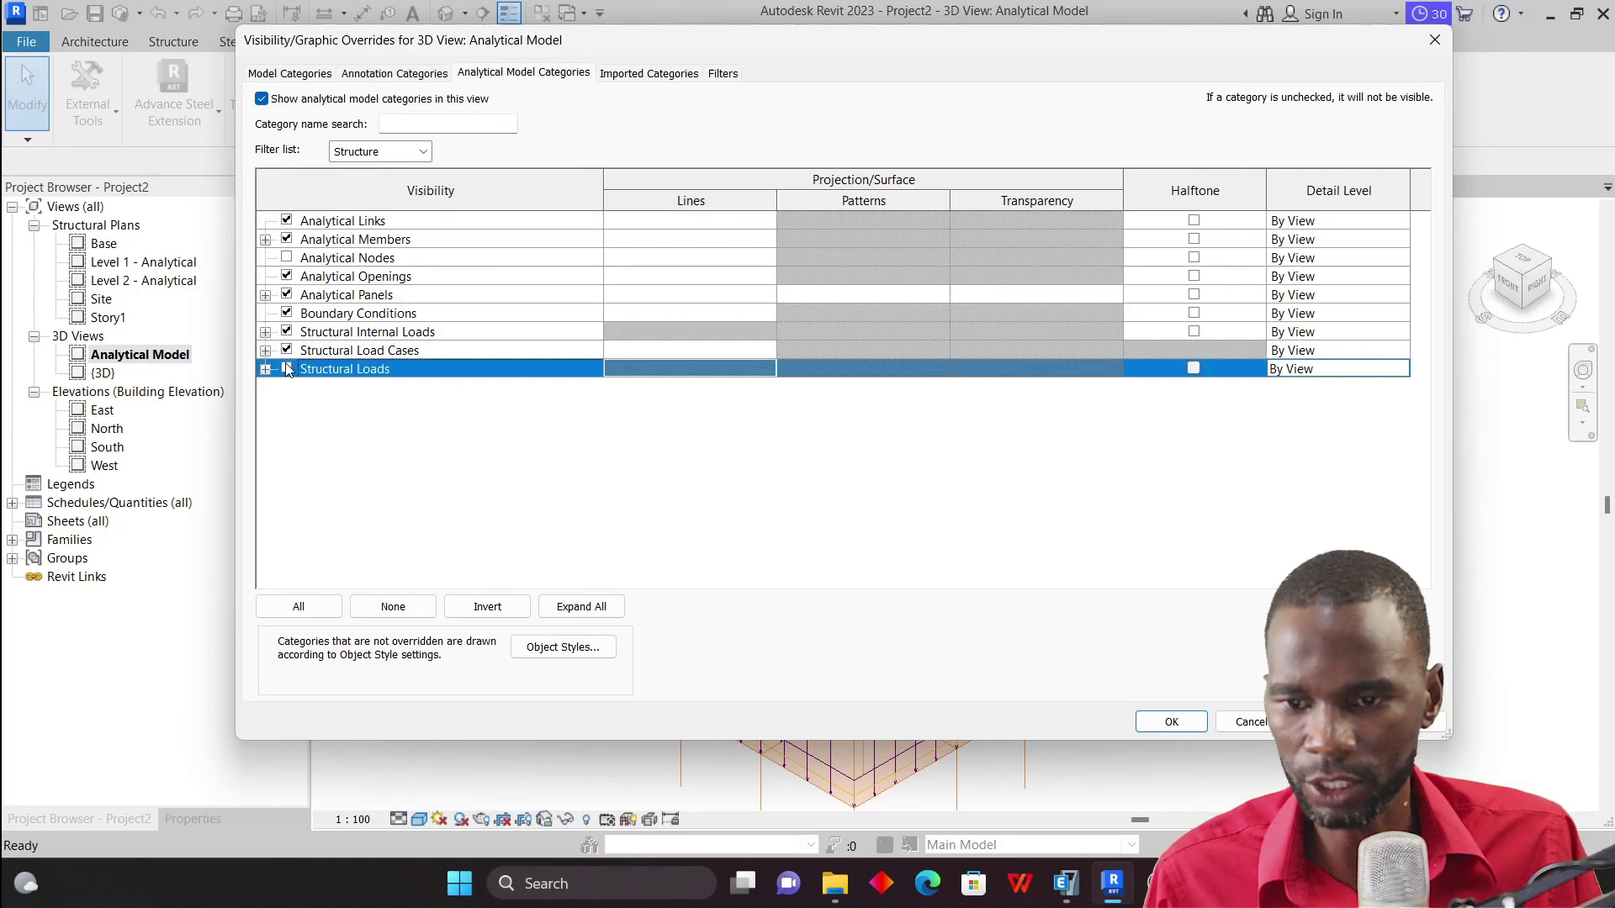
click(1189, 724)
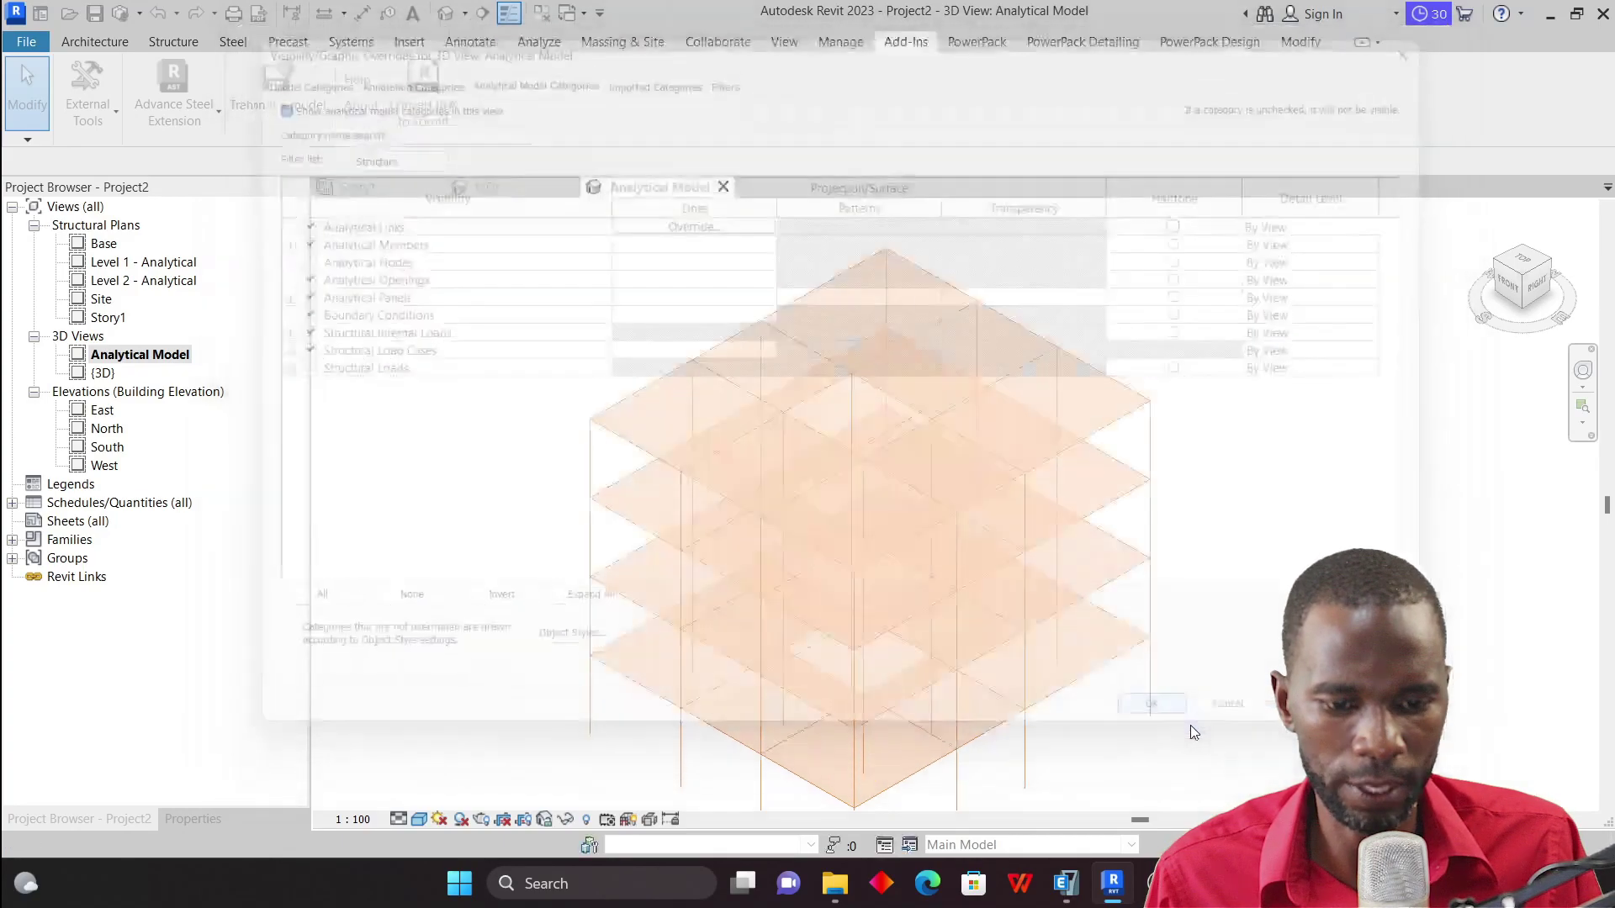
scroll(956, 500, up, 3)
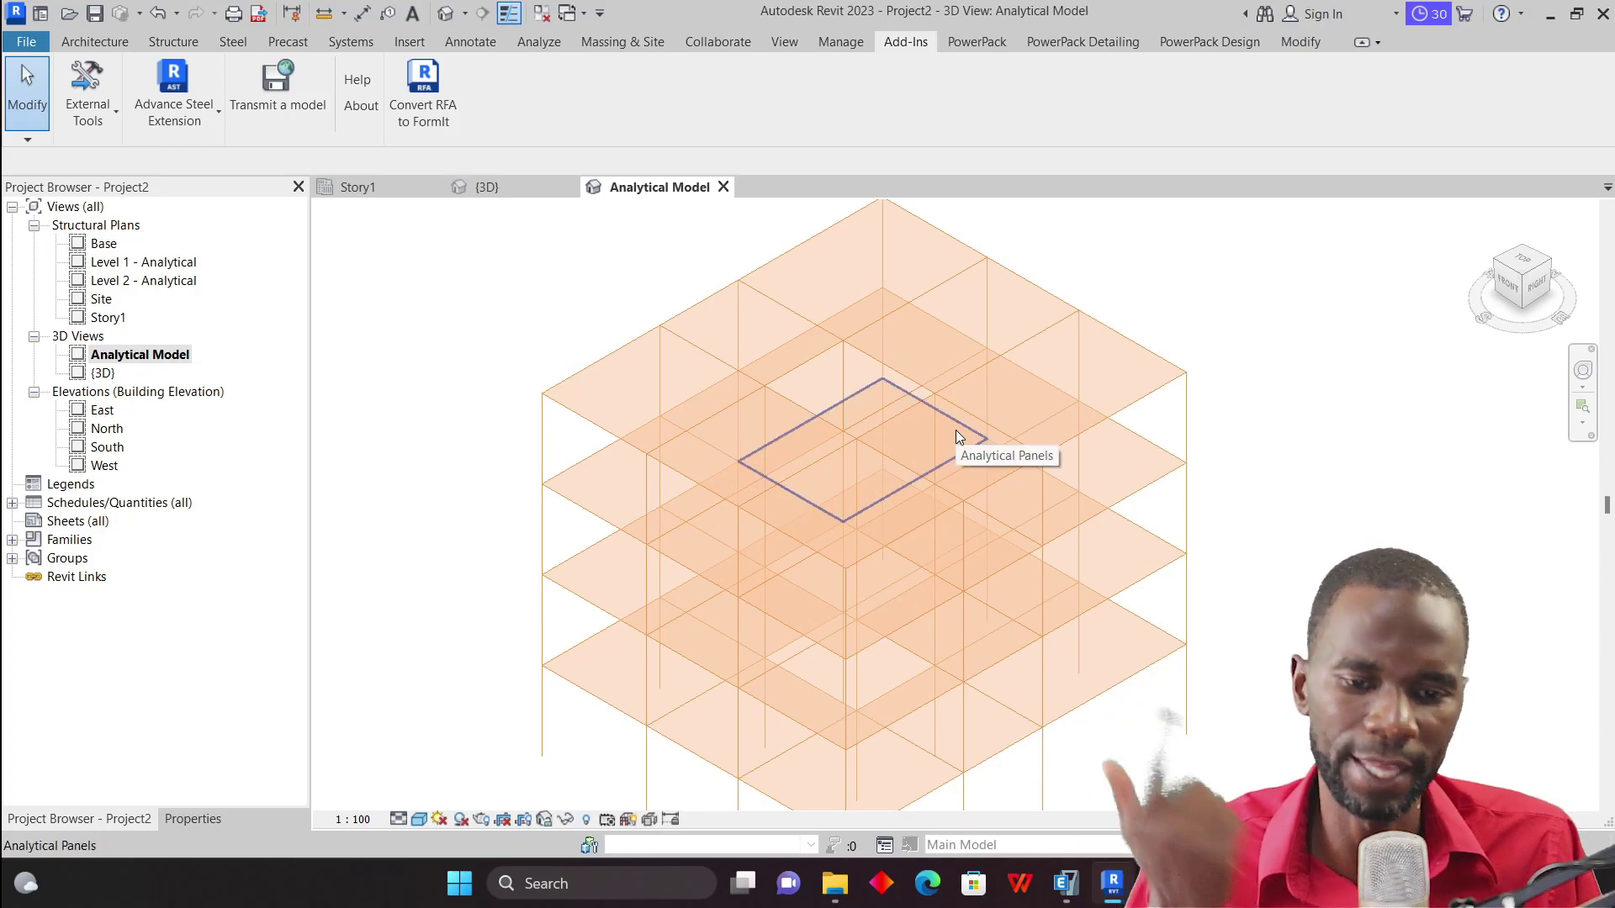
scroll(804, 392, down, 1)
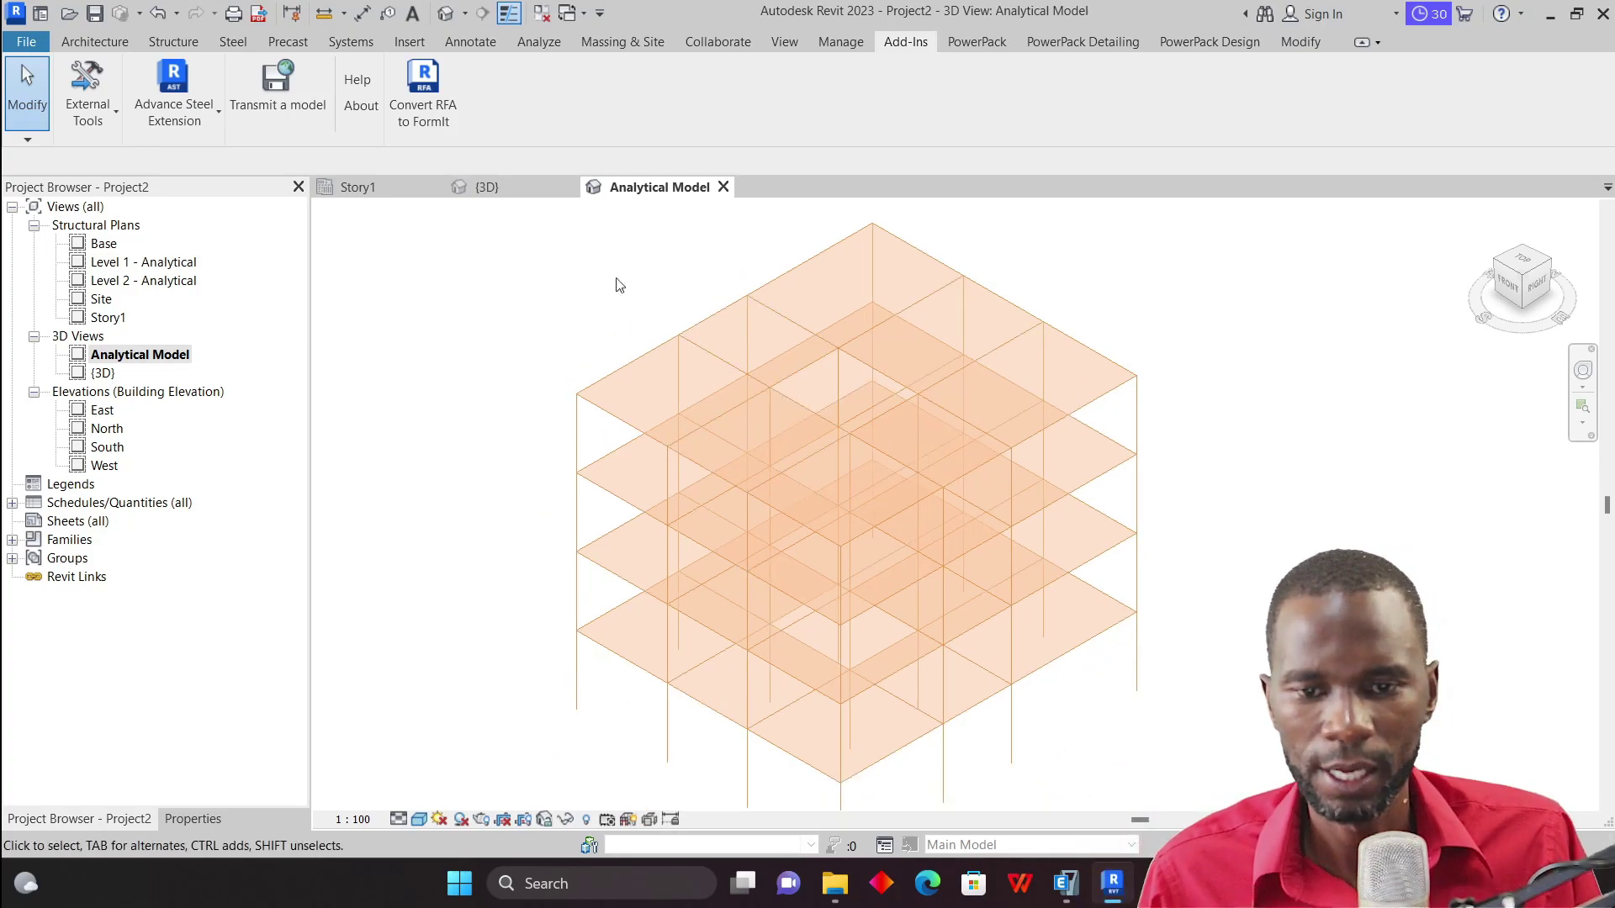
click(492, 189)
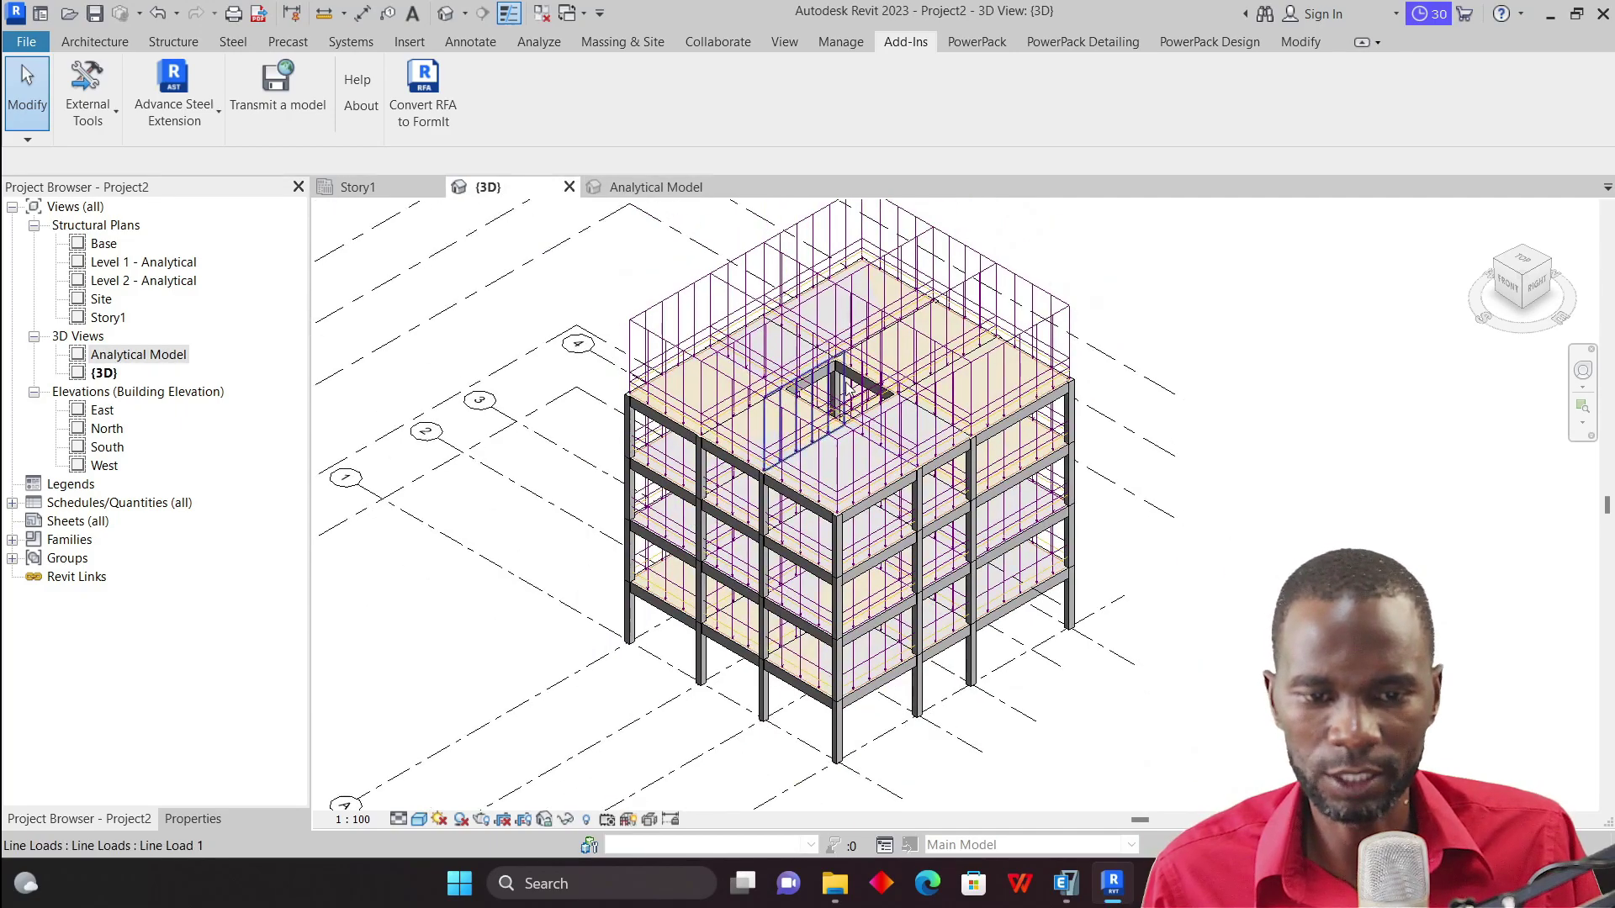
Step: Hide Structural Loads in the {3D} view via VG and turn off the analytical model
key(v)
key(g)
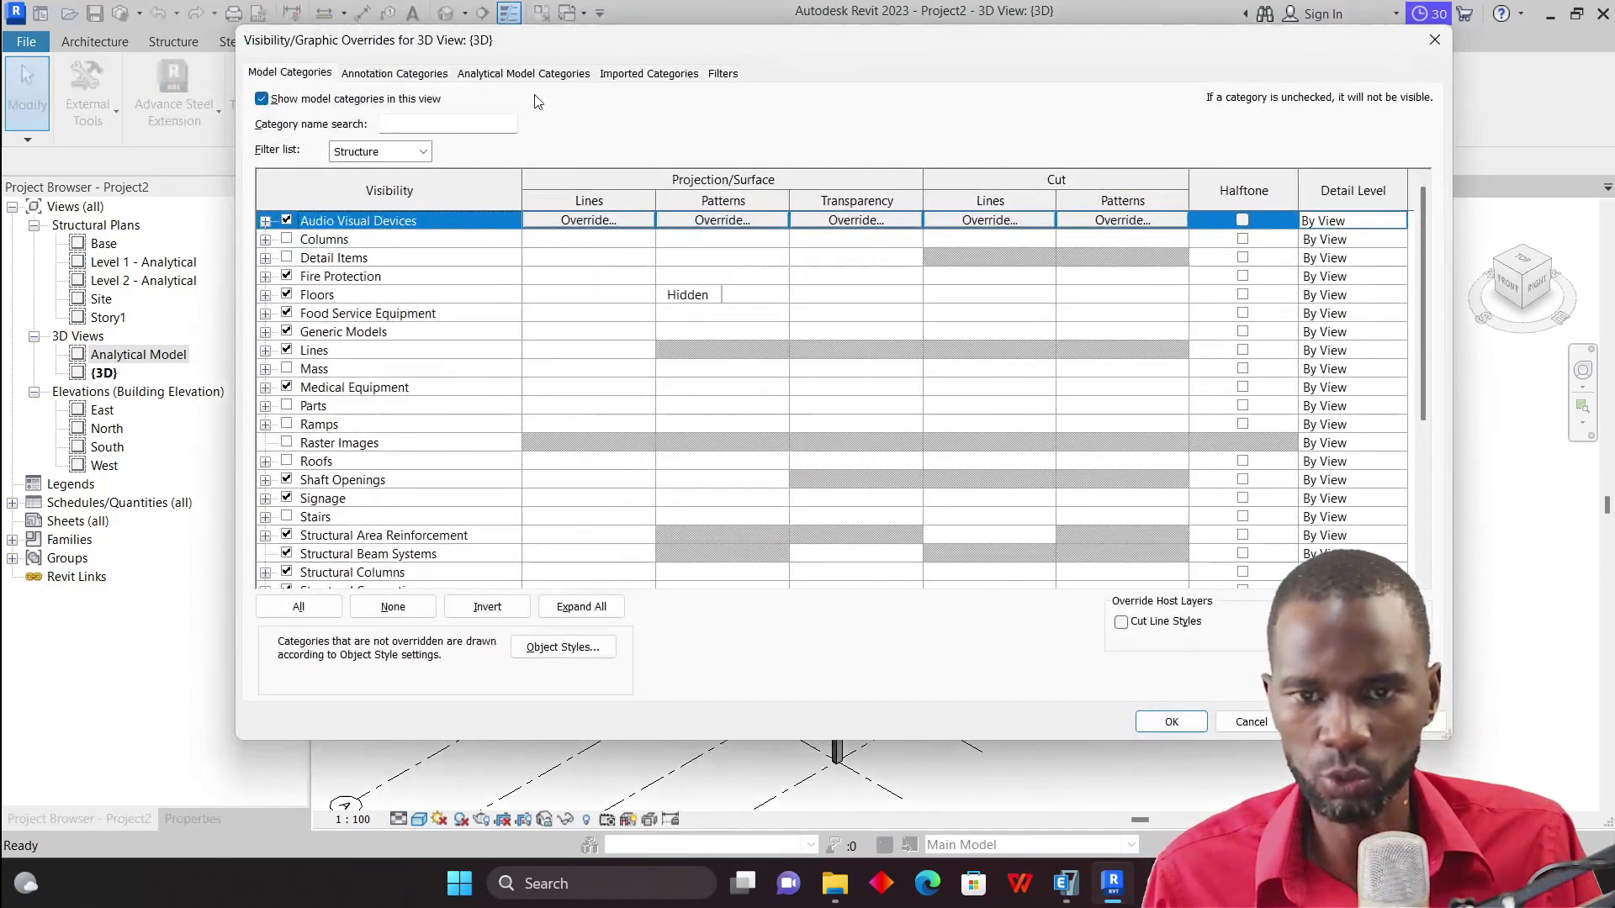
click(523, 73)
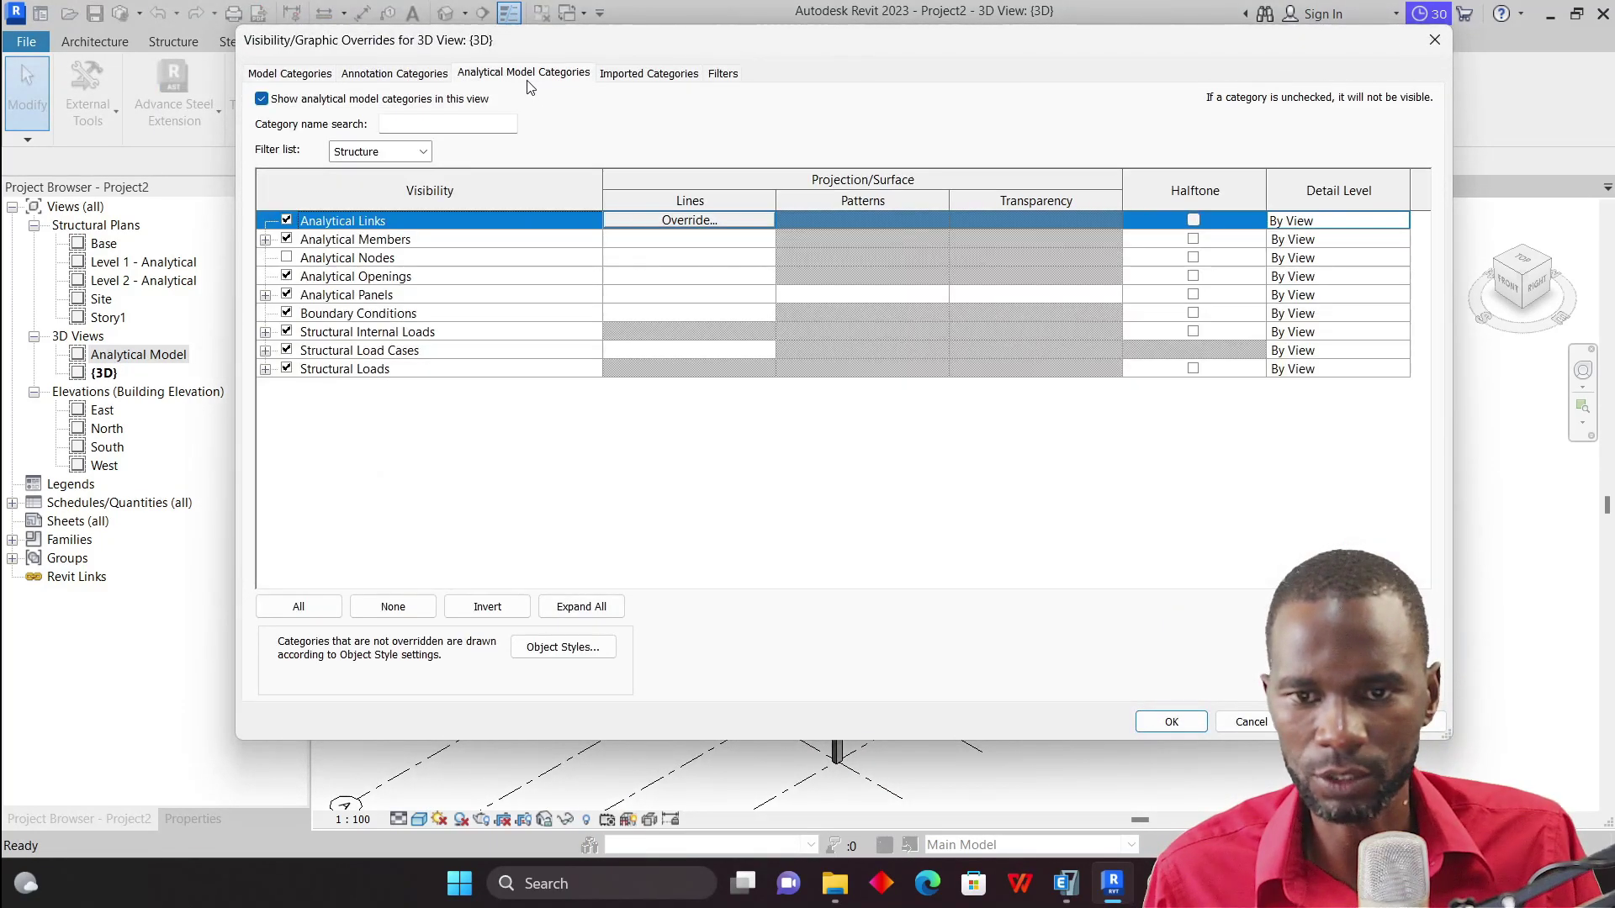
click(289, 368)
click(1171, 720)
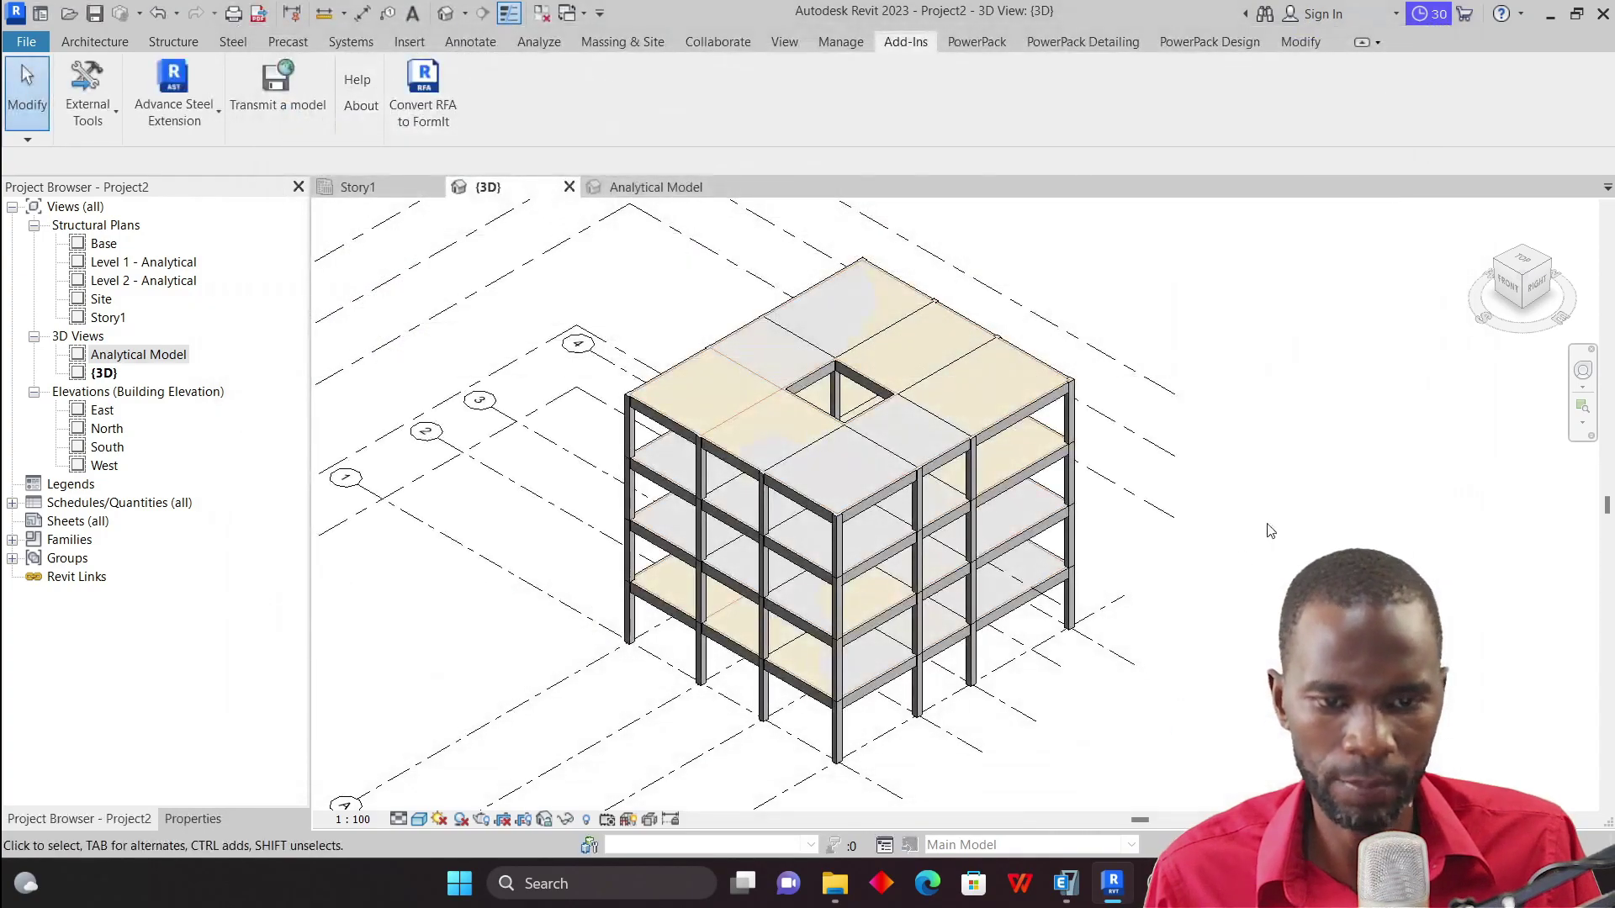
scroll(1008, 461, up, 2)
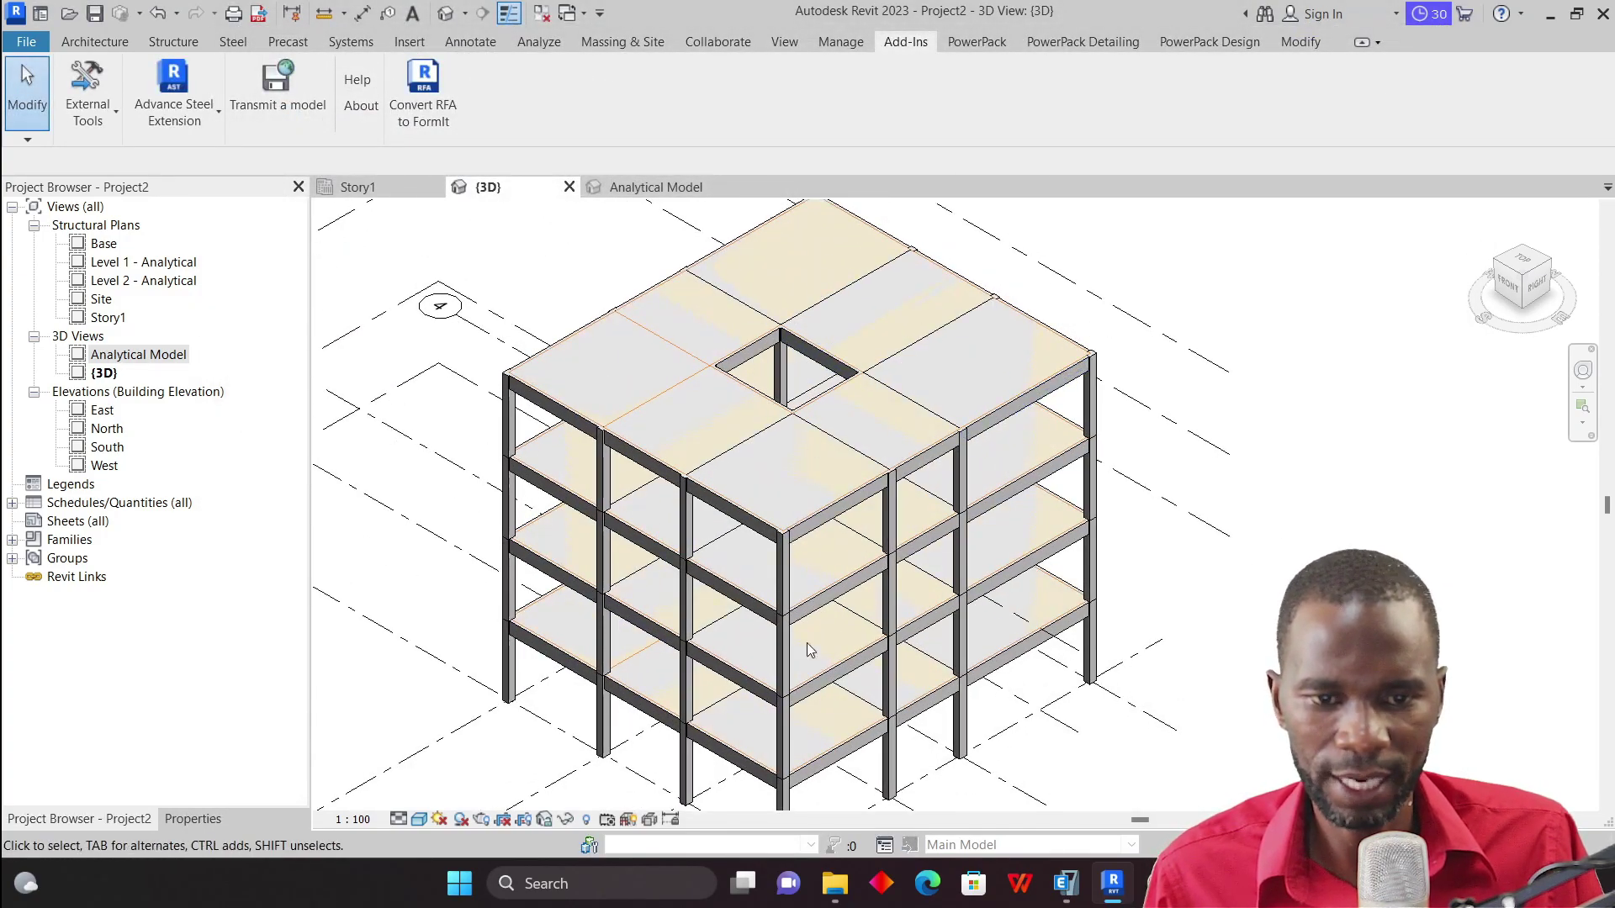
click(630, 822)
scroll(721, 504, down, 2)
scroll(730, 476, up, 3)
scroll(816, 491, down, 4)
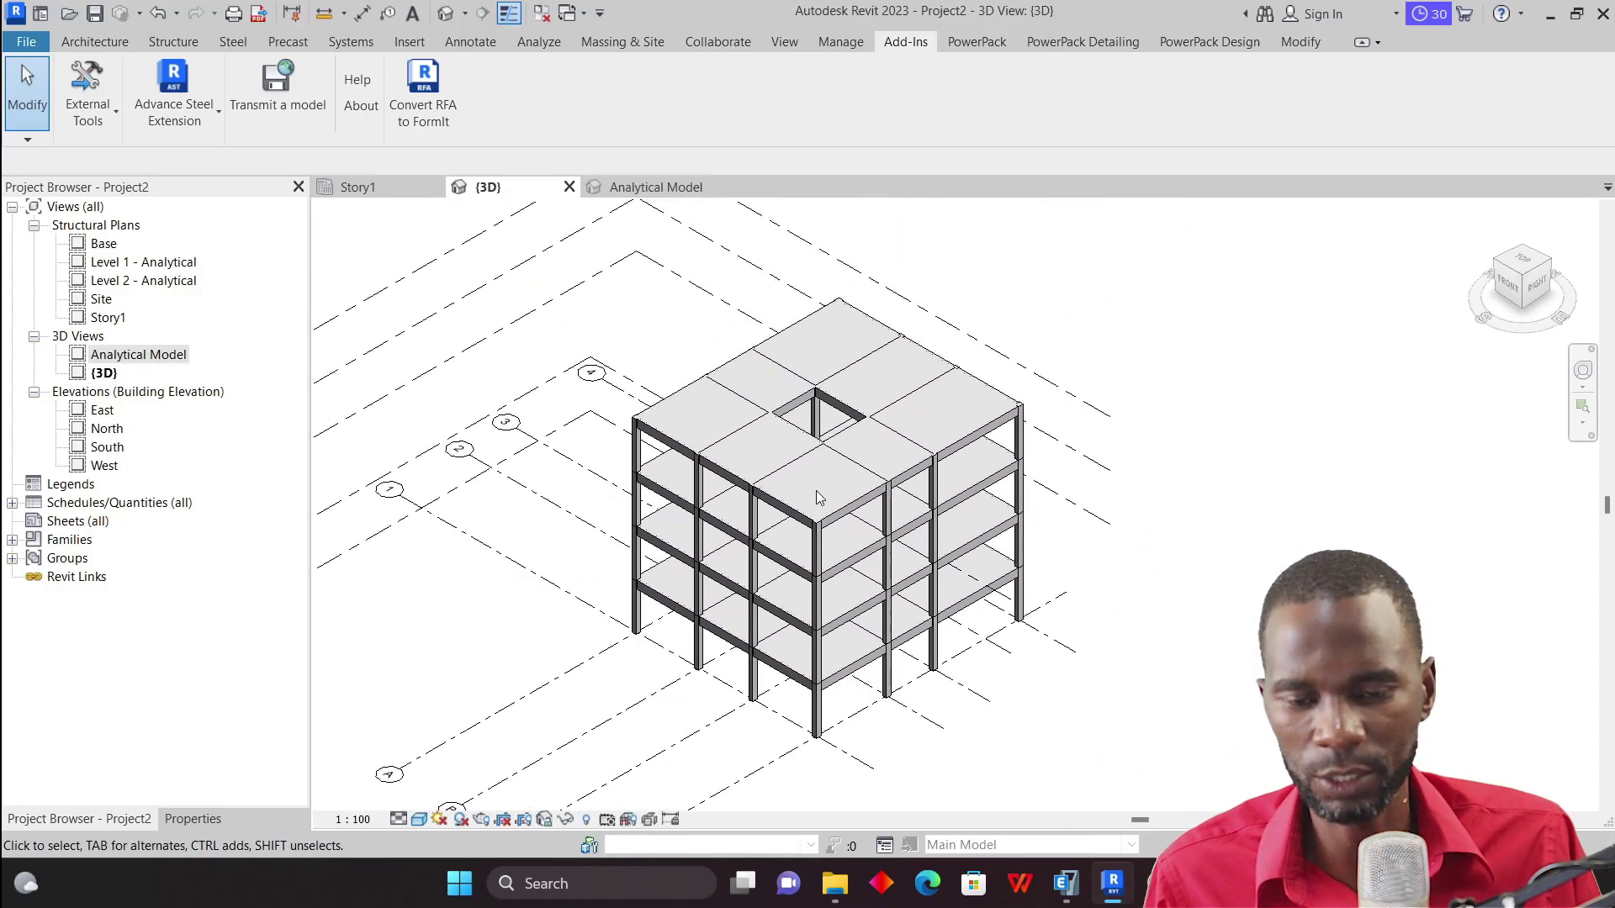
Step: Hide Levels under Annotation Categories and rotate the frame to a frontal angle
key(v)
key(g)
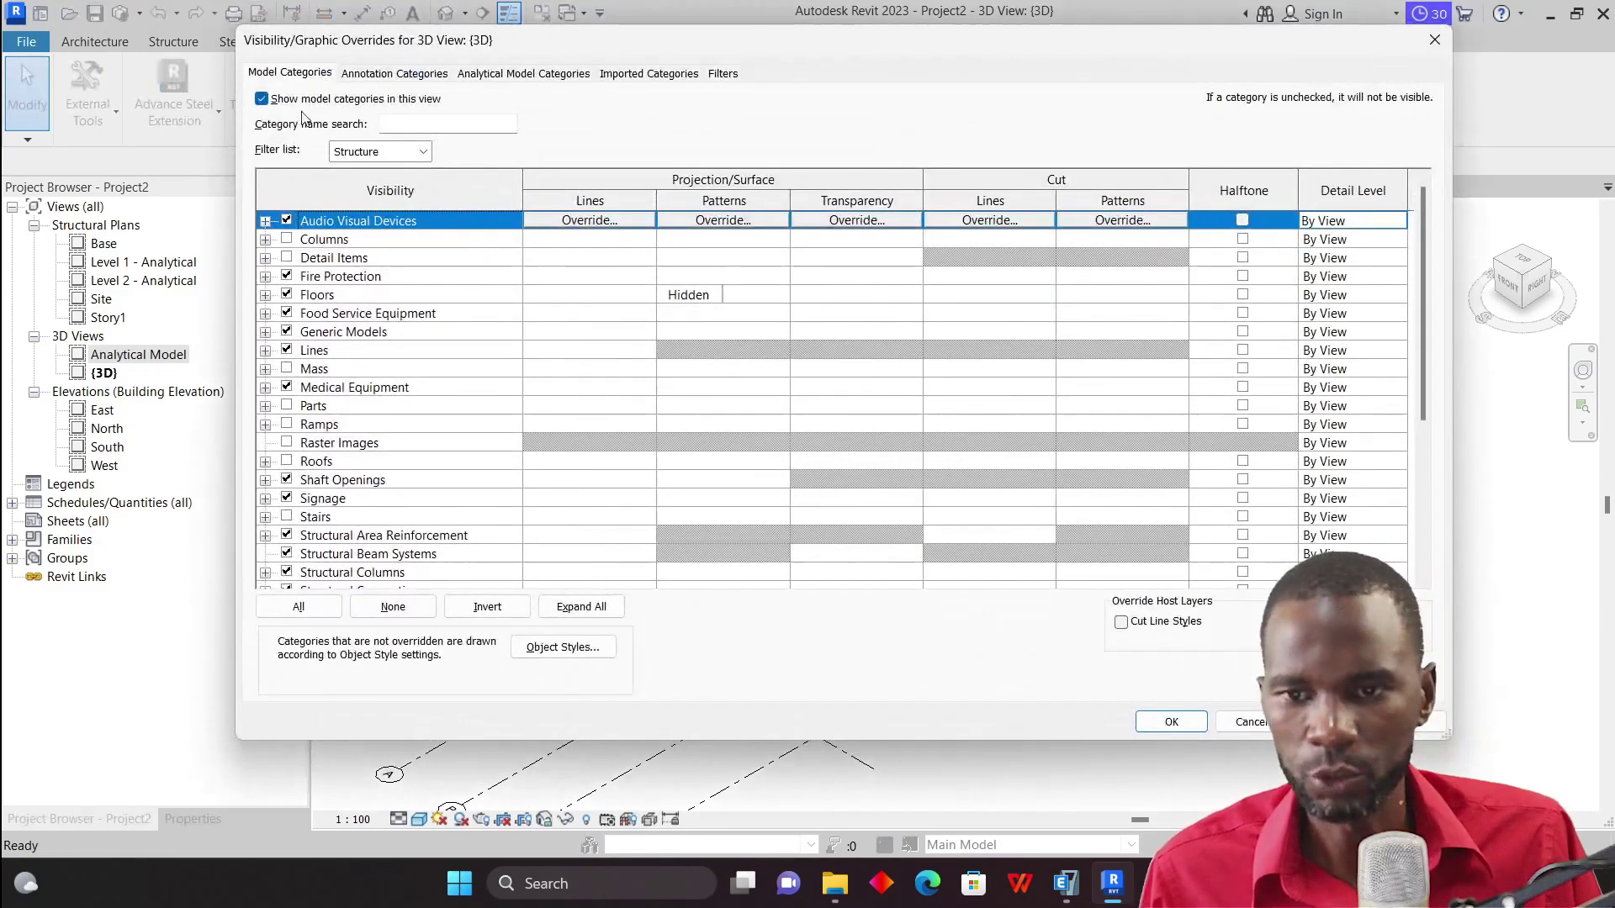
click(394, 73)
click(337, 275)
key(l)
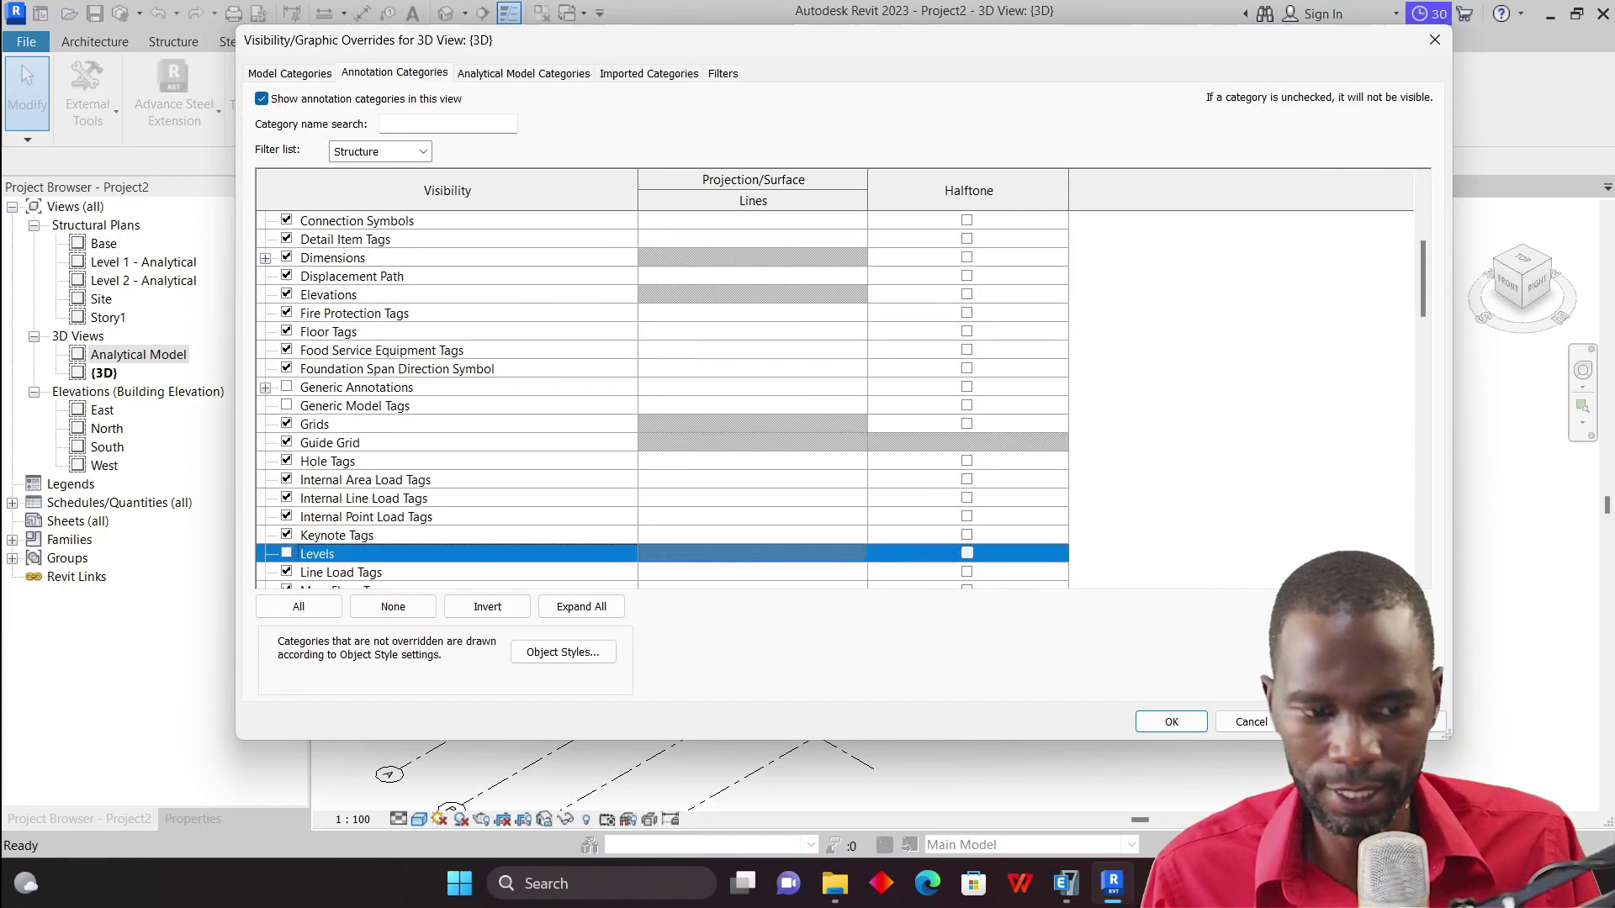
click(1170, 722)
scroll(886, 452, up, 3)
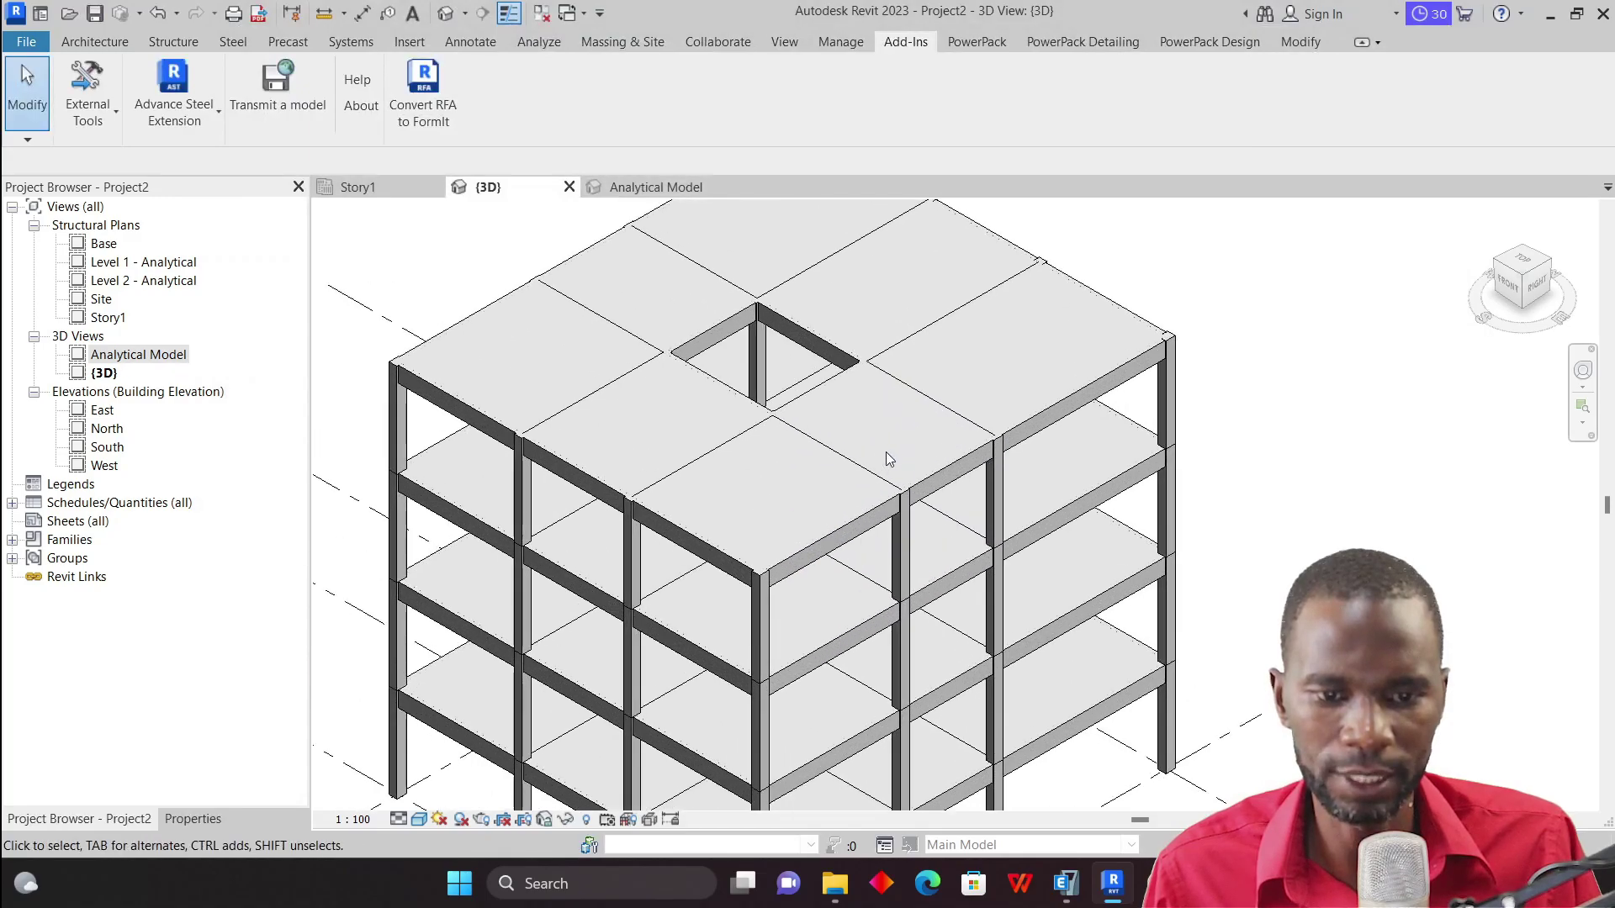
scroll(1153, 505, down, 2)
shift+middle_drag(1153, 505, 1254, 389)
Step: Set a pivot on the imported frame and orbit the 3D model with the Full Navigation Wheel
click(1583, 371)
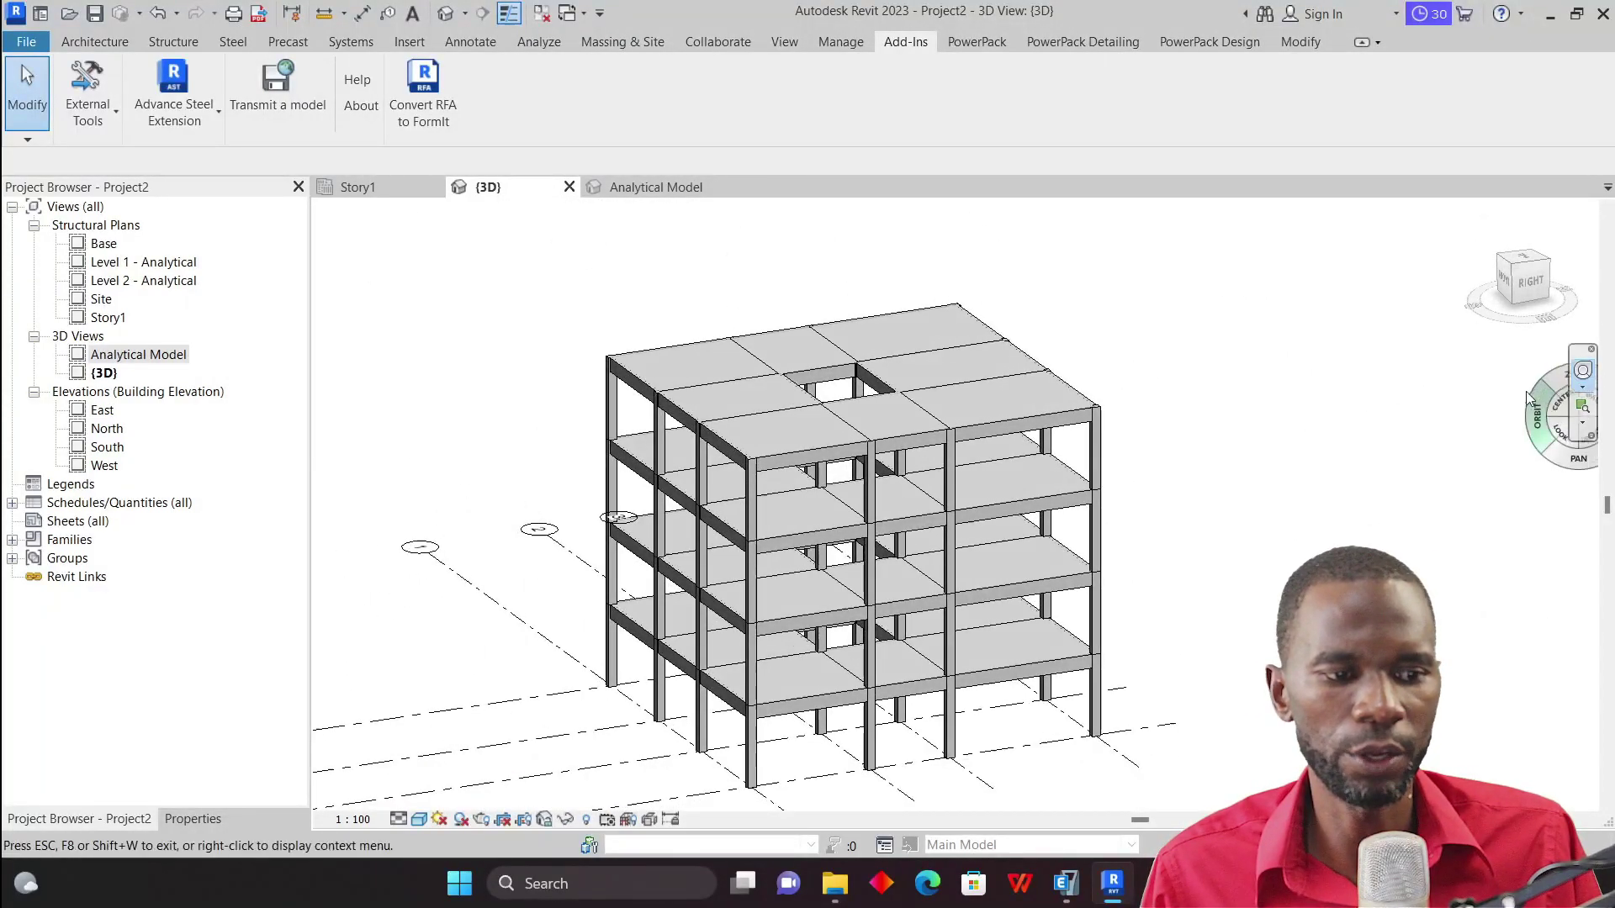
drag(917, 575, 862, 612)
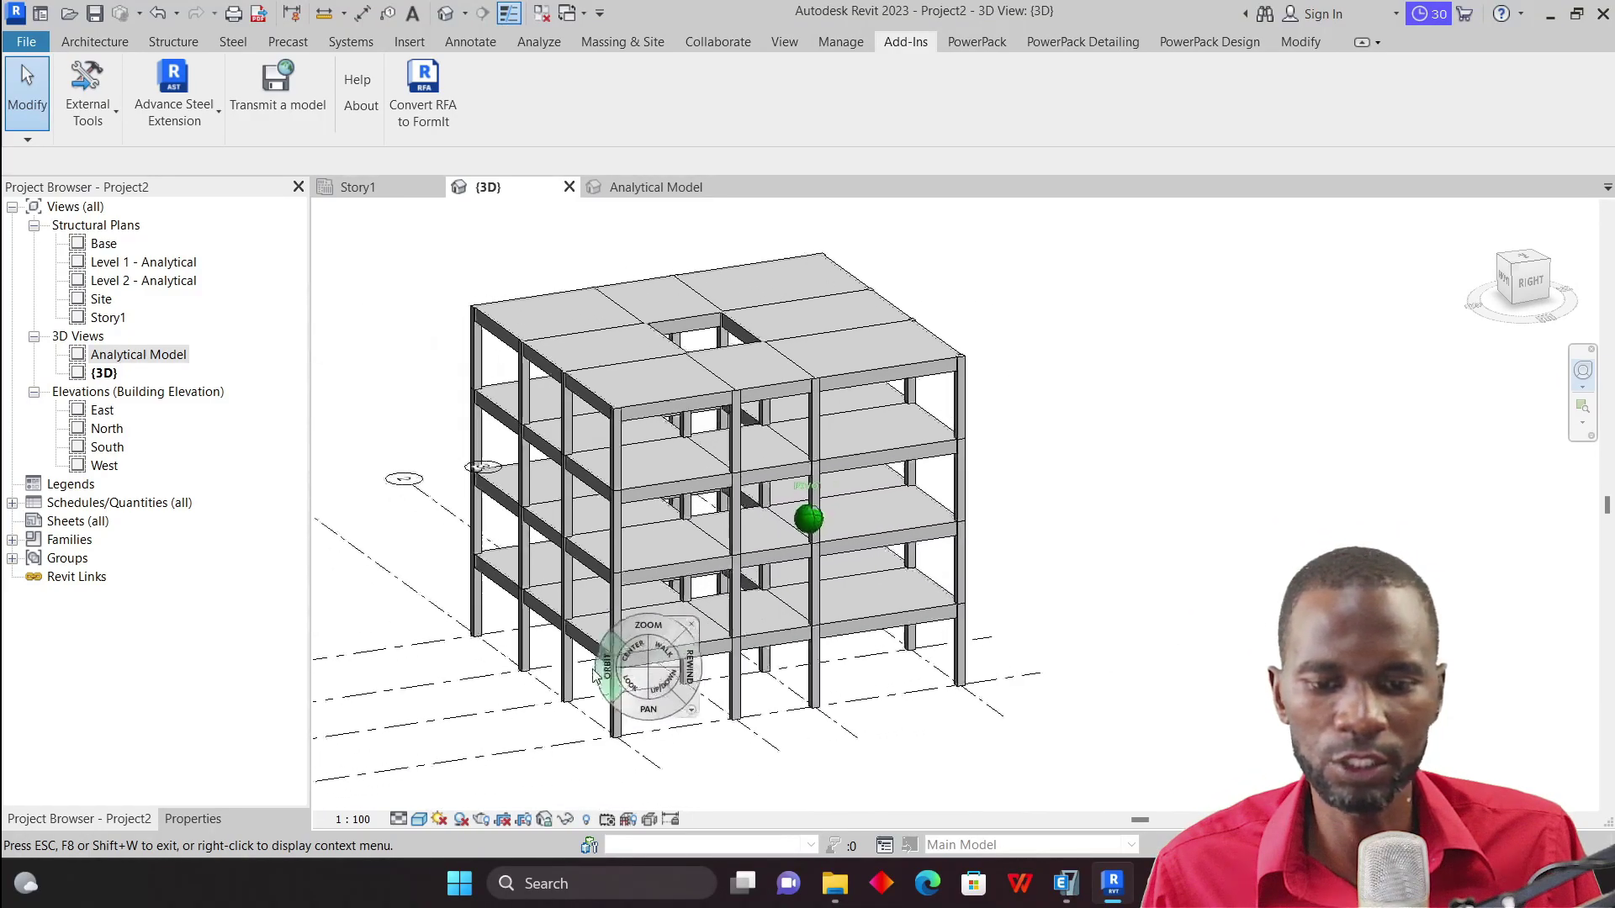
drag(584, 667, 841, 471)
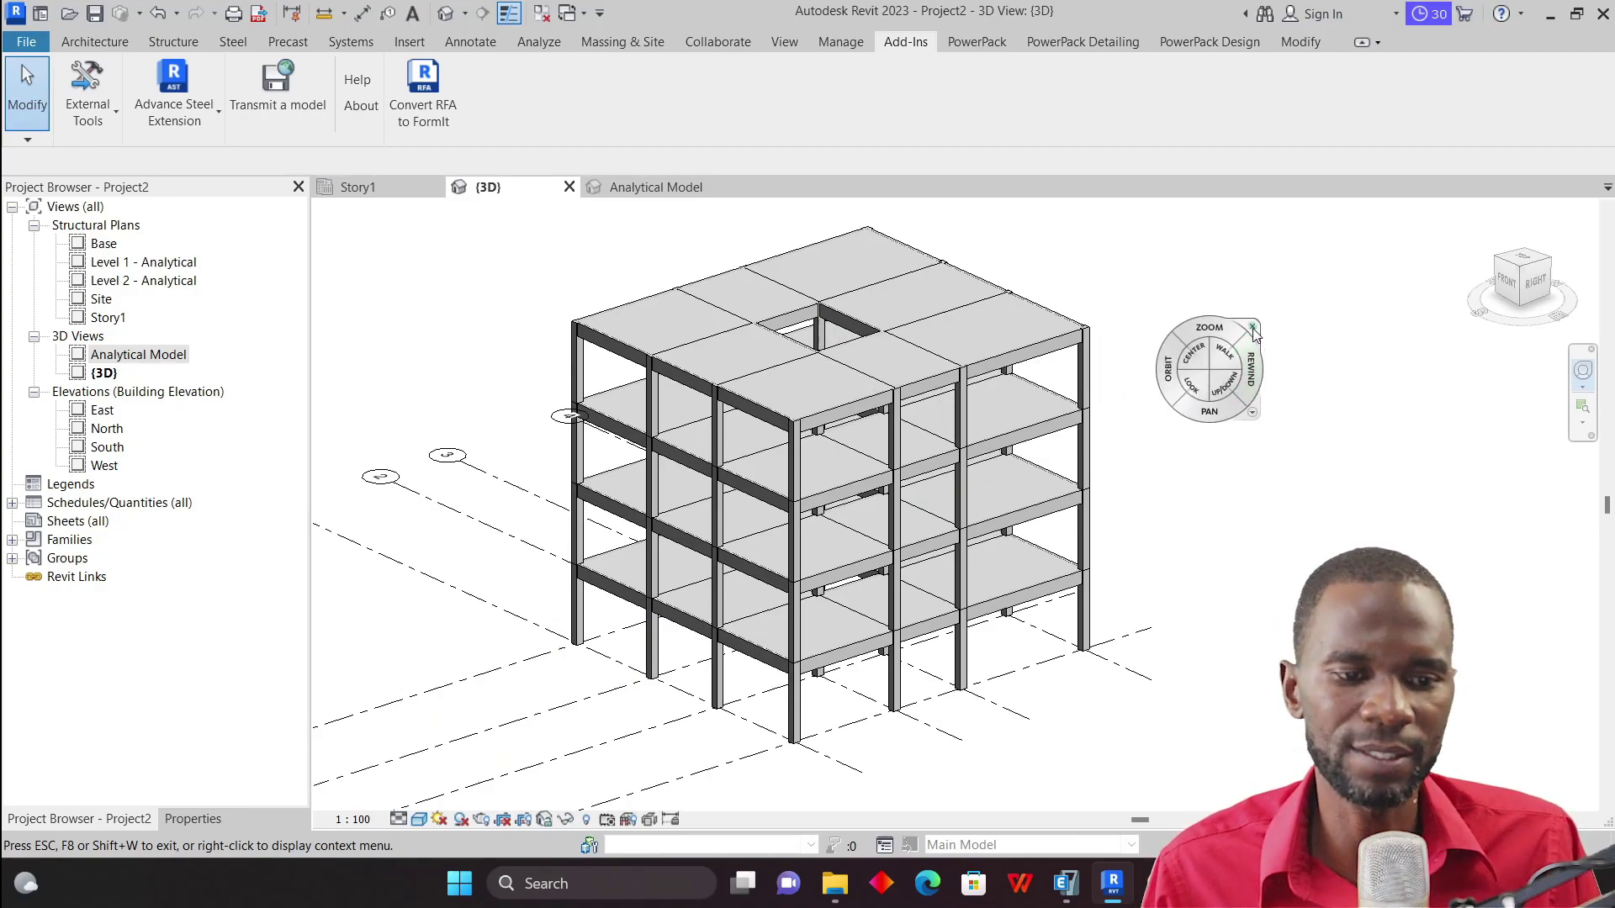
click(1256, 336)
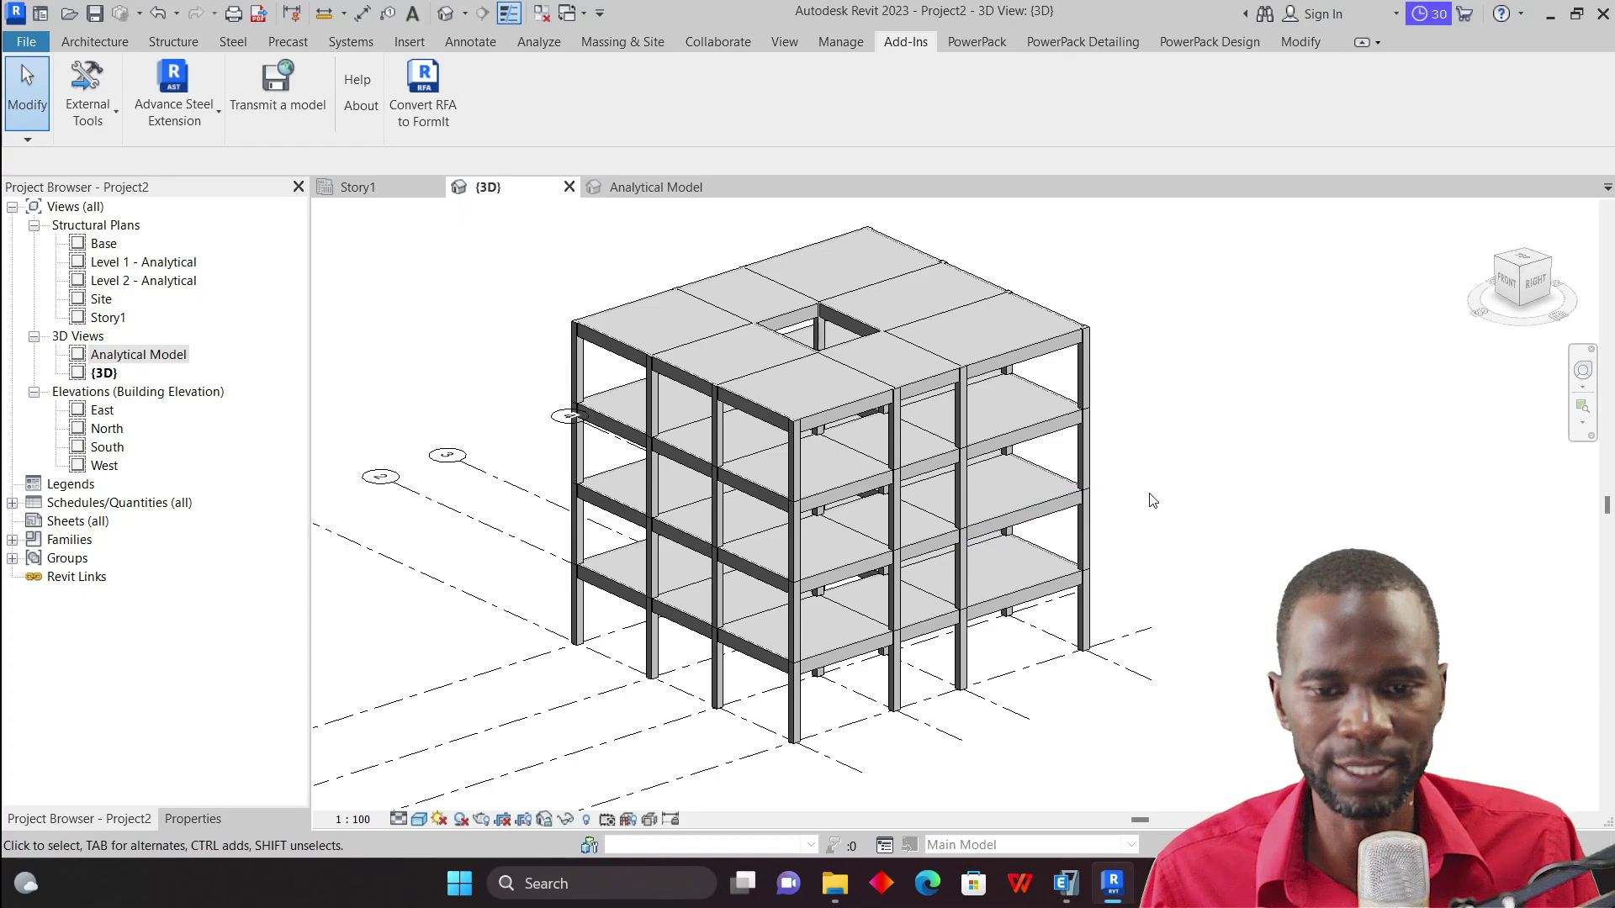
Step: Open the North elevation showing grids D to A and levels Story1–Story4
scroll(656, 370, up, 3)
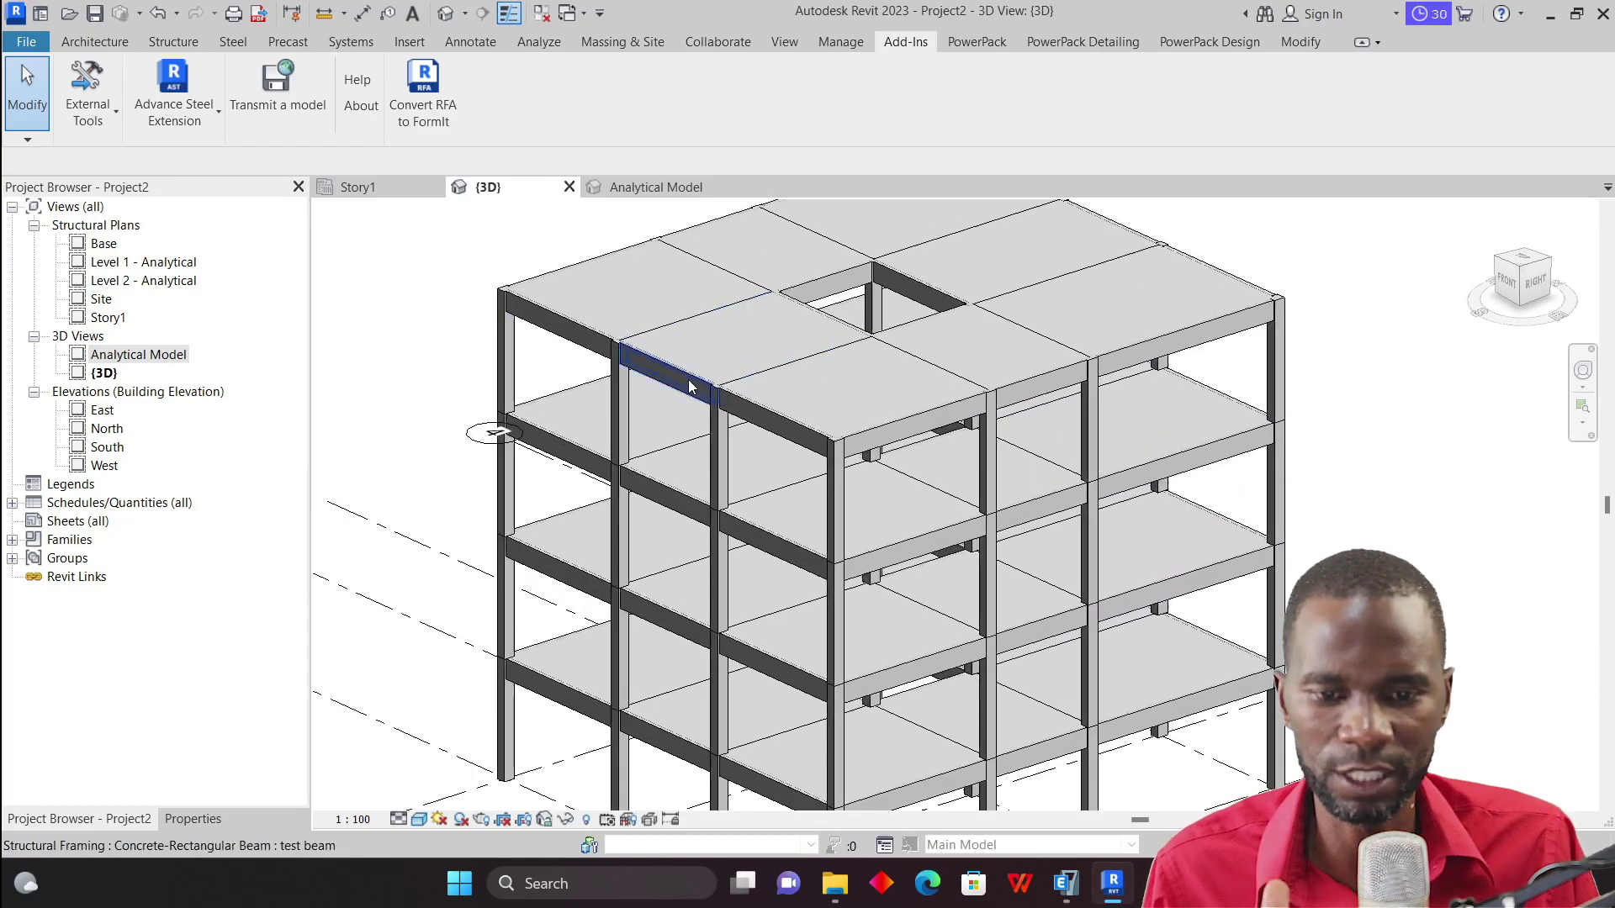
scroll(505, 420, down, 2)
double_click(104, 429)
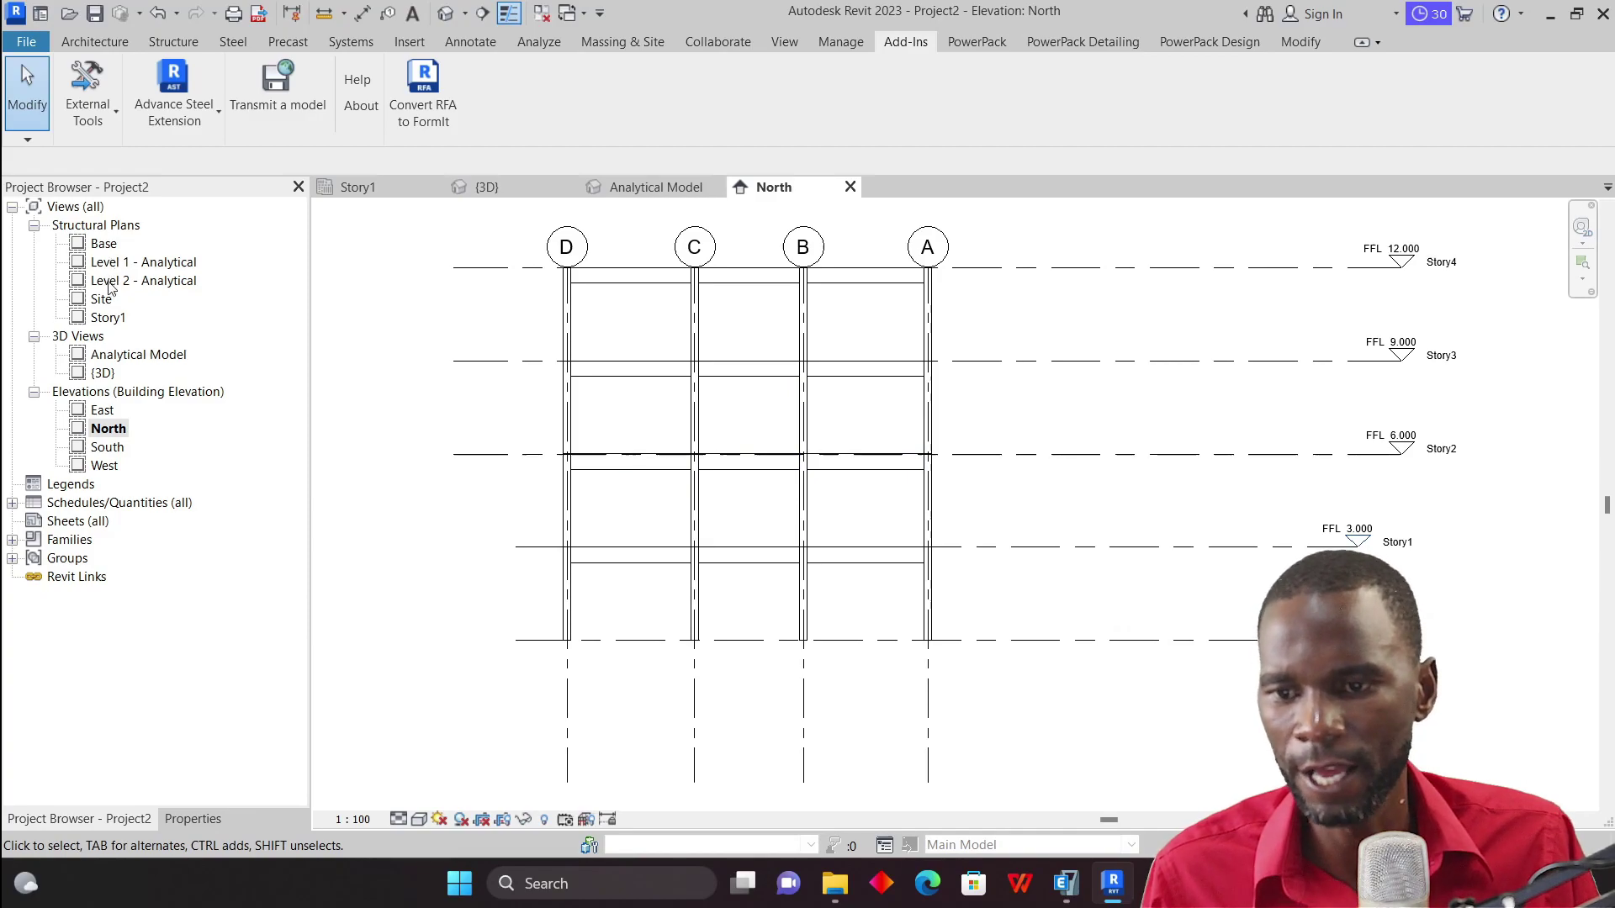
Step: Open the Base structural plan view
double_click(104, 244)
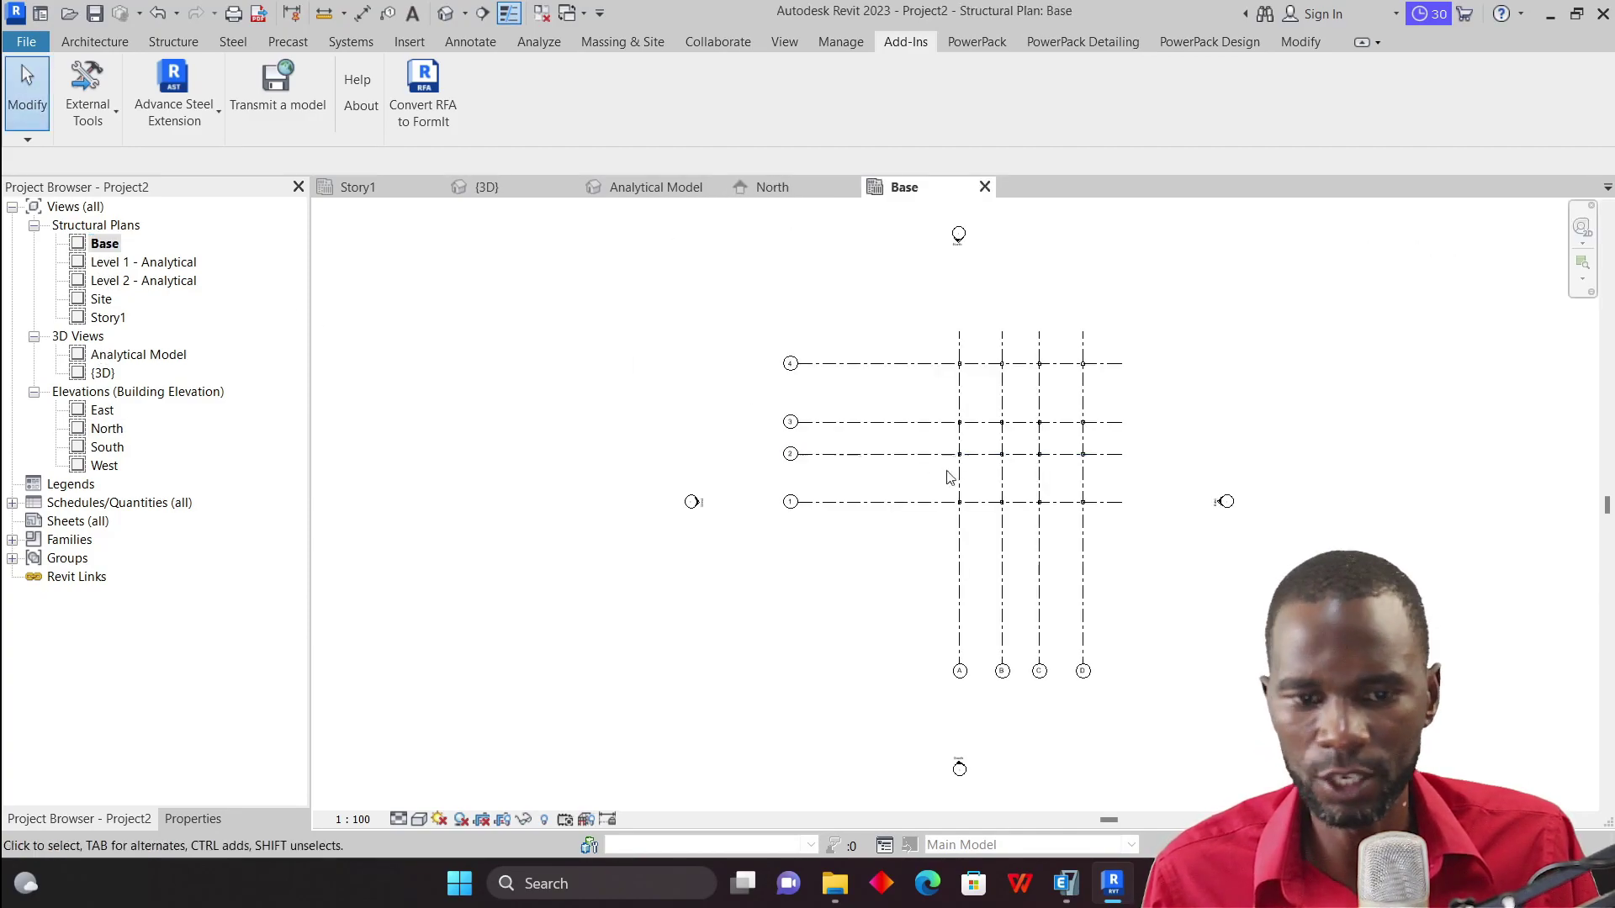
scroll(945, 471, up, 5)
scroll(726, 470, down, 4)
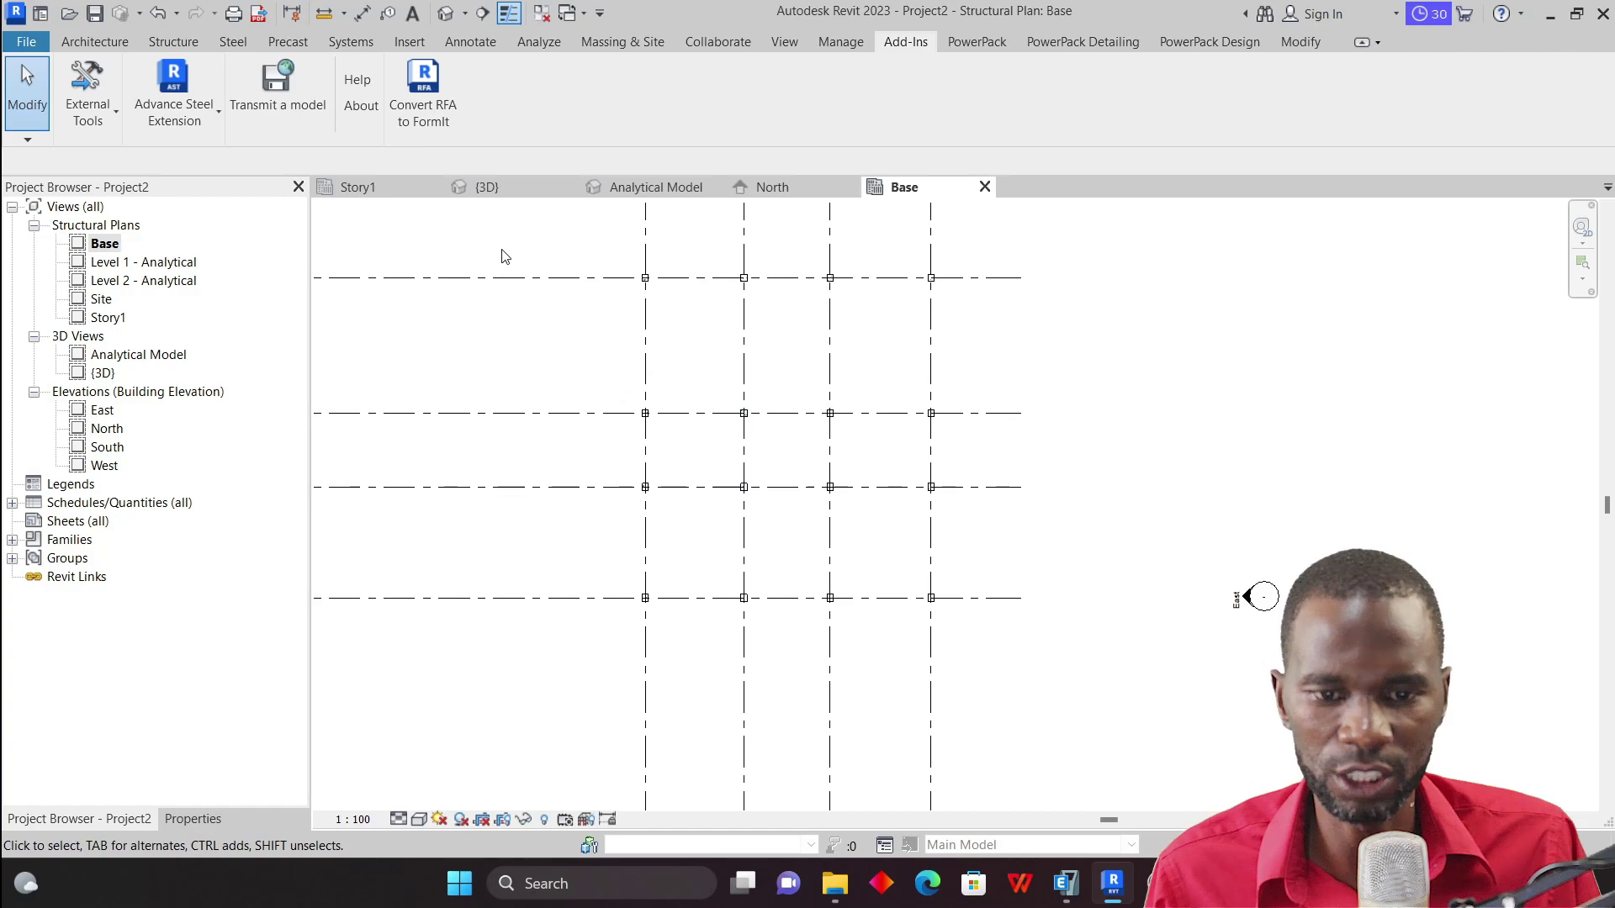
Step: Place an aligned dimension string across grids D, C, B, A reading 4000, 3500, 4100
click(470, 42)
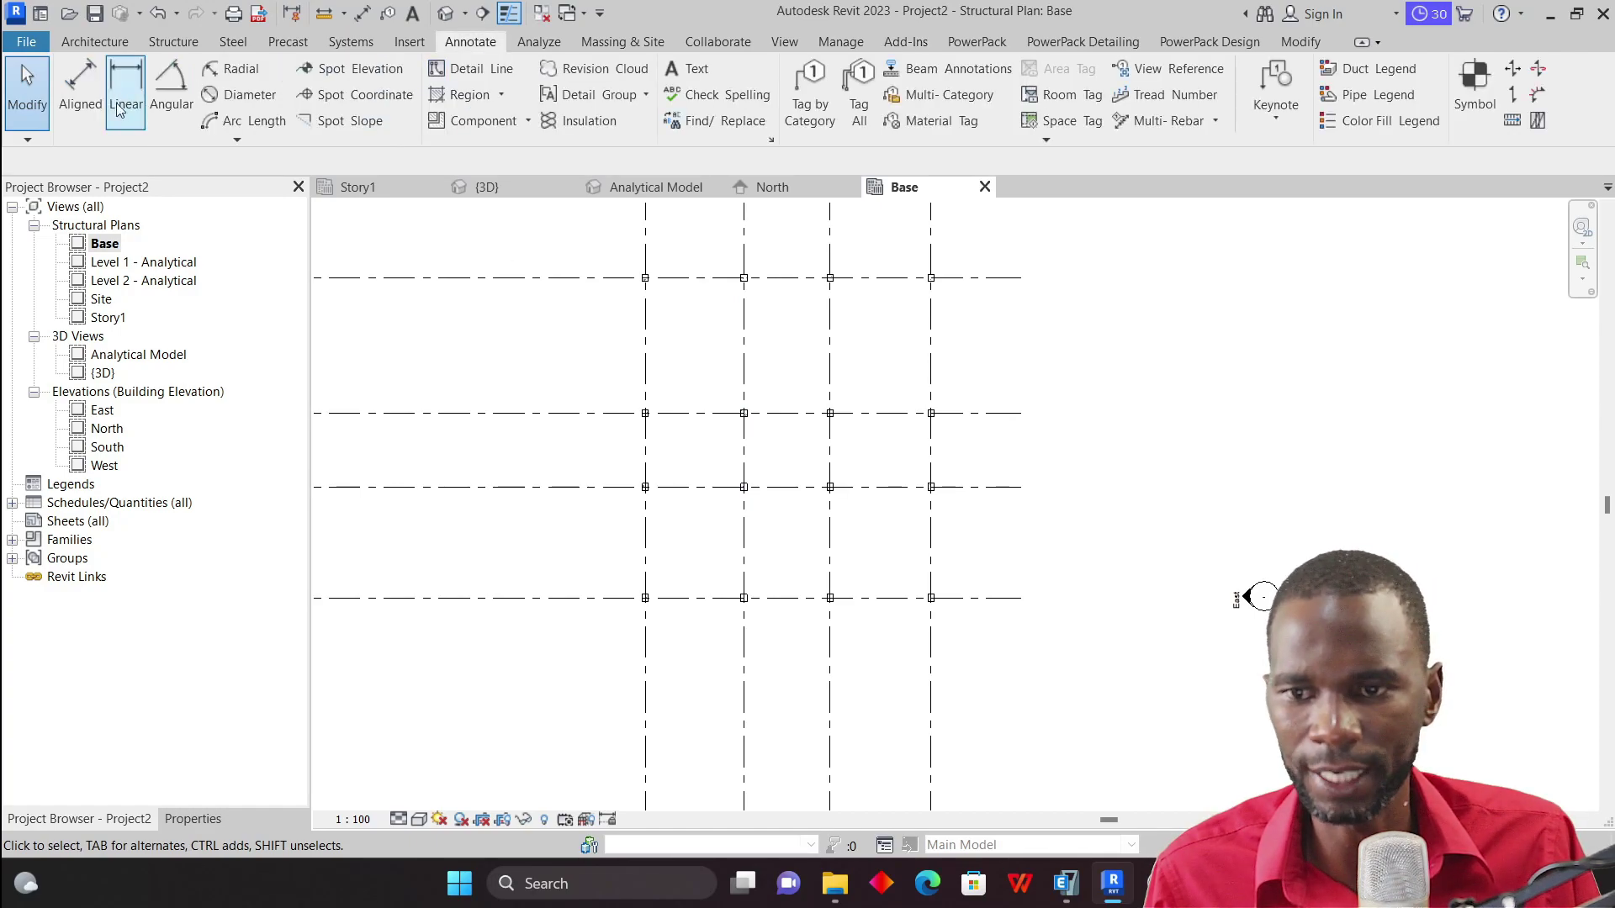
click(76, 84)
click(931, 245)
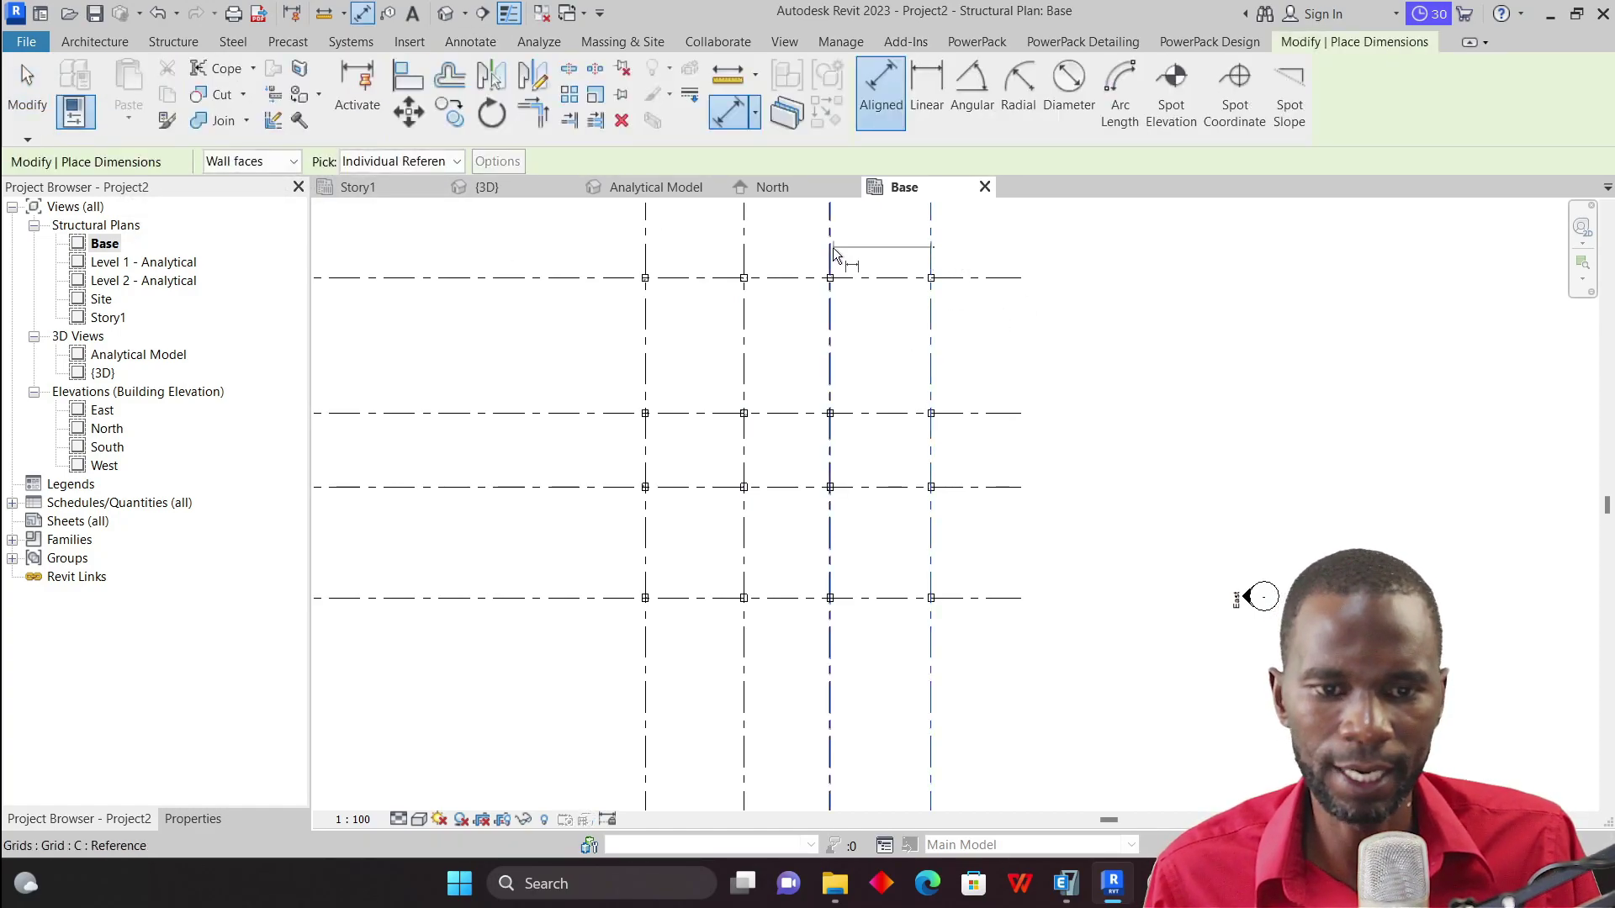
click(829, 247)
click(744, 245)
click(645, 246)
click(567, 239)
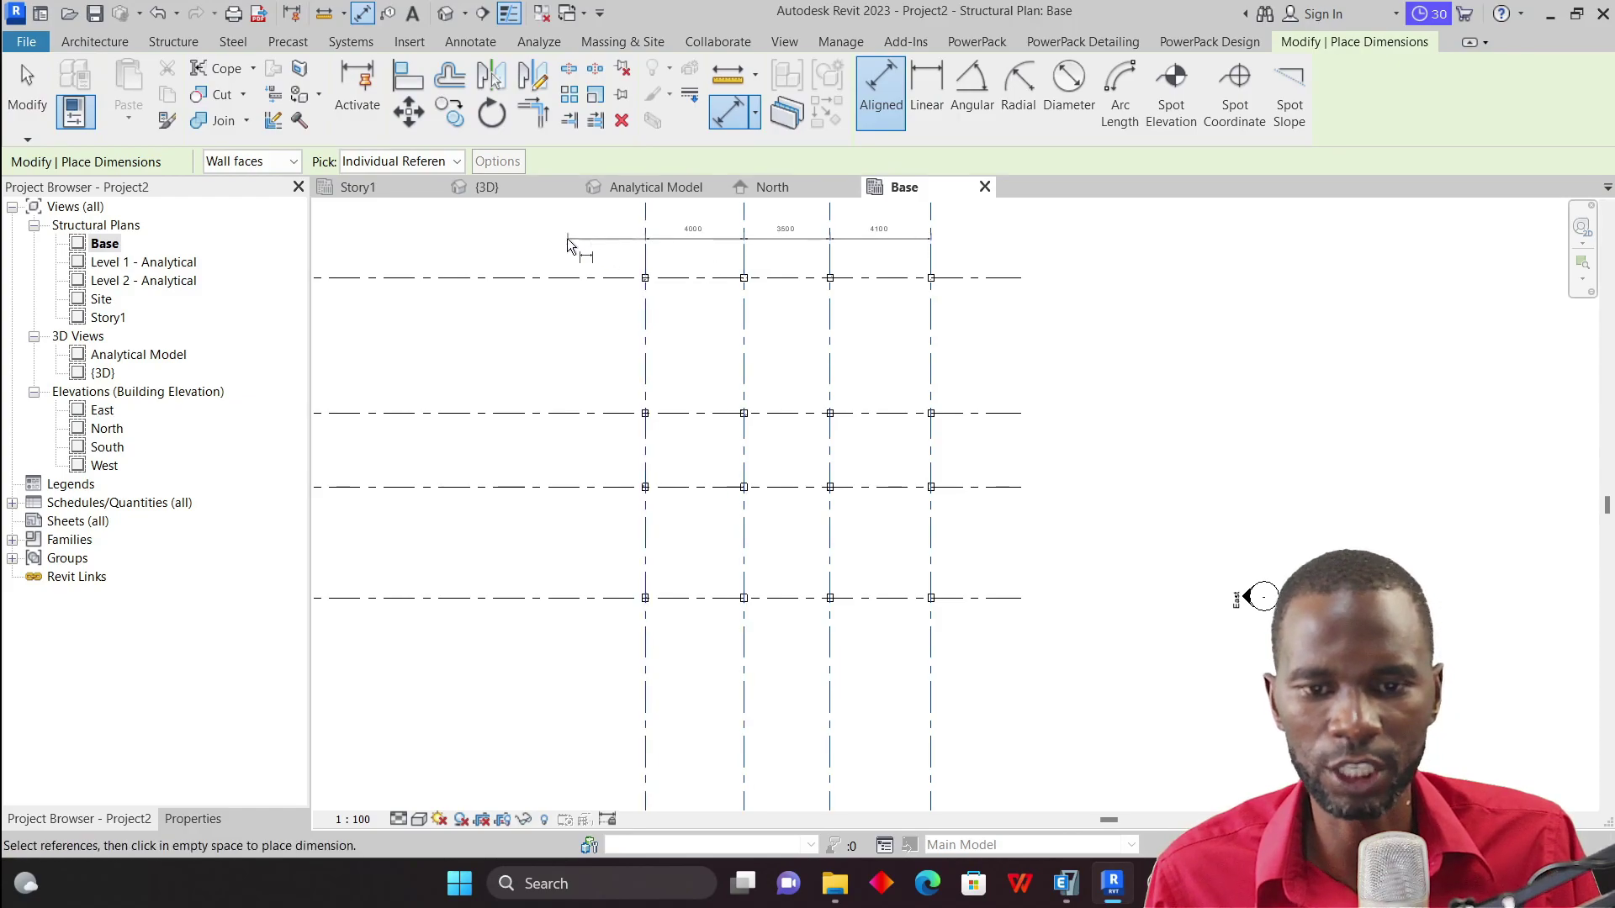
scroll(853, 323, down, 2)
scroll(835, 317, up, 4)
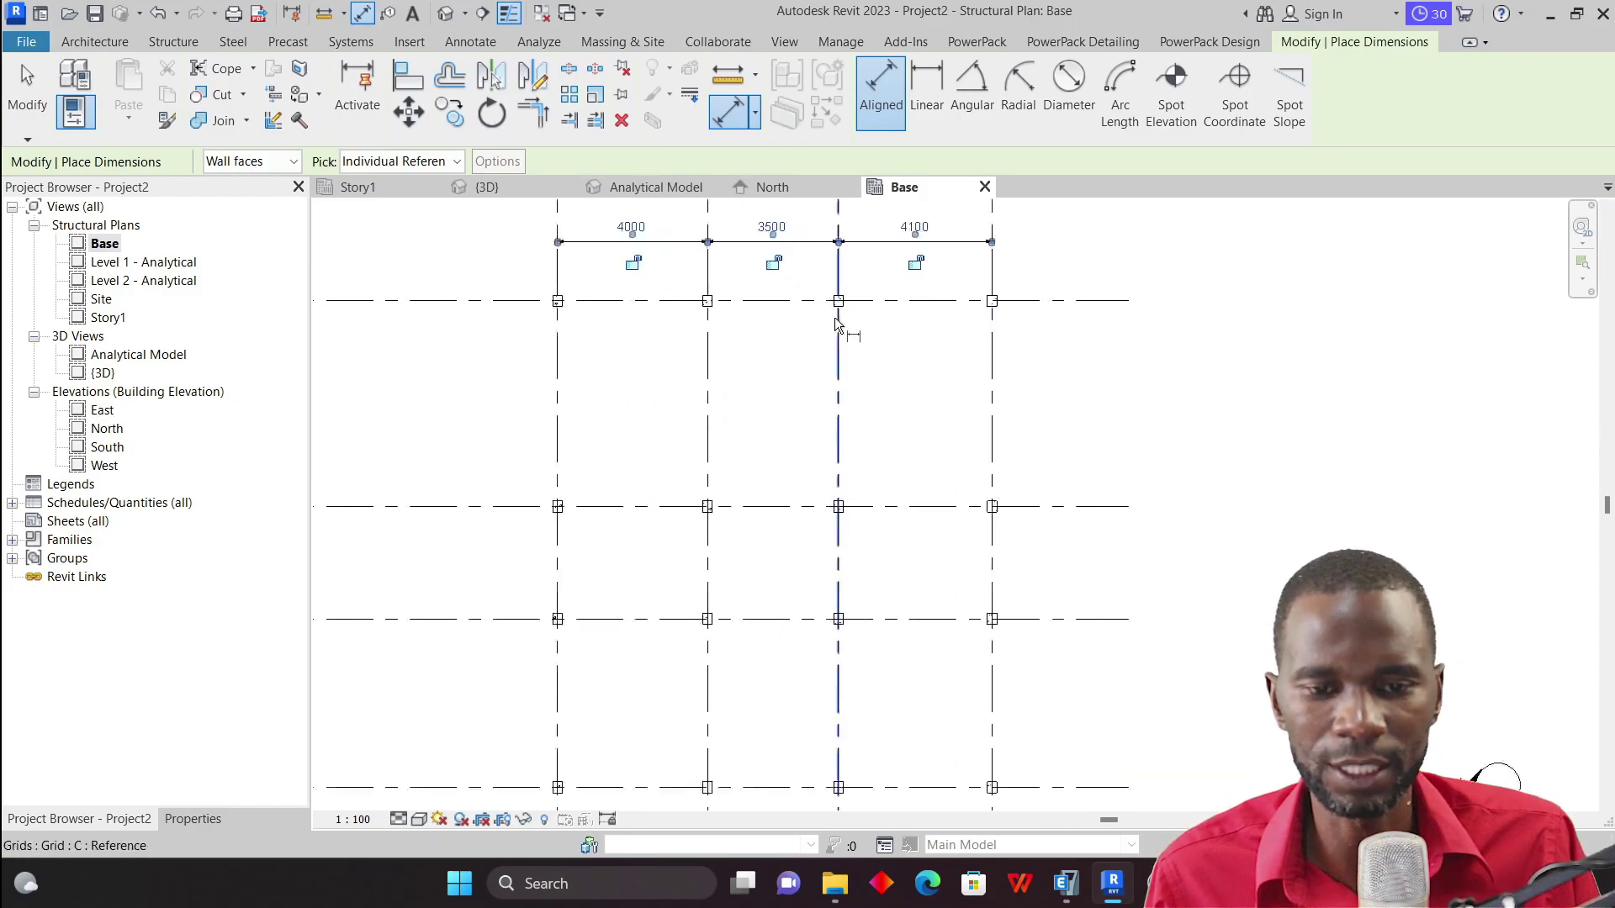
Step: Exit dimensioning, then start and cancel Tag by Category without tagging anything
key(Escape)
right_click(786, 267)
key(Escape)
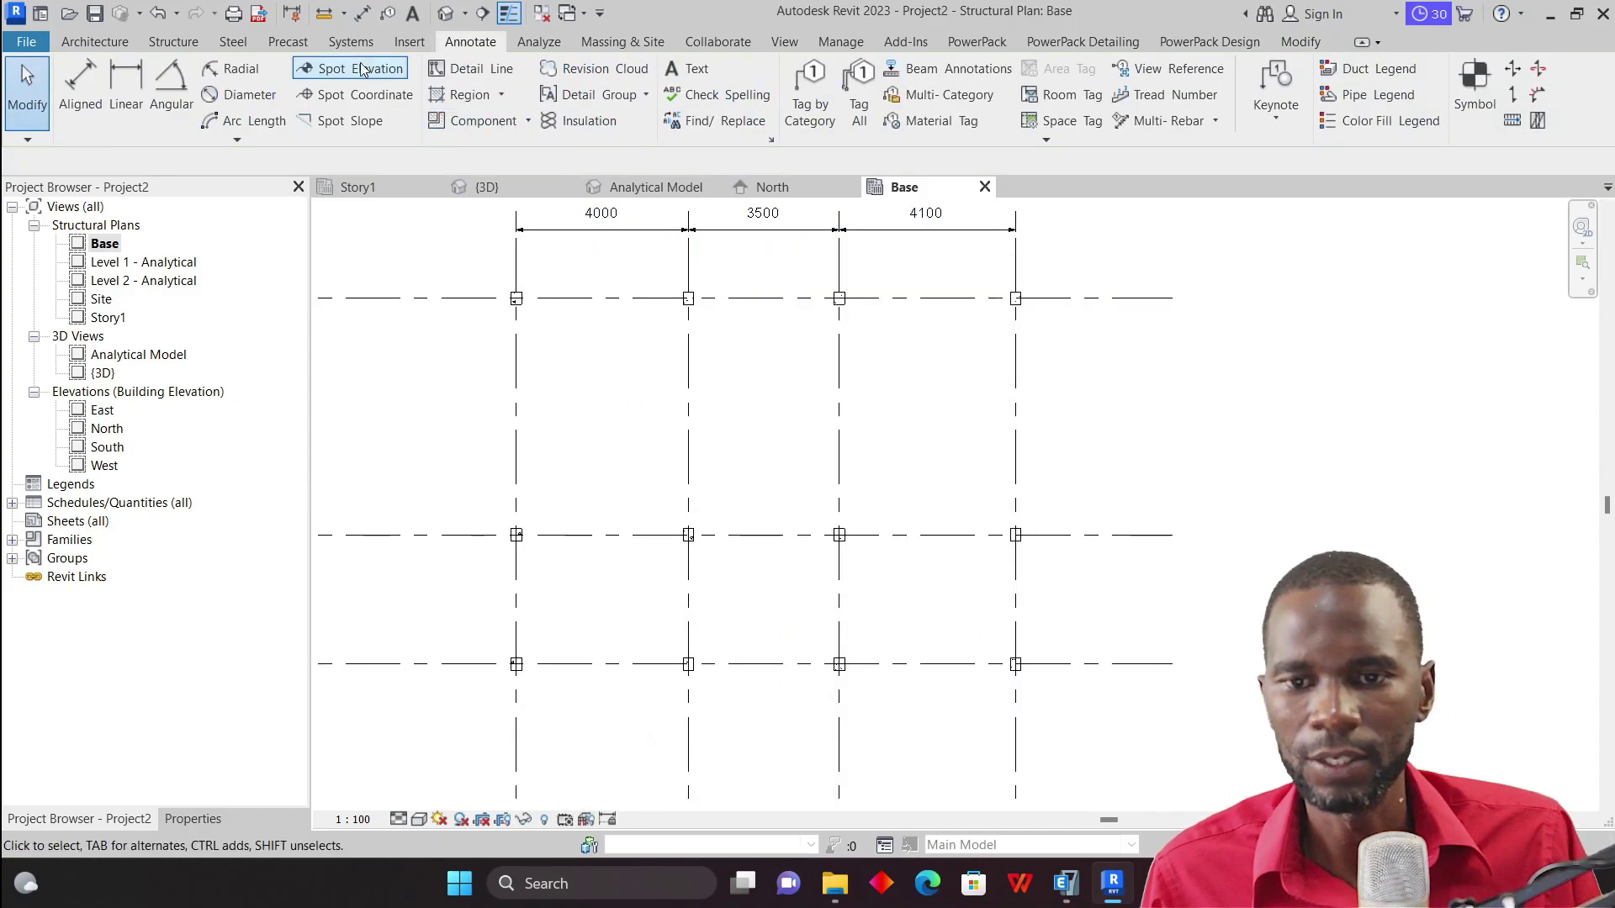
click(809, 96)
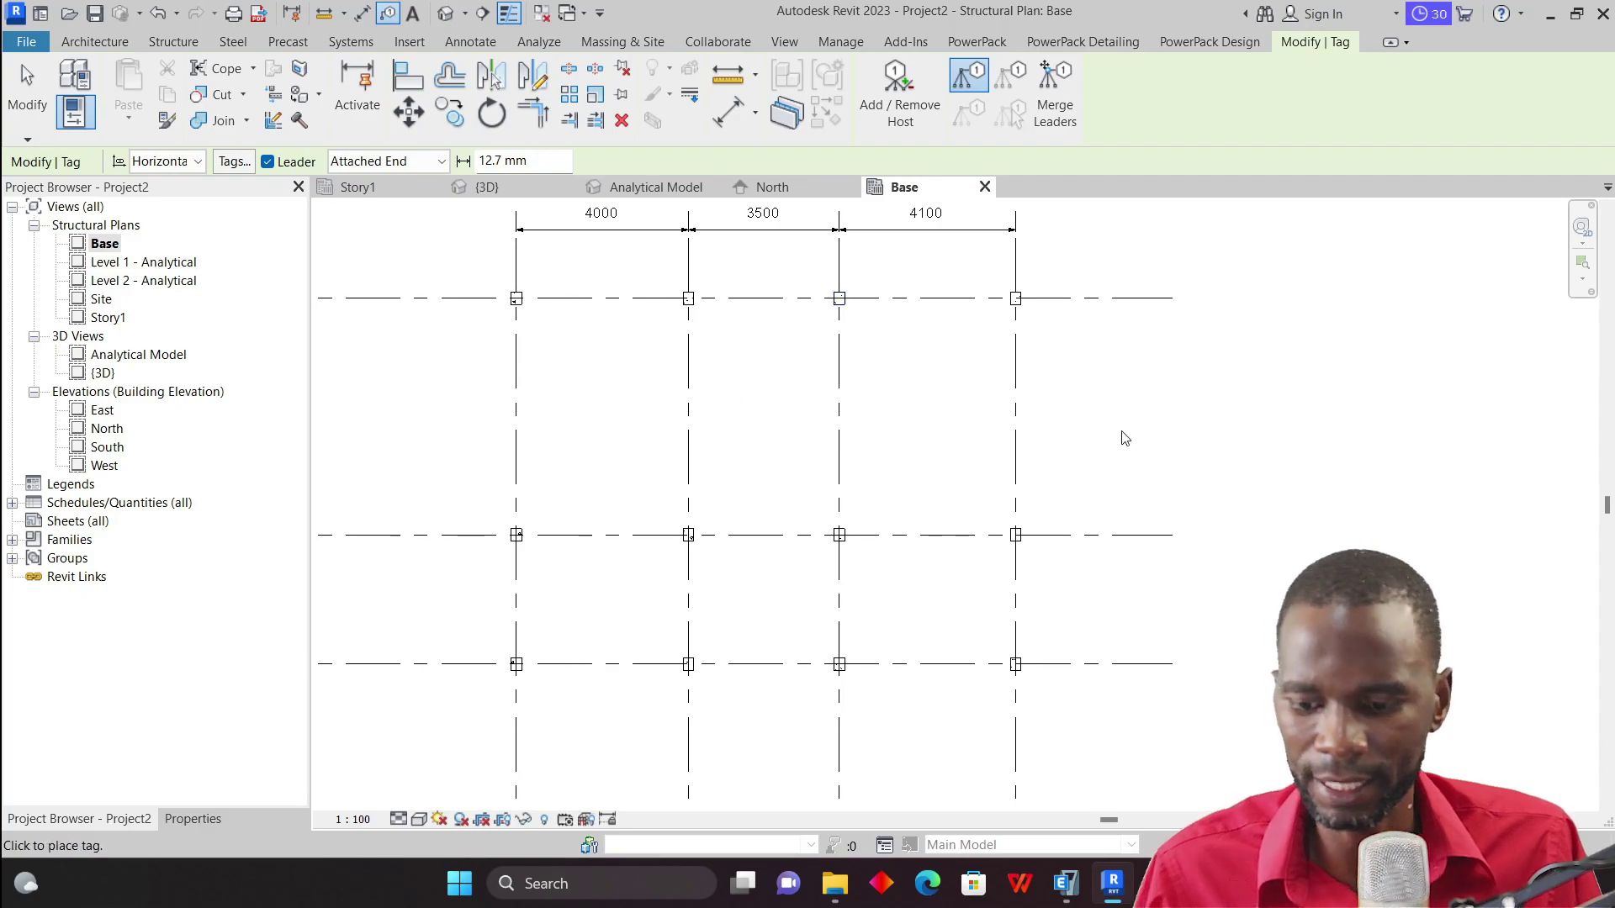
key(Escape)
key(Escape)
scroll(970, 400, down, 3)
click(487, 187)
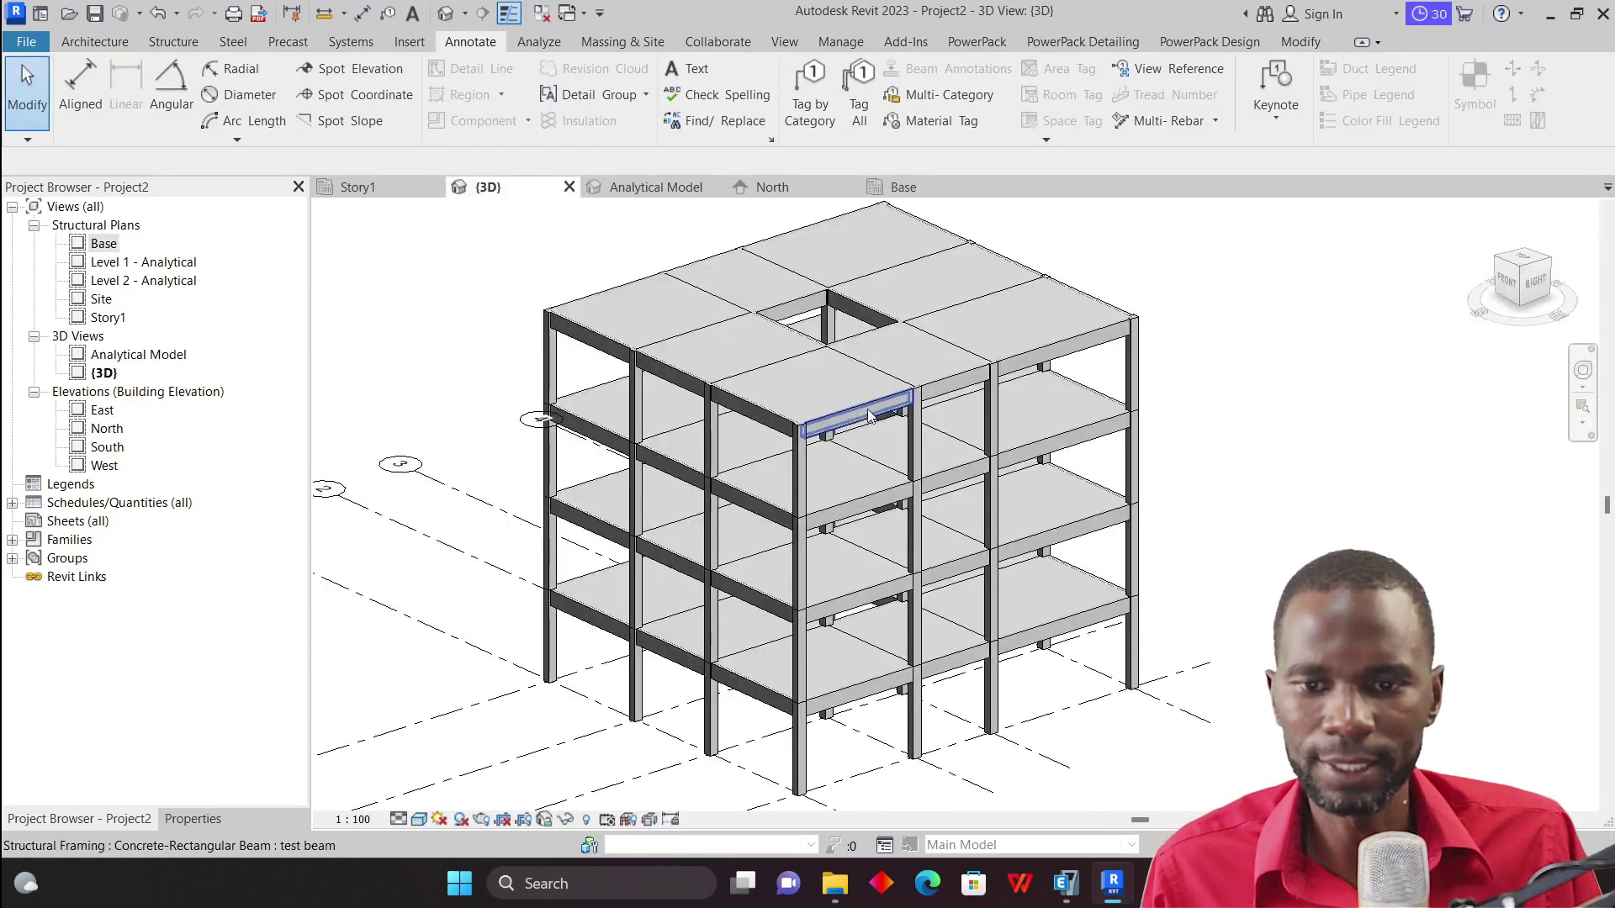
scroll(850, 353, down, 3)
scroll(801, 279, up, 4)
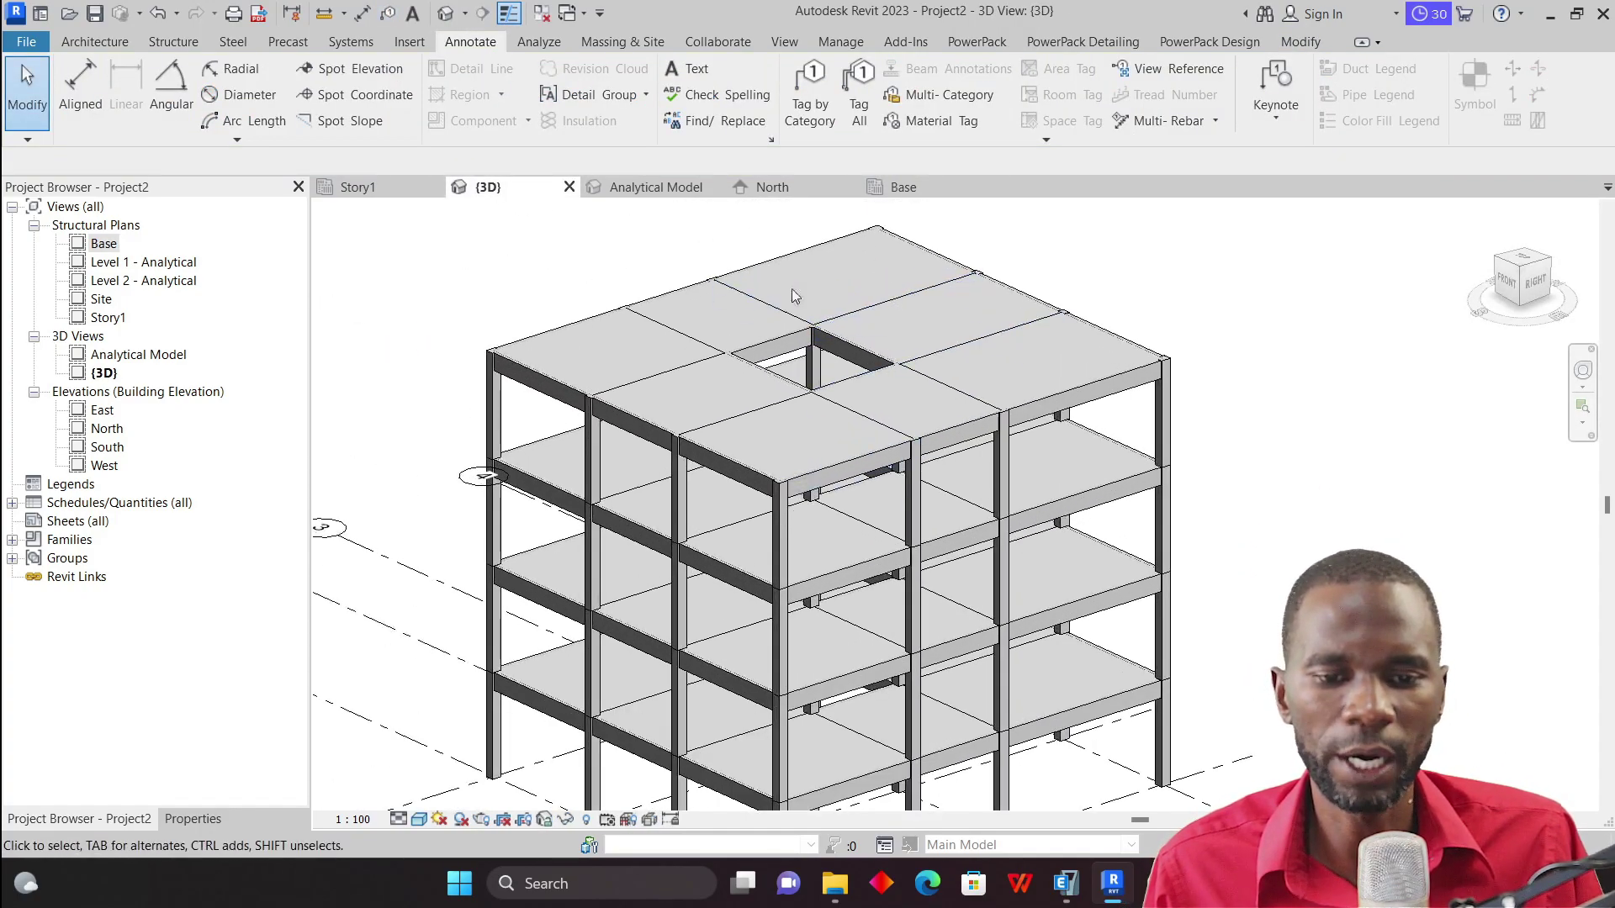